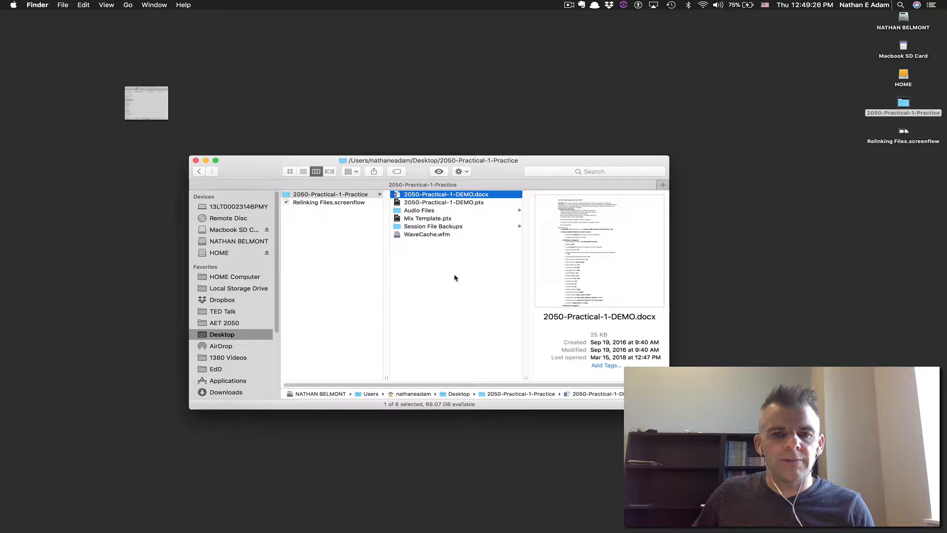
Open the 2050-Practical-1-DEMO.docx assignment sheet in Word from the practice folder
left_click(473, 202)
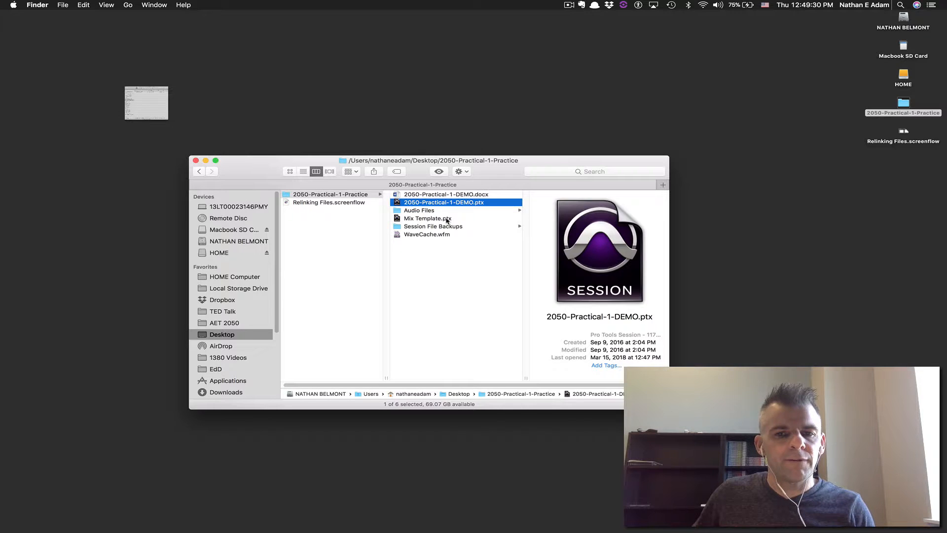
left_click(447, 219)
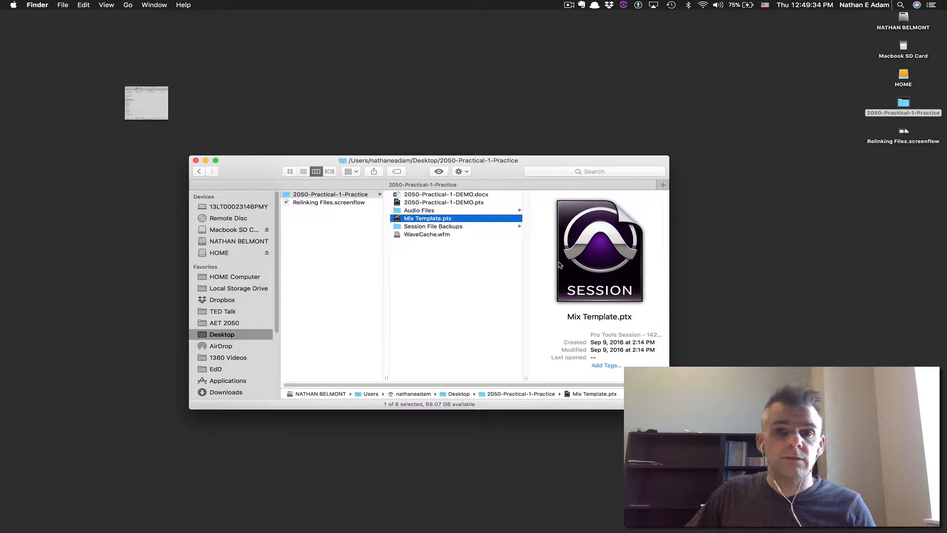
key("Up")
key("Up")
key("Up")
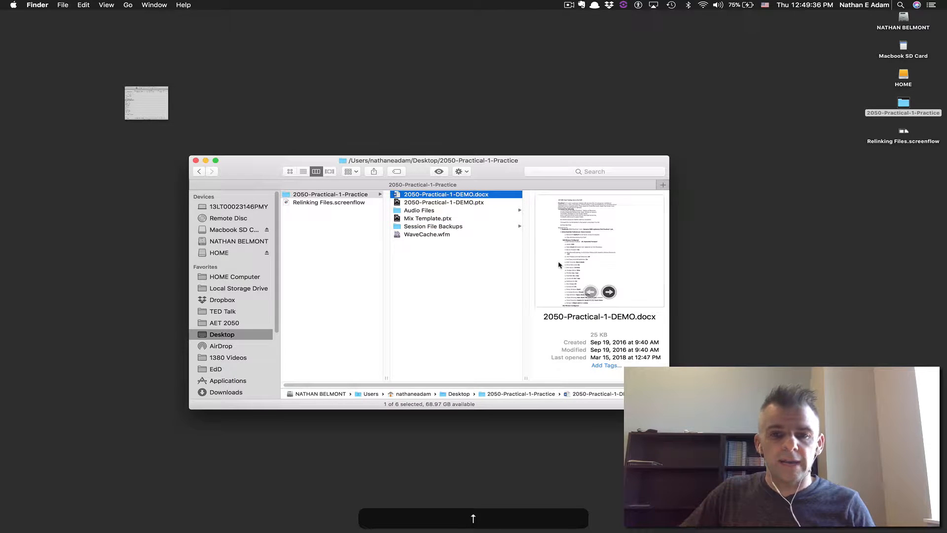
key("super+o")
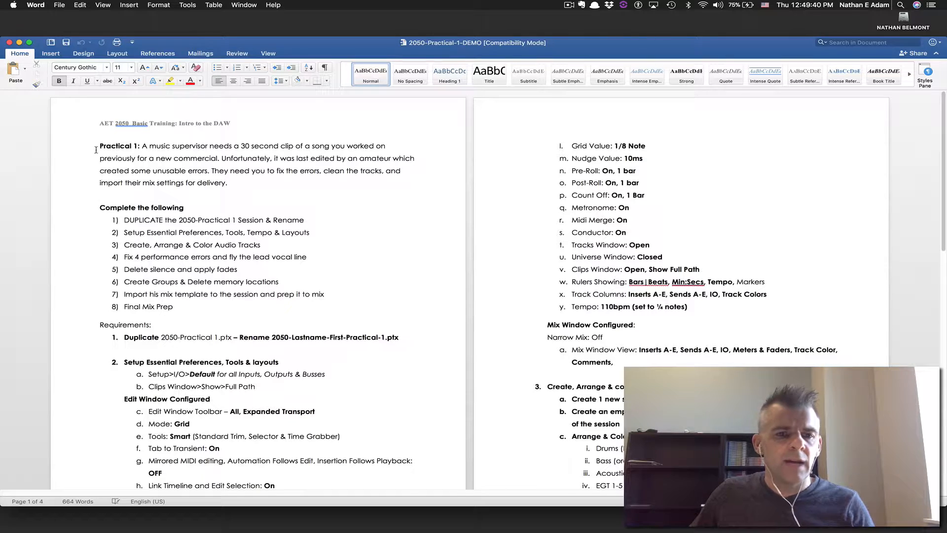
Scroll through the practical's task list in Word, then bring the Finder practice folder forward
scroll(126, 238, "down", 5)
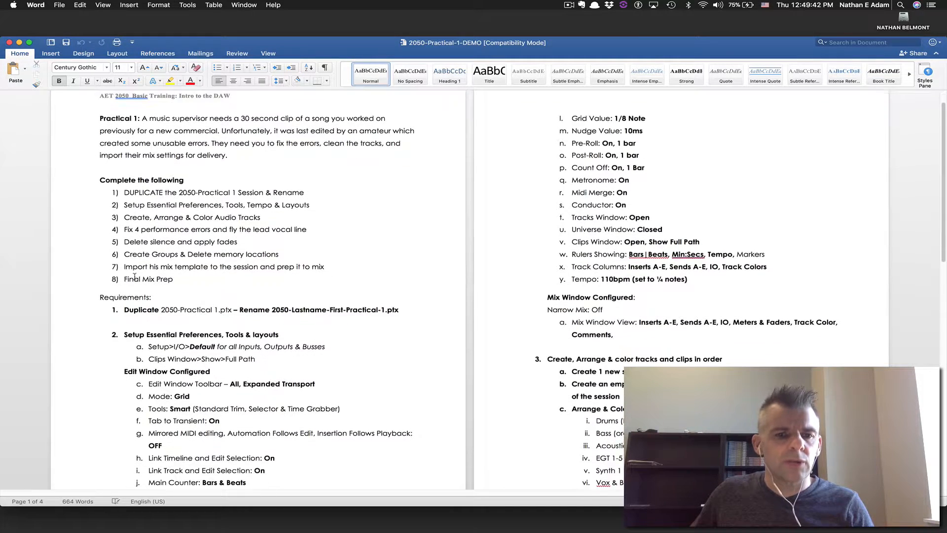
scroll(138, 274, "down", 5)
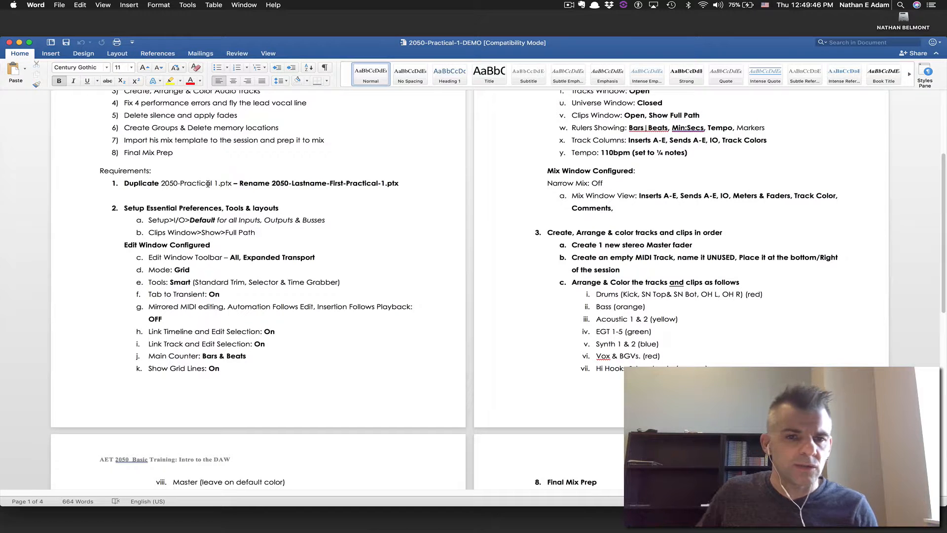
key("super+Tab")
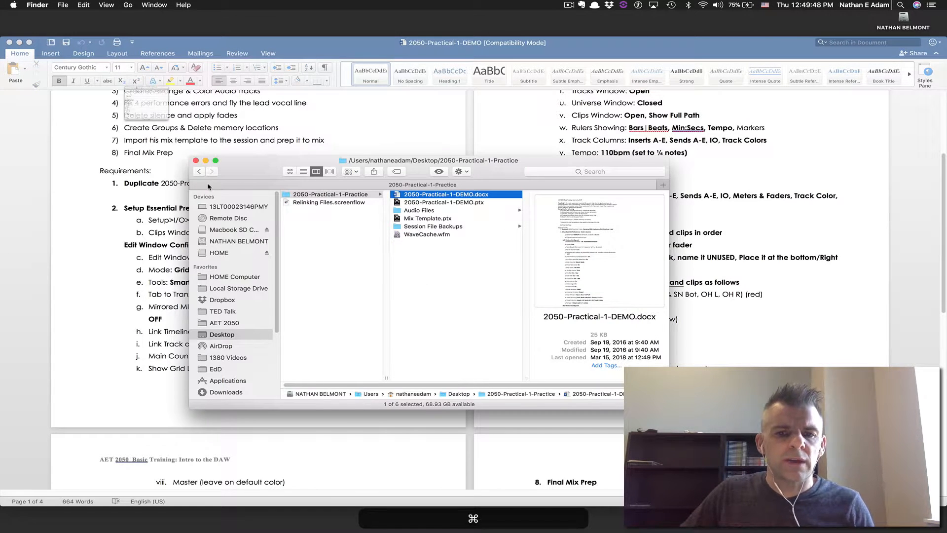
Duplicate 2050-Practical-1-DEMO.ptx, then delete the extra session copies
key("Down")
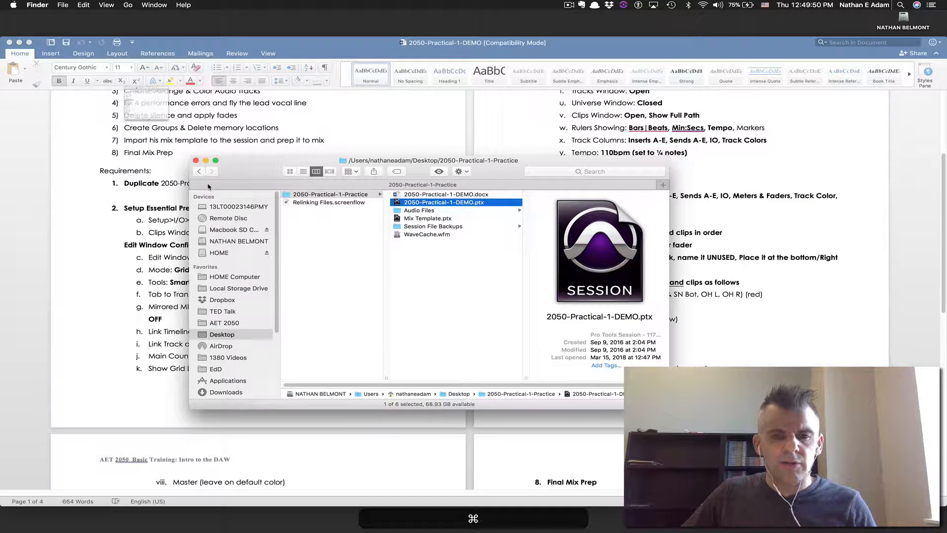
key("super+d")
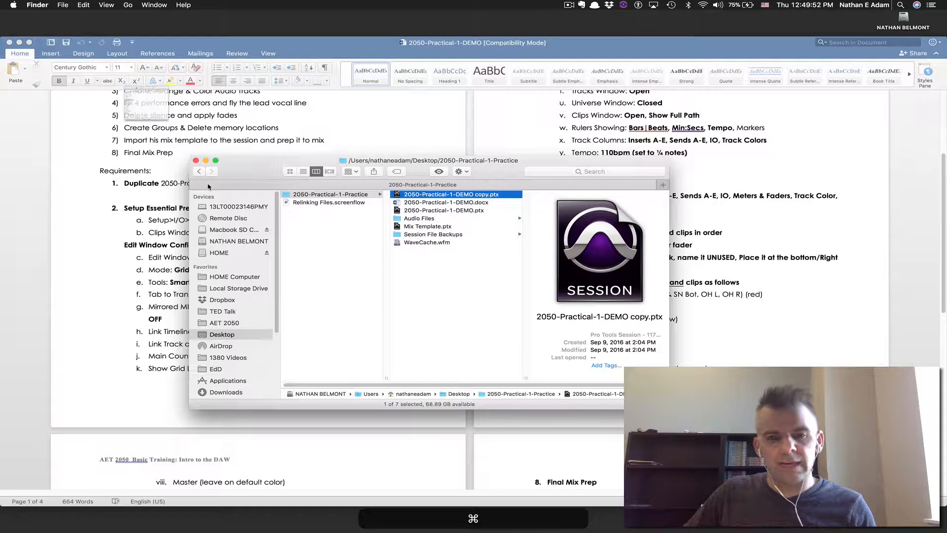
key("super+d")
key("super+d")
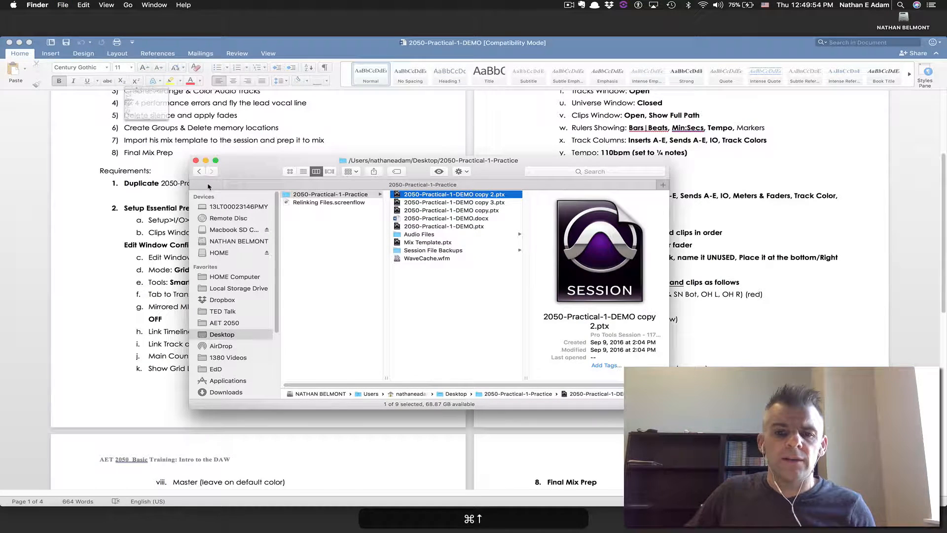
key("shift+Down")
key("shift+Down")
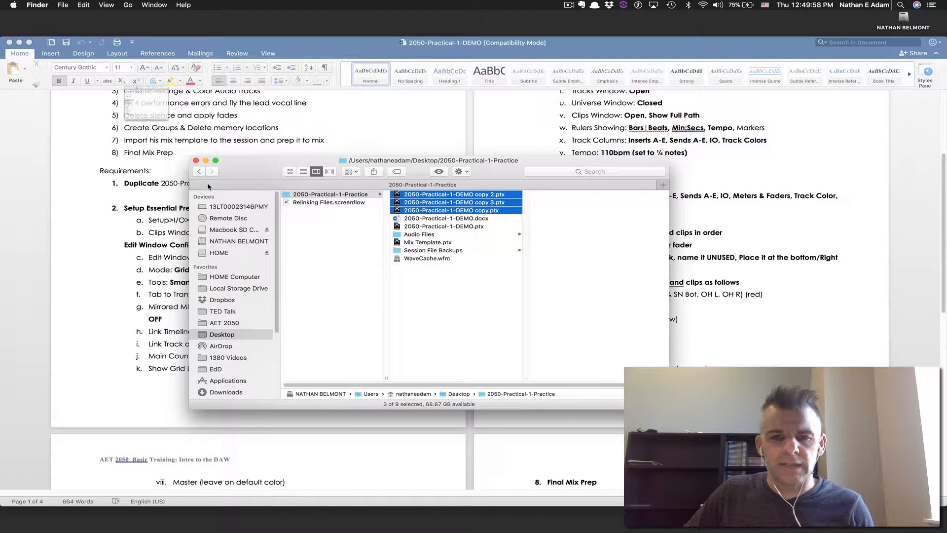
key("super+BackSpace")
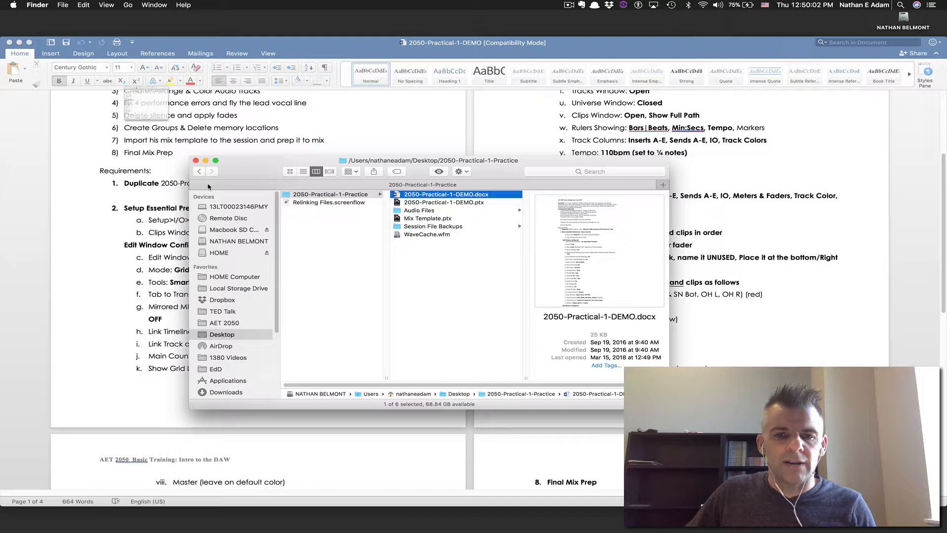
key("Down")
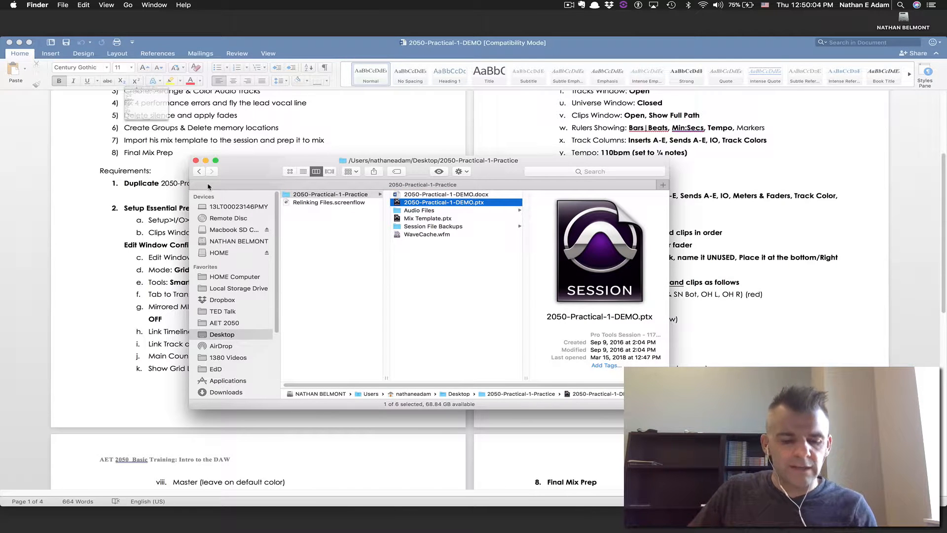
Make a single copy of the session and rename it with the student's name and Practical-1
key("cmd+d")
key("Return")
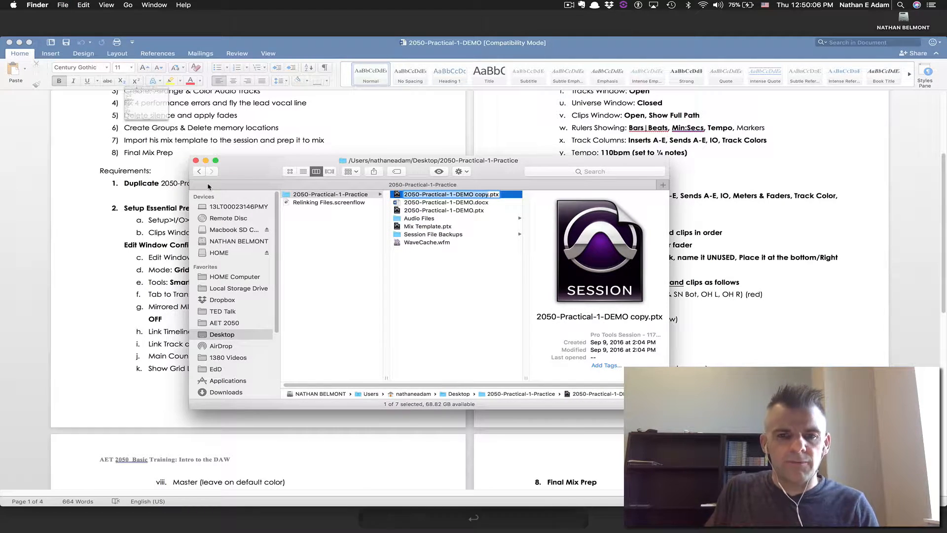
type("2050-ADa")
type("m")
key("BackSpace")
key("BackSpace")
key("BackSpace")
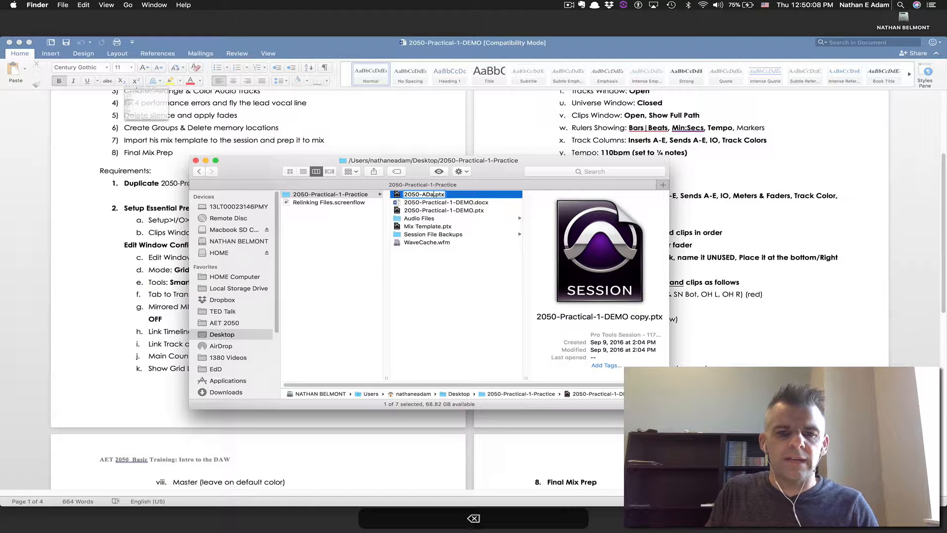
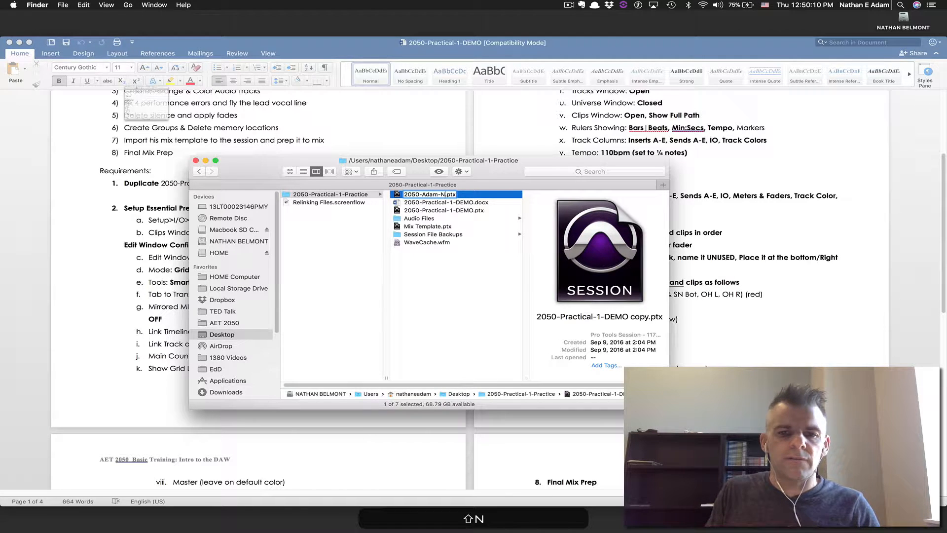
type("-Practical")
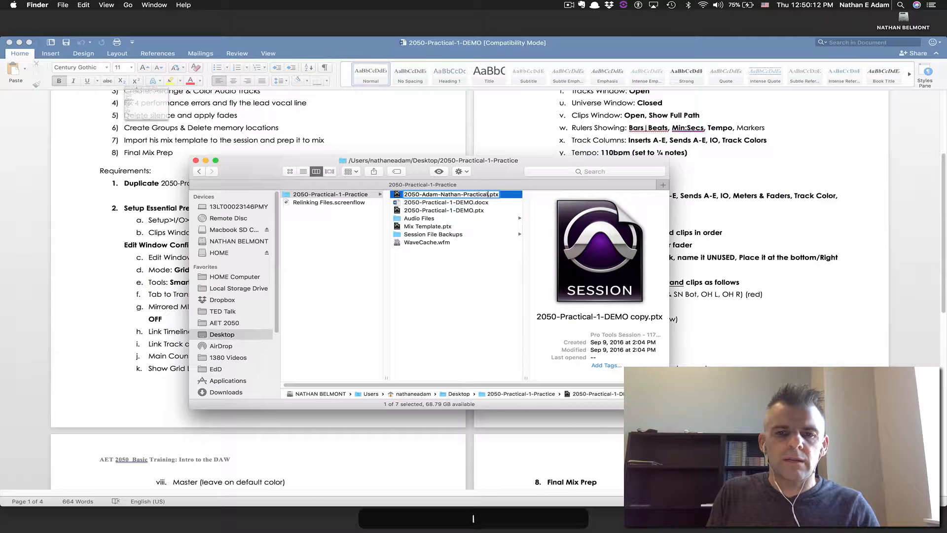
type("-1")
key("Return")
key("super+Tab")
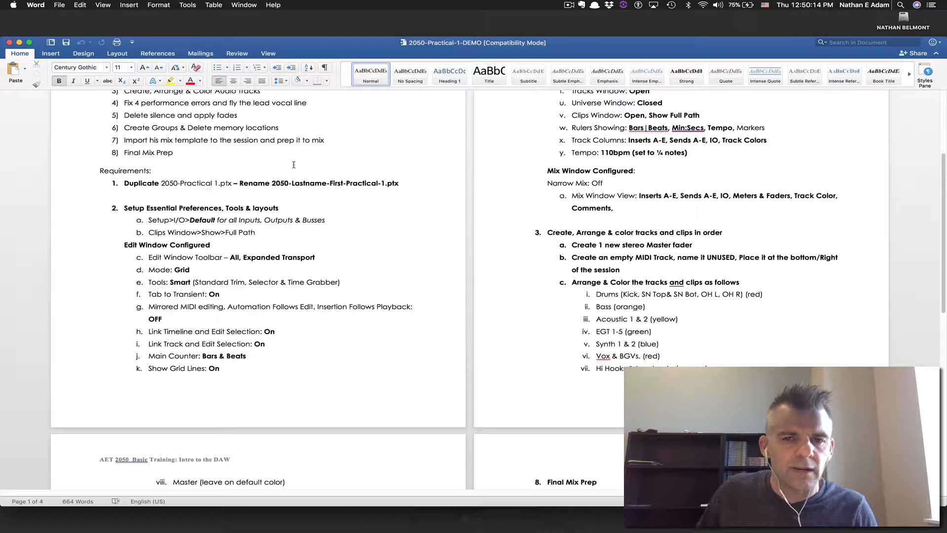
Open the renamed .ptx session from Finder in Pro Tools, checking the Word sheet
key("super+Tab")
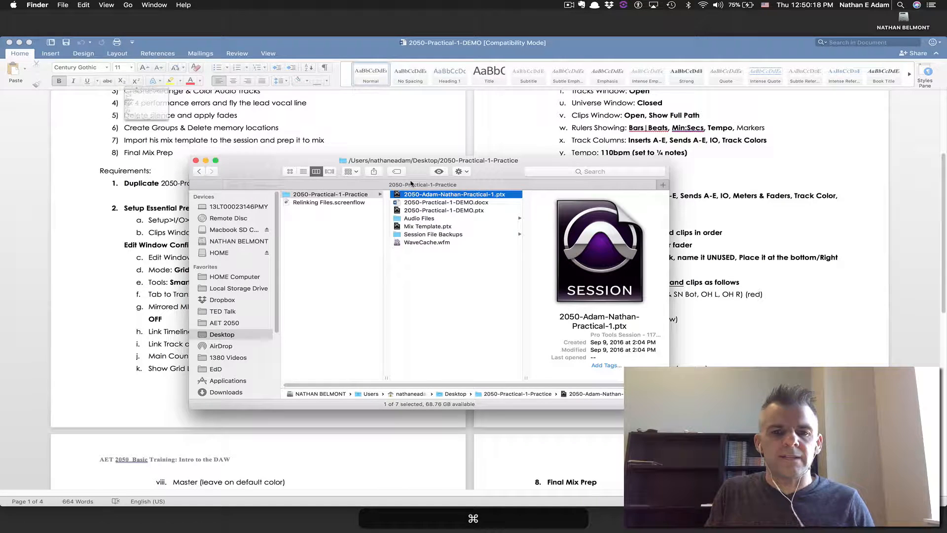
key("super+o")
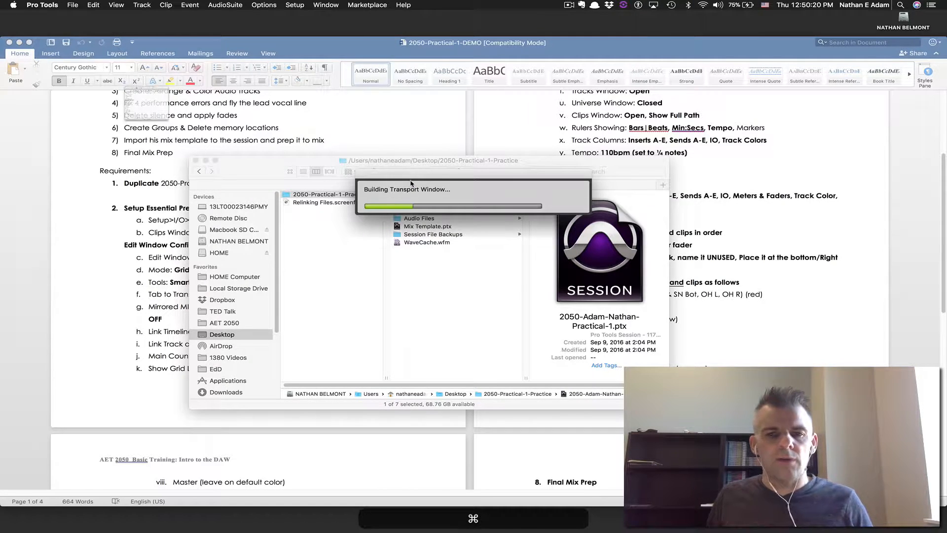
key("super+Tab")
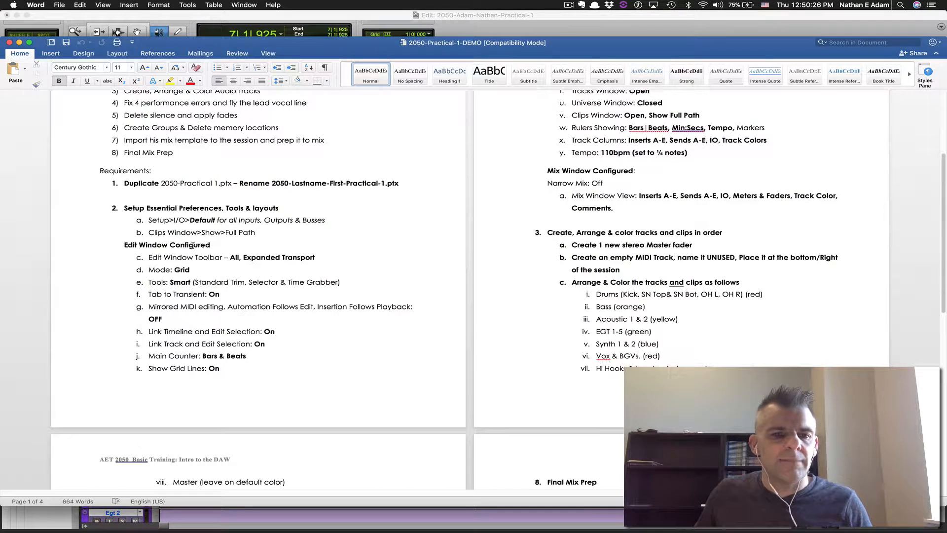
key("super+Tab")
Reset the bus paths to defaults in the I/O Setup and check the input paths
left_click(295, 5)
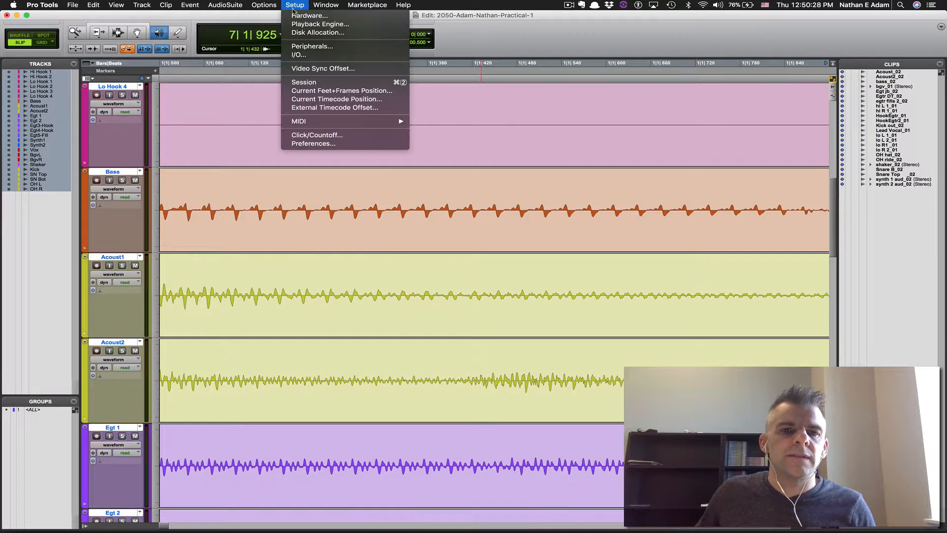
left_click(302, 47)
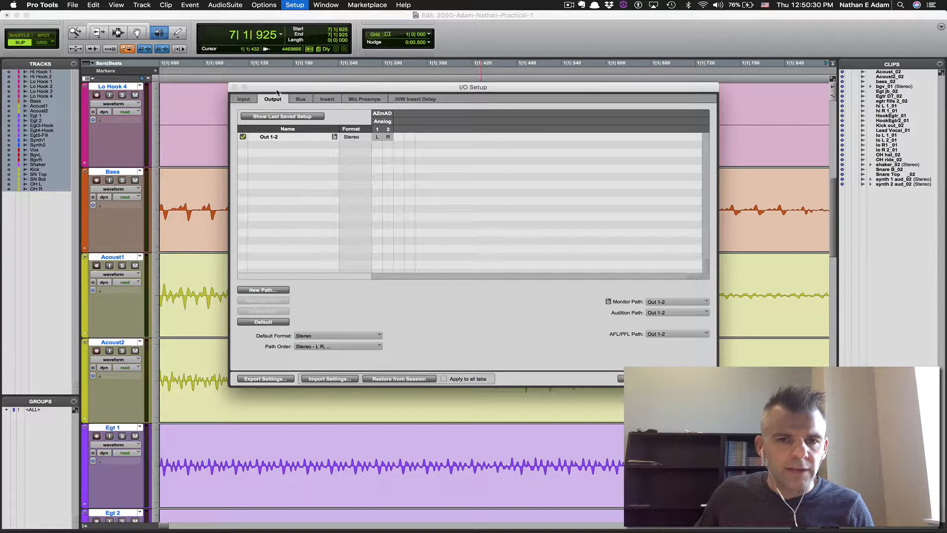
left_click(300, 98)
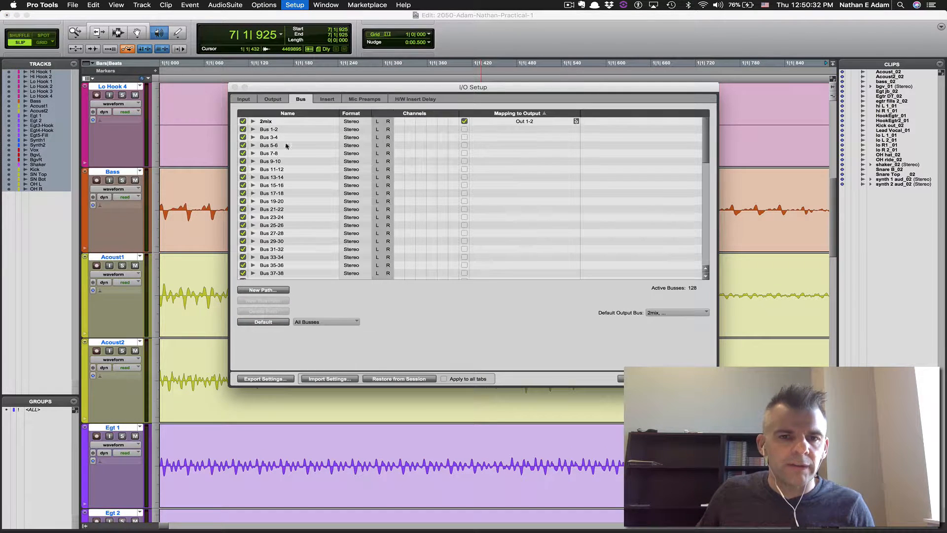
left_click(275, 320)
left_click(244, 99)
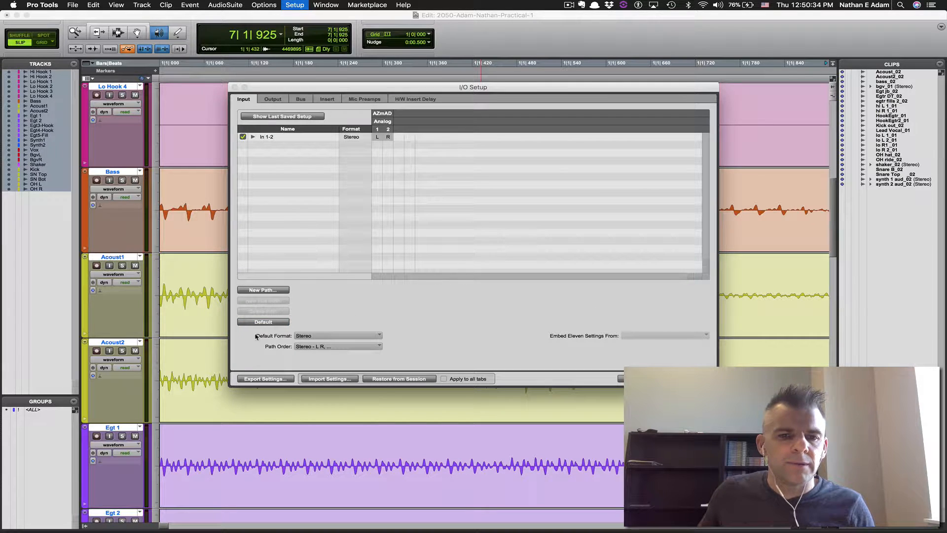
key("Return")
Show full file paths in the Clips list and review the setup requirements in Word
key("super+Tab")
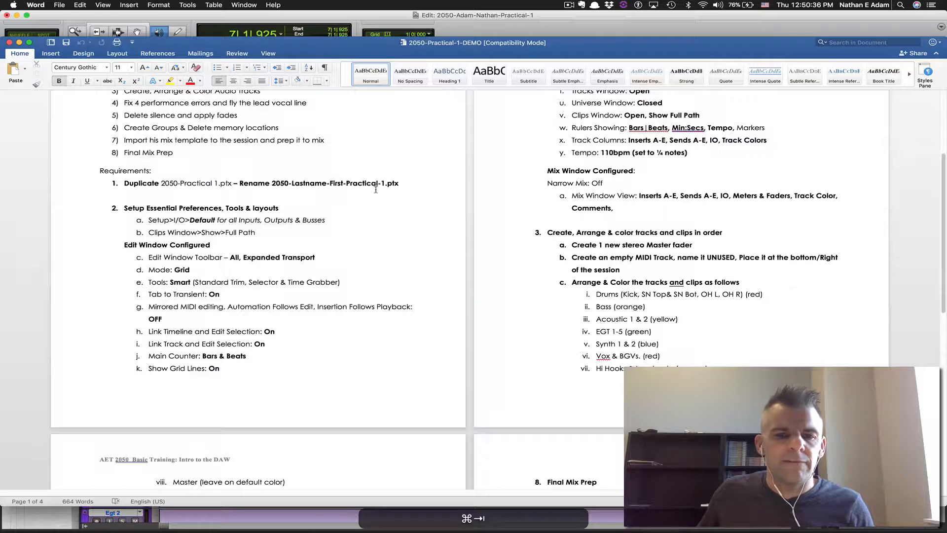
key("super+Tab")
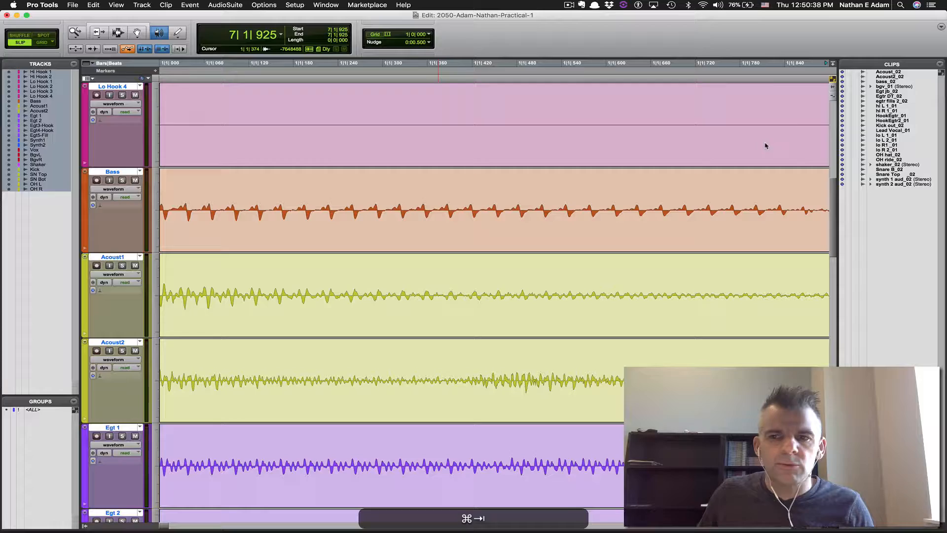
left_click(915, 67)
mouse_move(859, 91)
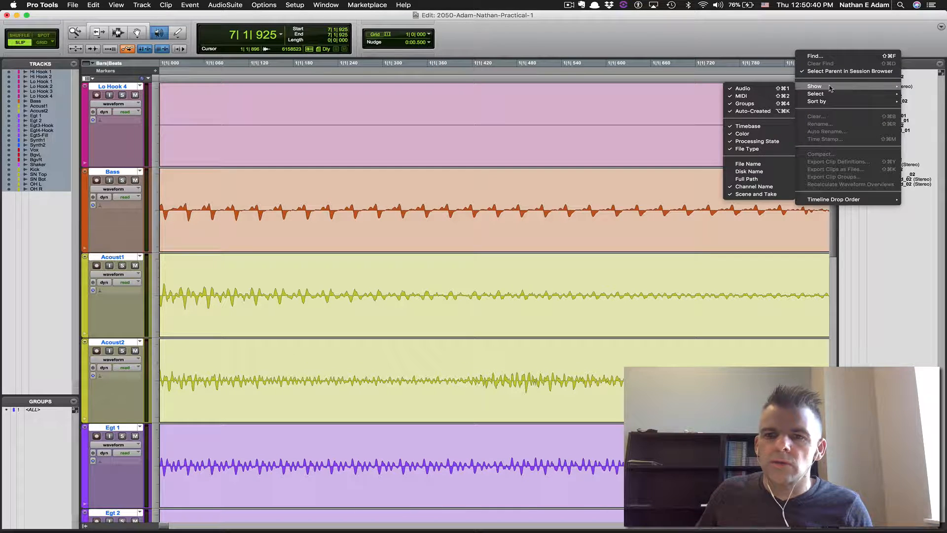
left_click(755, 180)
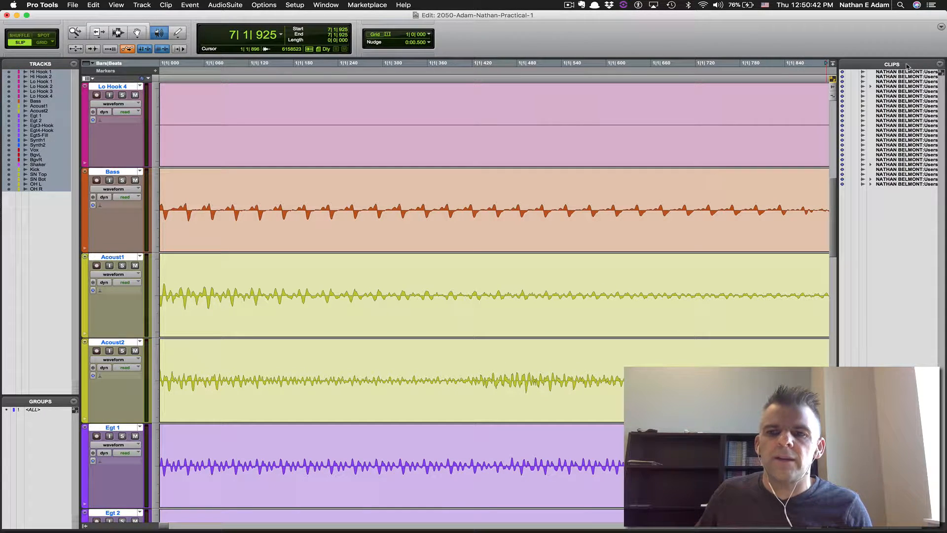
key("super+Tab")
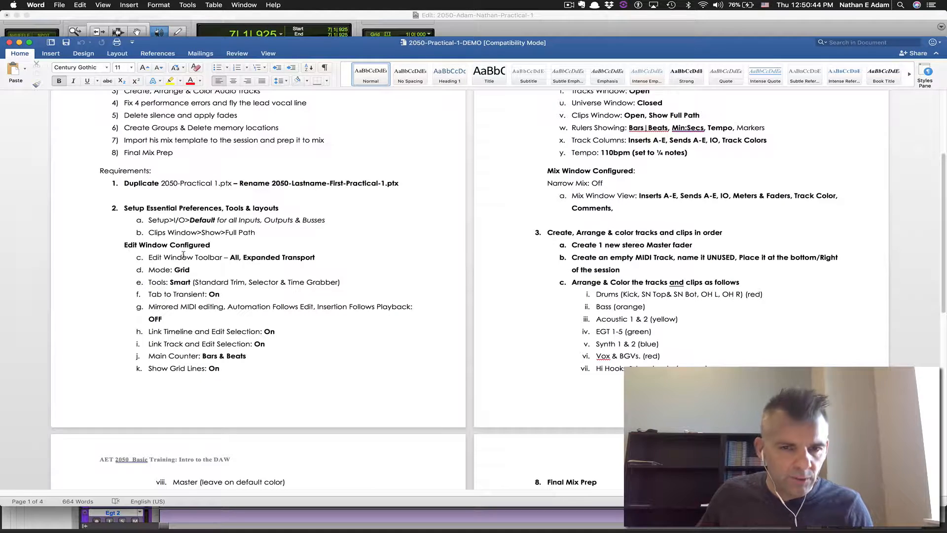
scroll(384, 350, "up", 3)
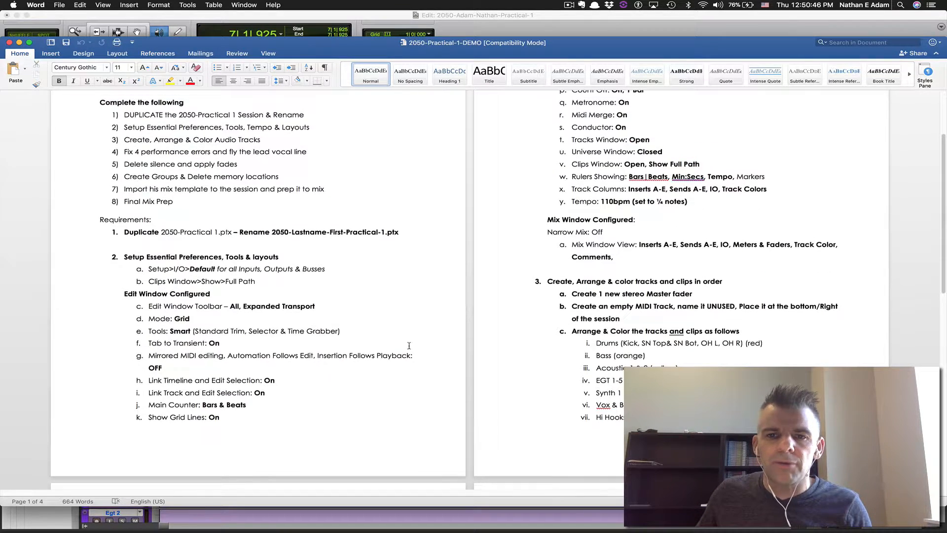
key("super+Tab")
Switch to Grid mode with the Smart Tool, tab to transient, snap to grid, and a 1/8-note grid
left_click(41, 43)
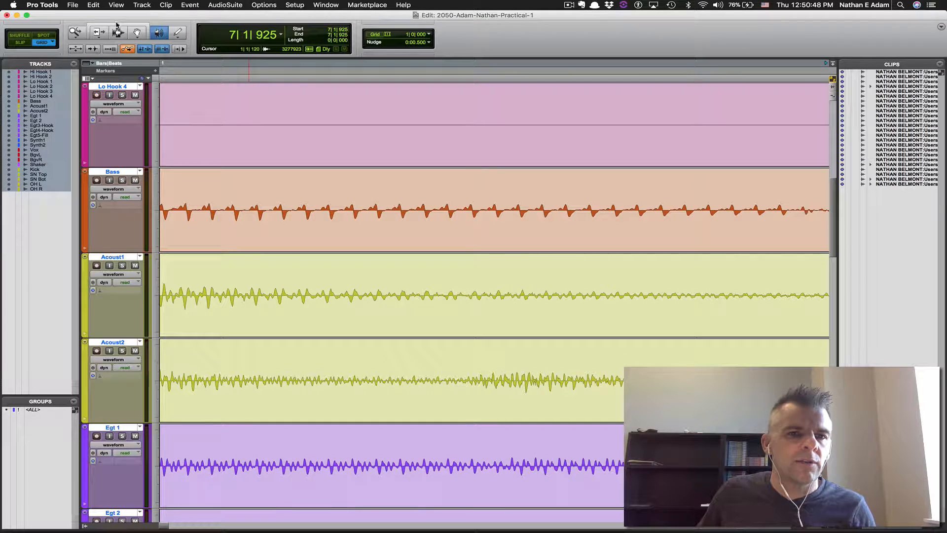
left_click(117, 25)
left_click(91, 50)
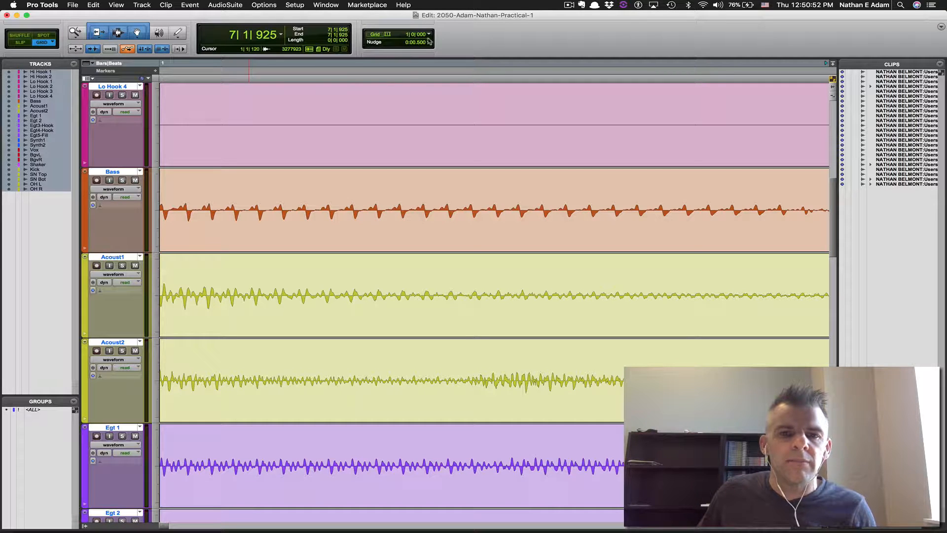
left_click(380, 34)
left_click(429, 34)
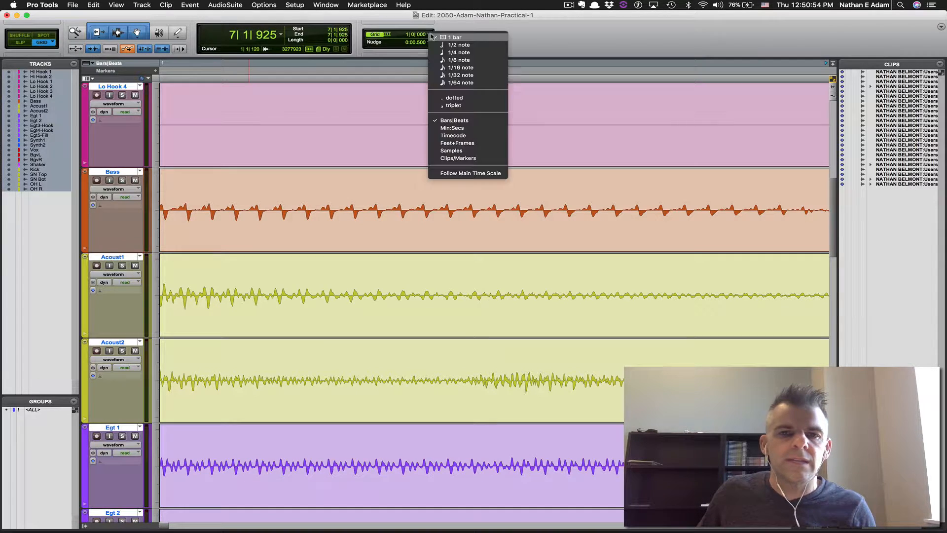
left_click(448, 59)
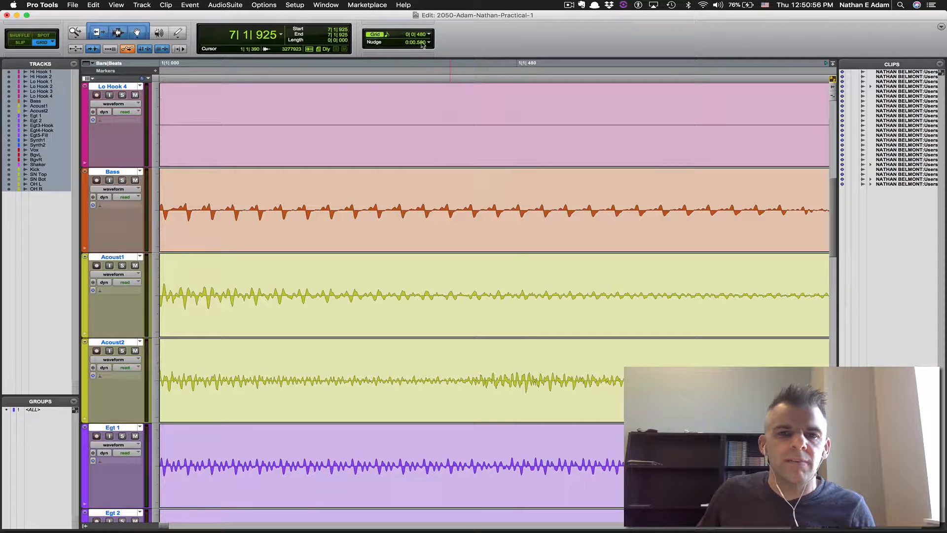
Set the nudge value to 10 milliseconds
left_click(428, 43)
left_click(449, 88)
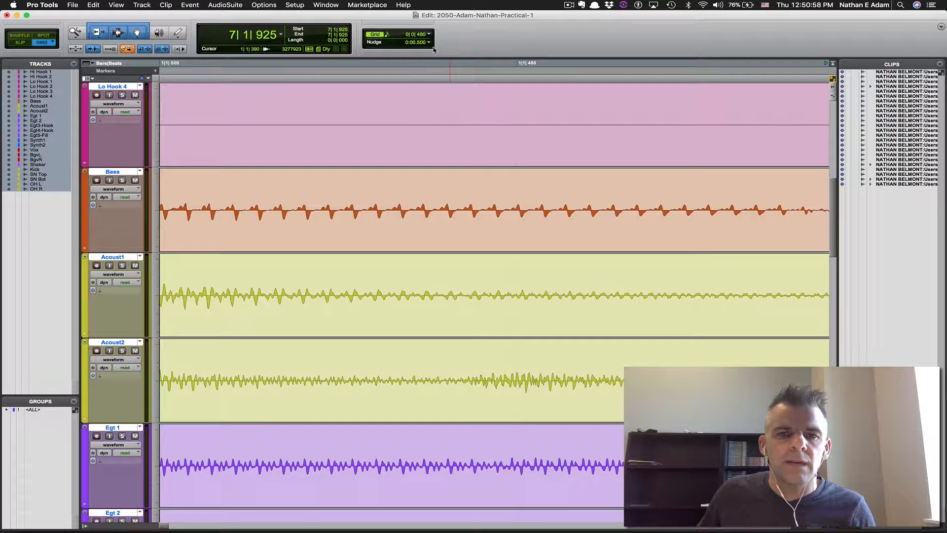
key("super+Tab")
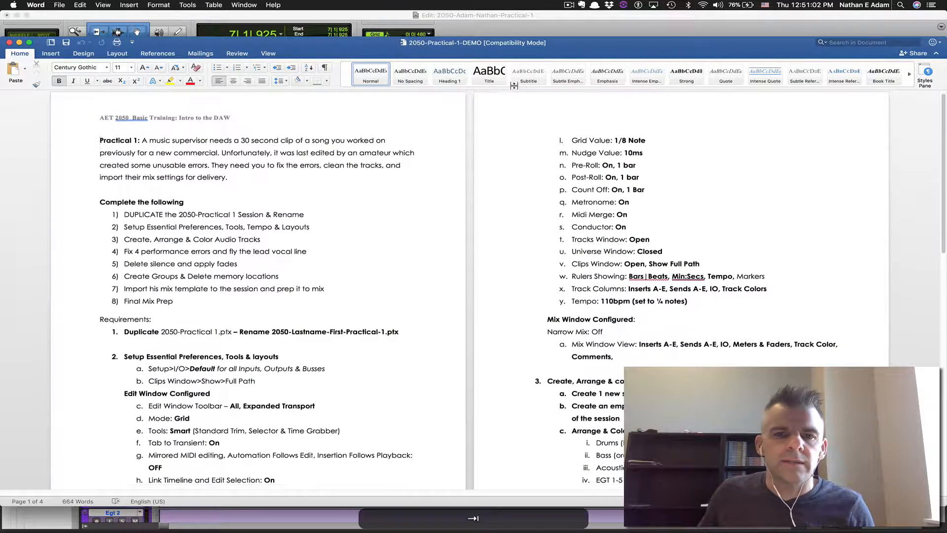
key("super+Tab")
left_click(428, 42)
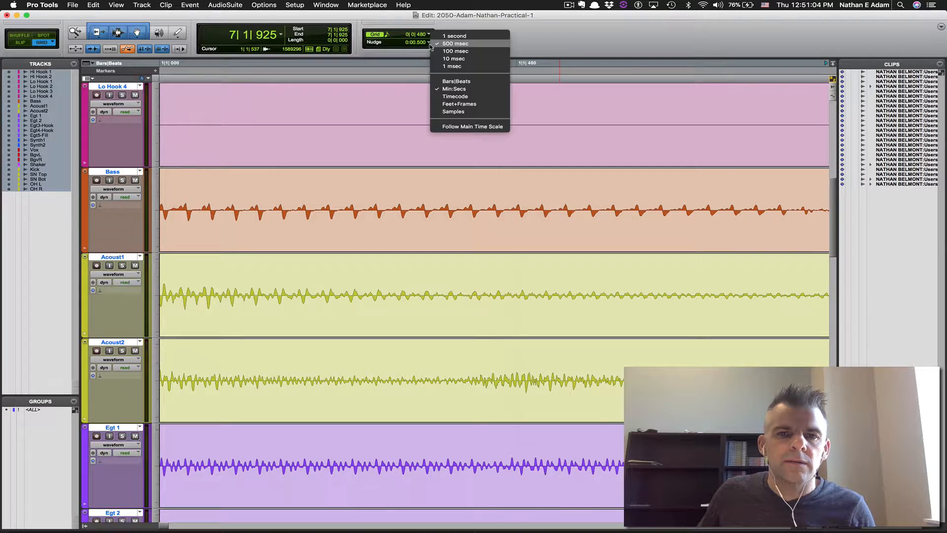
left_click(454, 59)
Show all toolbar sections and the expanded transport
right_click(625, 39)
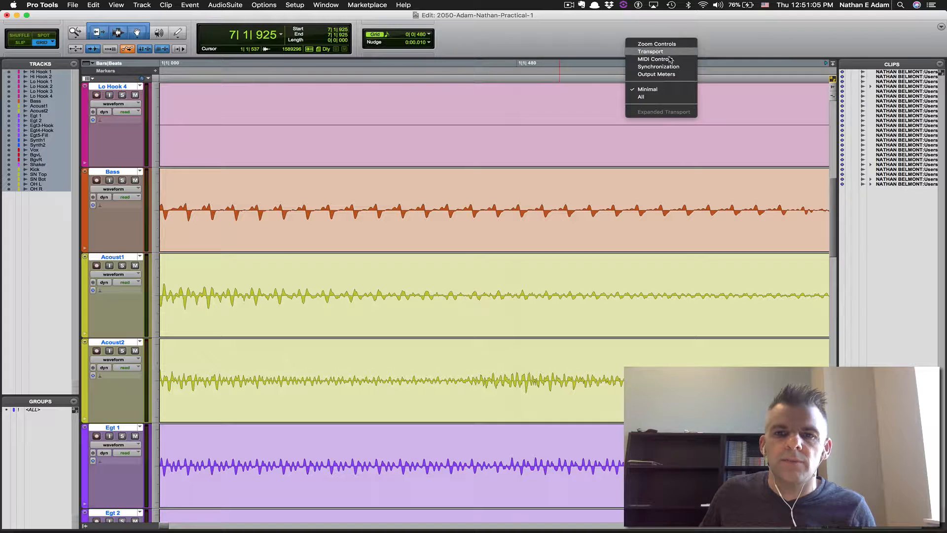
left_click(656, 97)
right_click(829, 40)
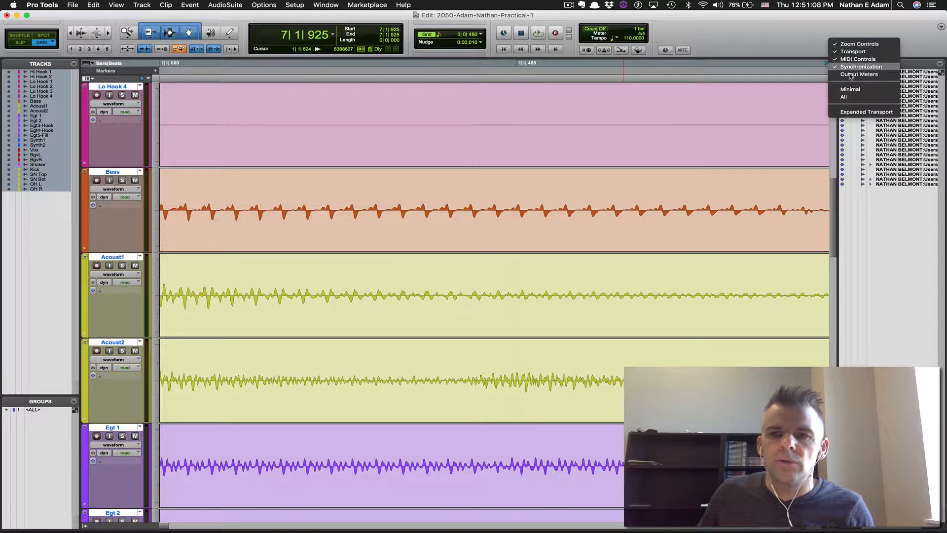
left_click(863, 112)
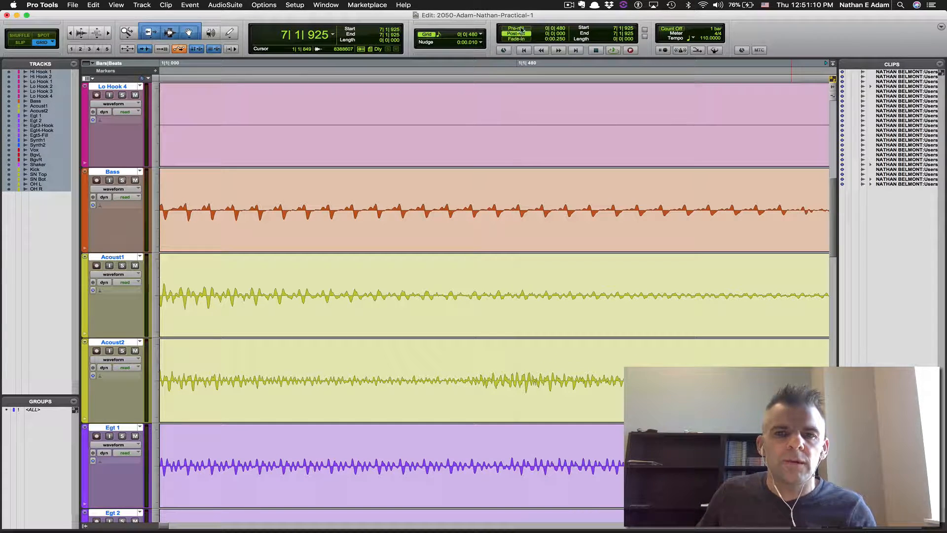
Set both pre-roll and post-roll to 1 bar
key("super+k")
type("1")
key("KP_Enter")
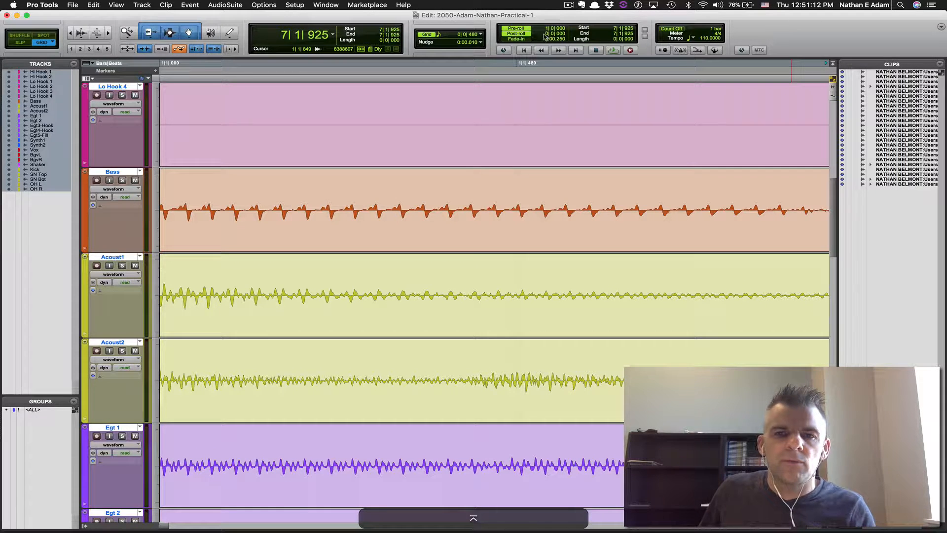
left_click(545, 34)
type("1")
key("KP_Enter")
Turn on count off, MIDI merge and the conductor at 110 tempo, then save the session
left_click(669, 28)
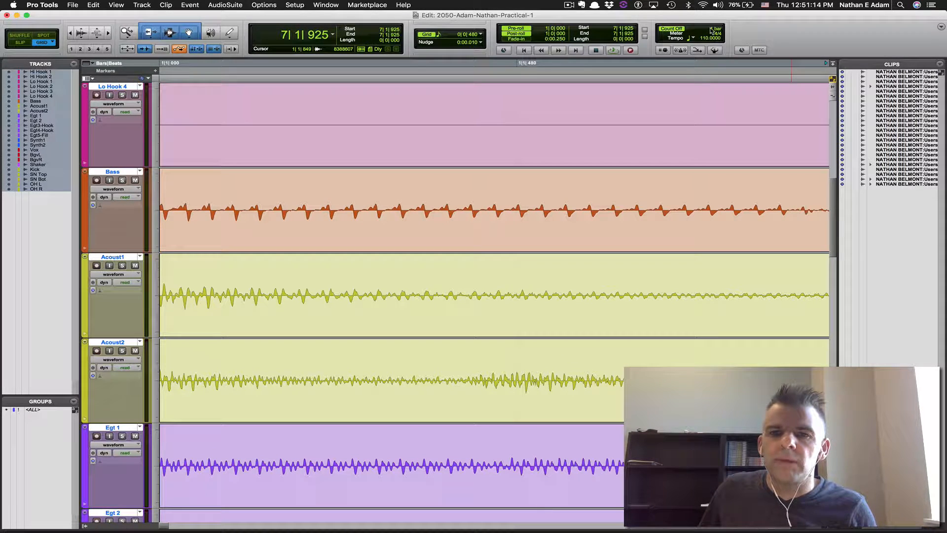
double_click(712, 30)
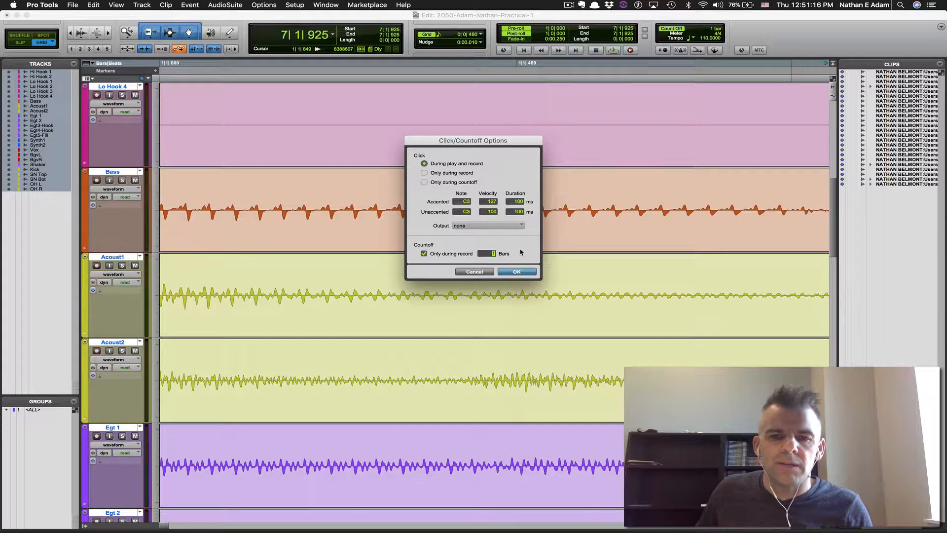
key("Return")
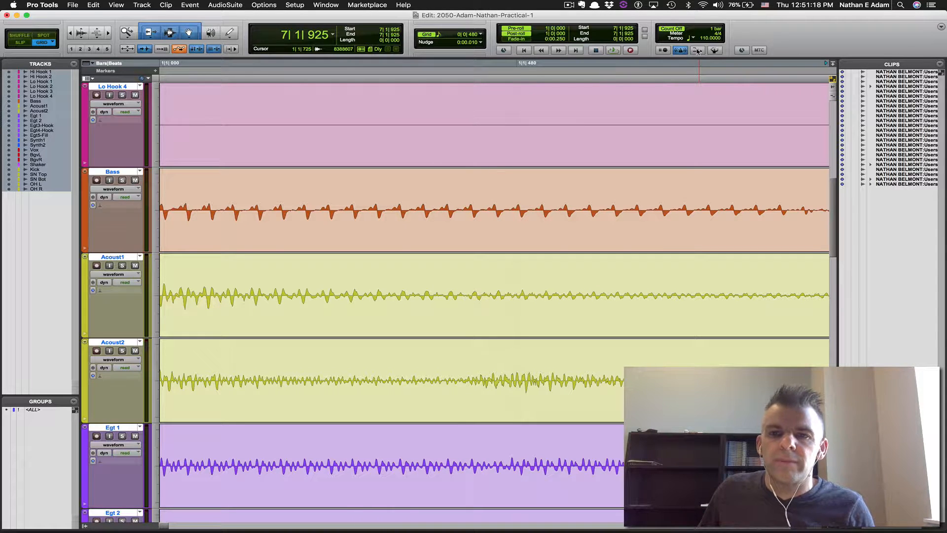
left_click(698, 50)
left_click(715, 51)
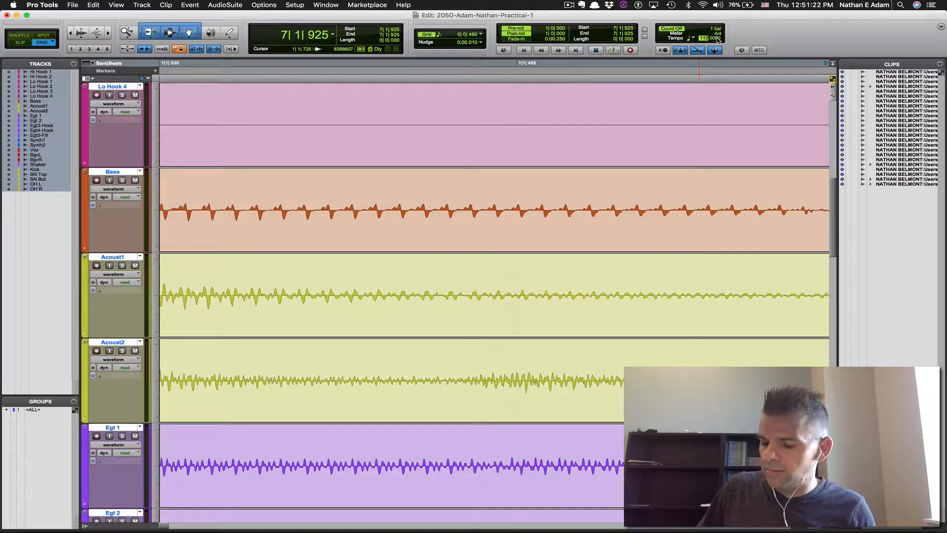
key("Return")
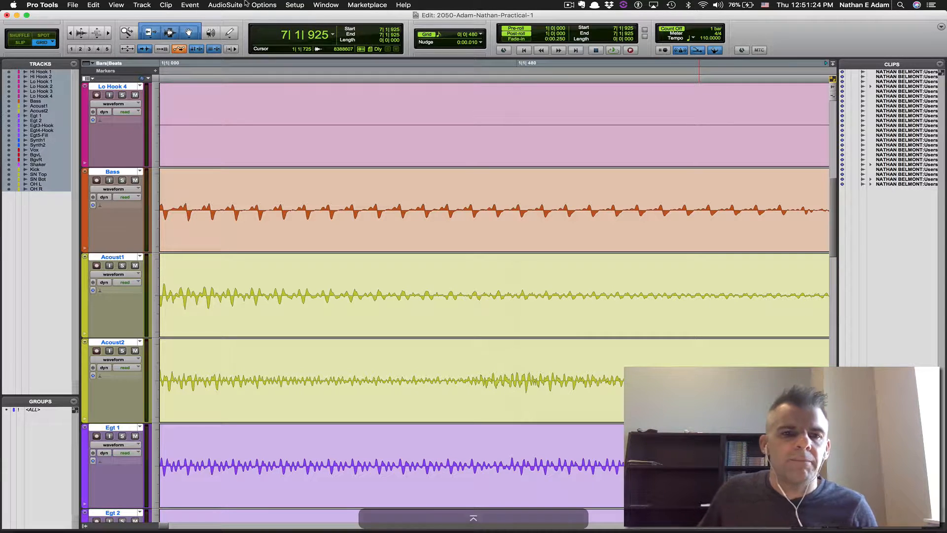
key("super+s")
key("super+Tab")
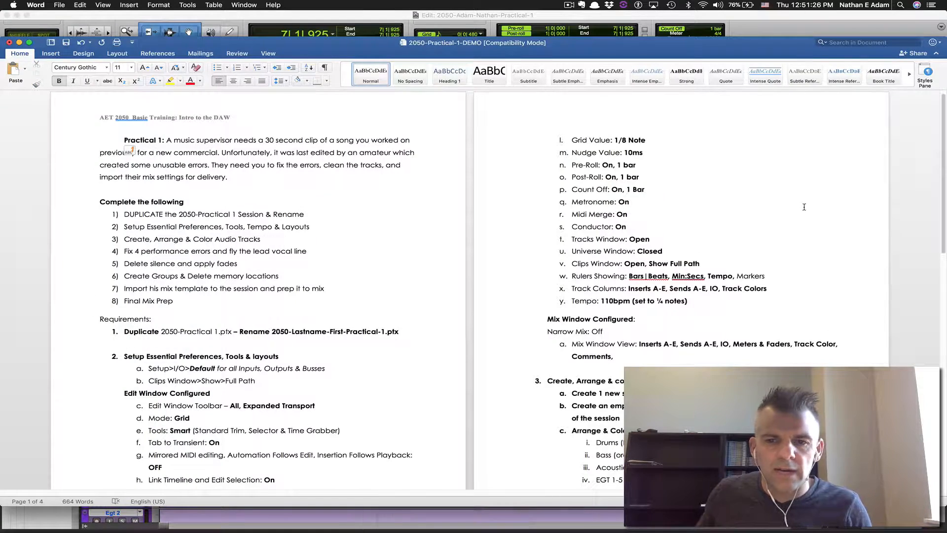
In the Mix window, show inserts A–E, sends A–E, meters and faders, and delay compensation on every strip
scroll(794, 209, "down", 5)
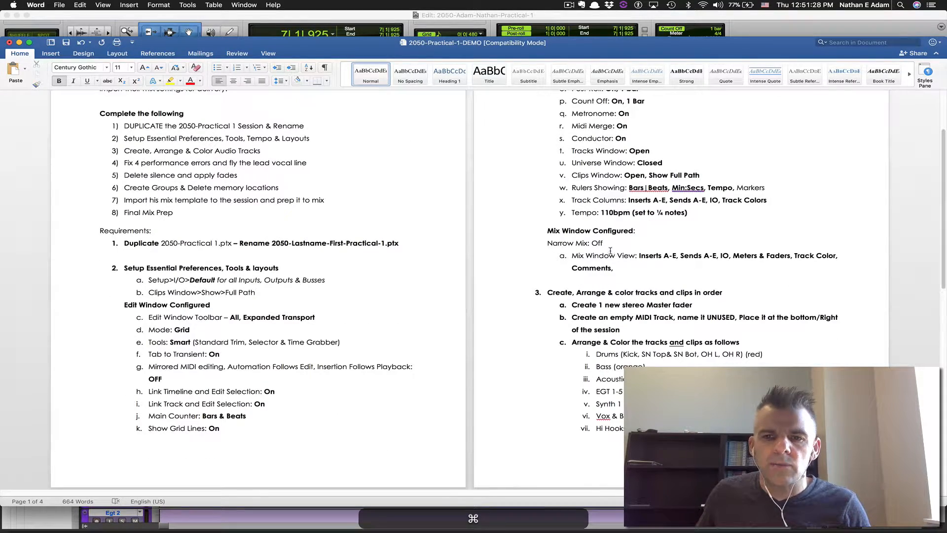
key("super+Tab")
key("super+equal")
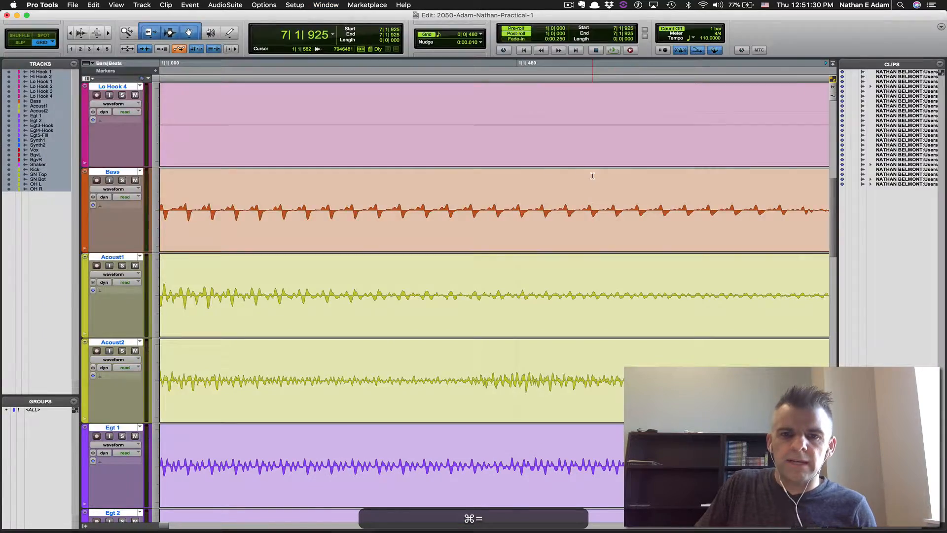
key("super+equal")
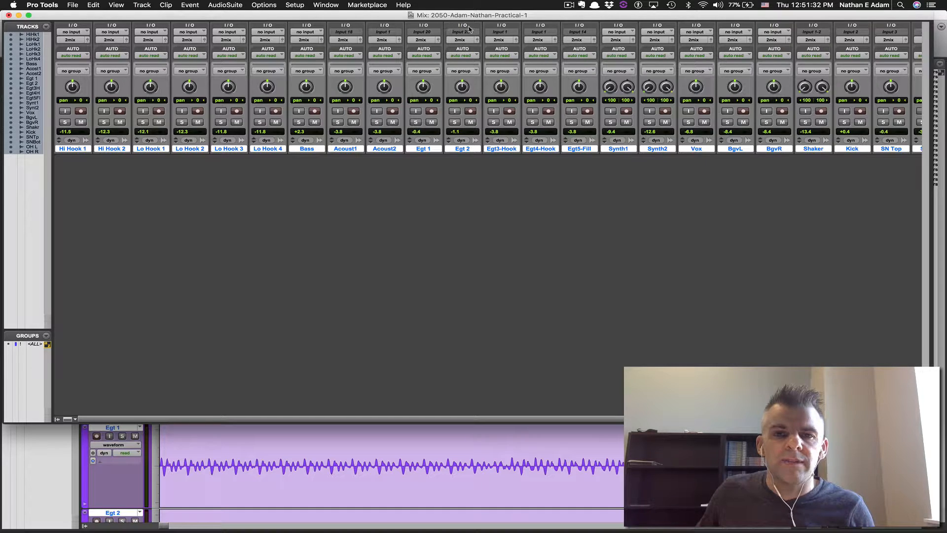
right_click(271, 28)
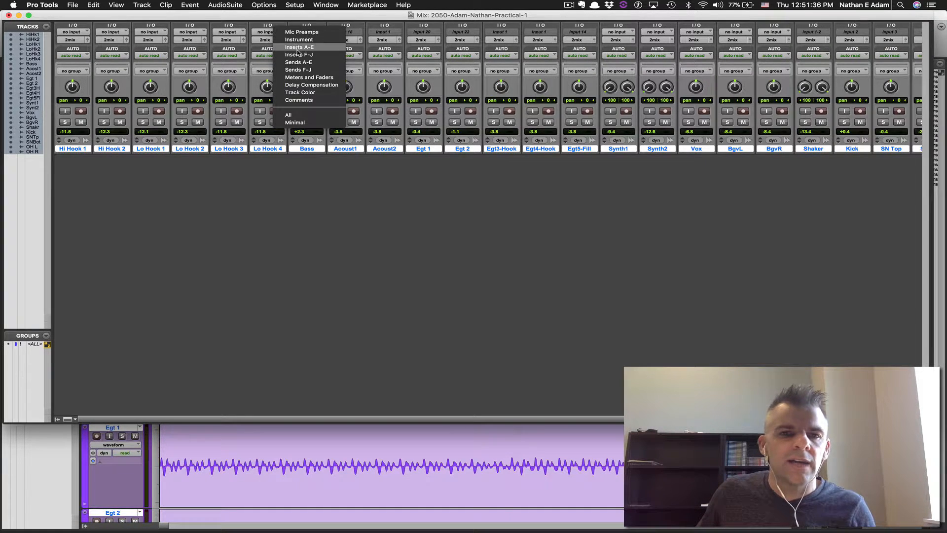
left_click(286, 49)
right_click(271, 29)
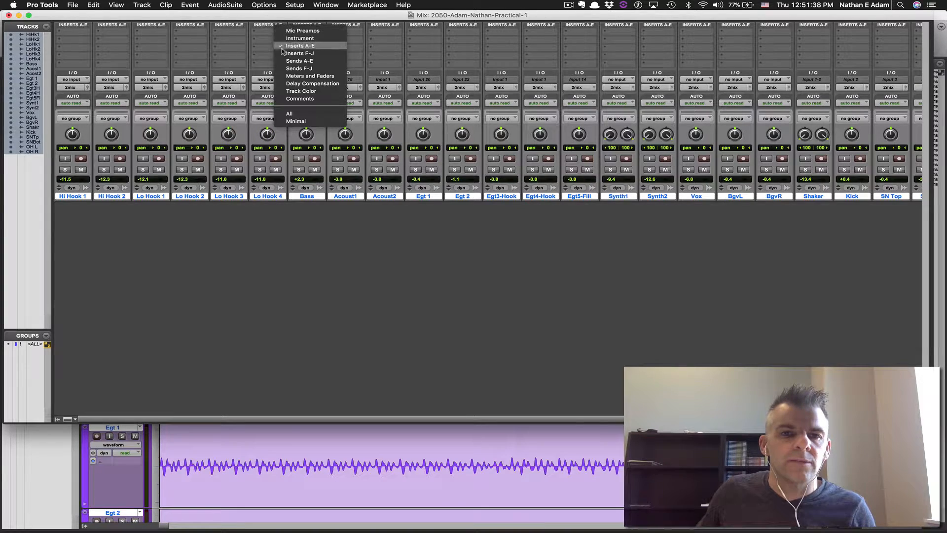
left_click(302, 65)
right_click(267, 28)
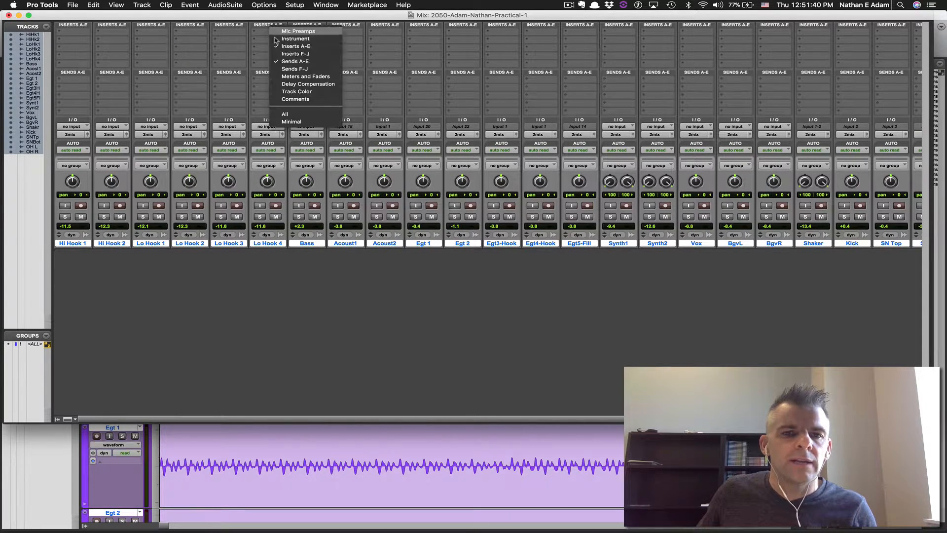
left_click(303, 83)
right_click(277, 27)
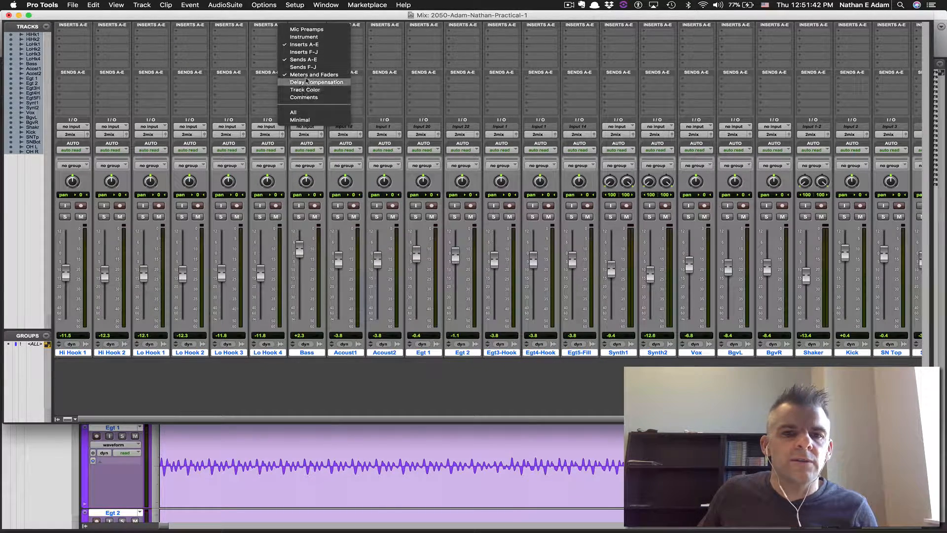
left_click(307, 85)
Show track colours and comments on every mixer strip
right_click(274, 27)
left_click(301, 91)
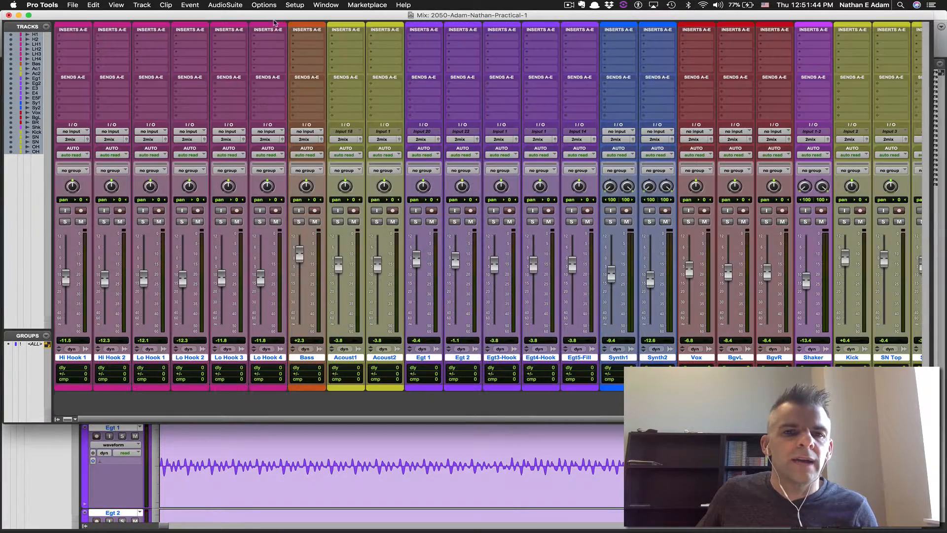
right_click(268, 28)
left_click(305, 102)
right_click(273, 29)
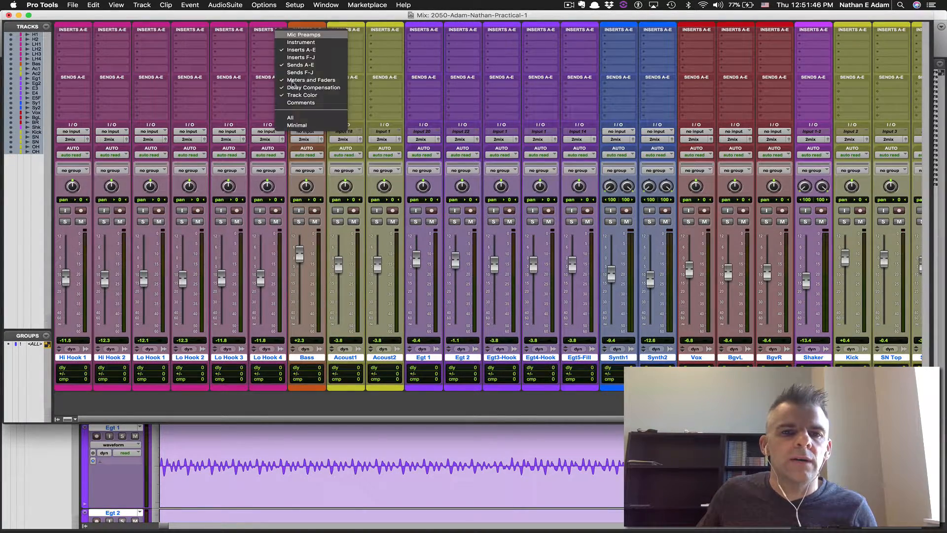
left_click(300, 98)
right_click(274, 29)
left_click(290, 103)
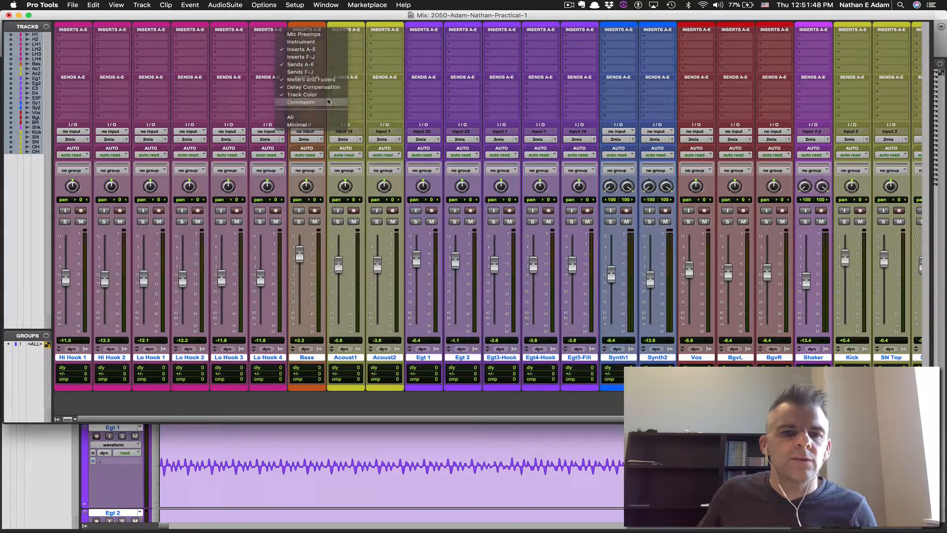
Enable the Sends A-E mixer section, save, and bring the Edit window forward
key("super+Tab")
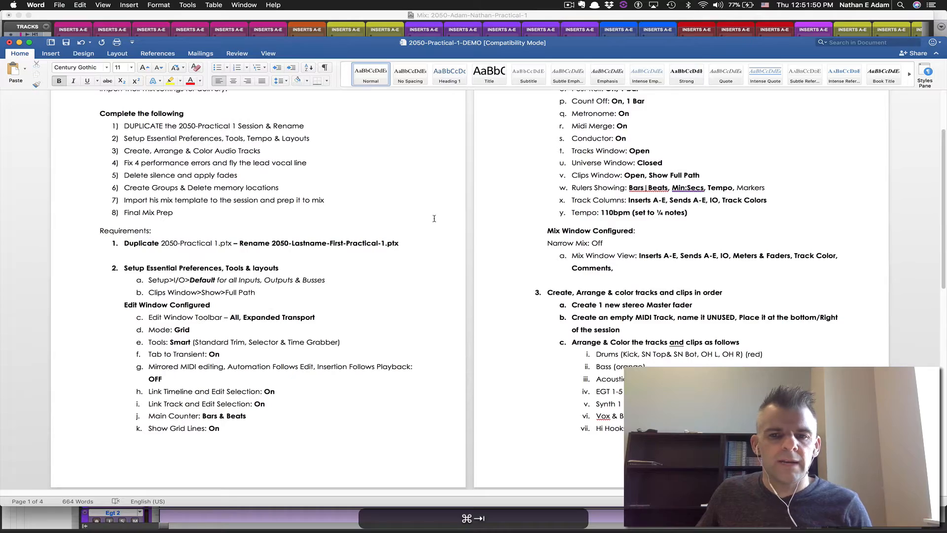
key("super+Tab")
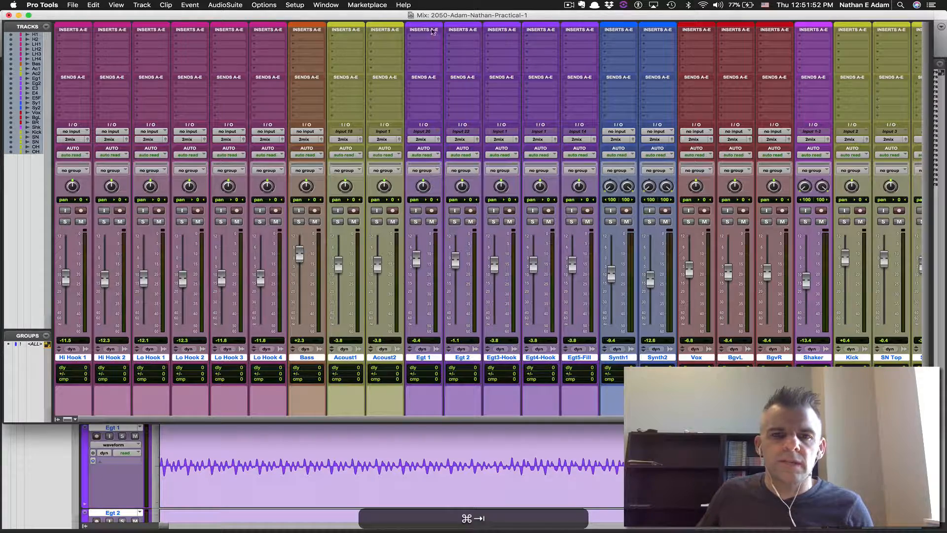
right_click(428, 78)
left_click(421, 77)
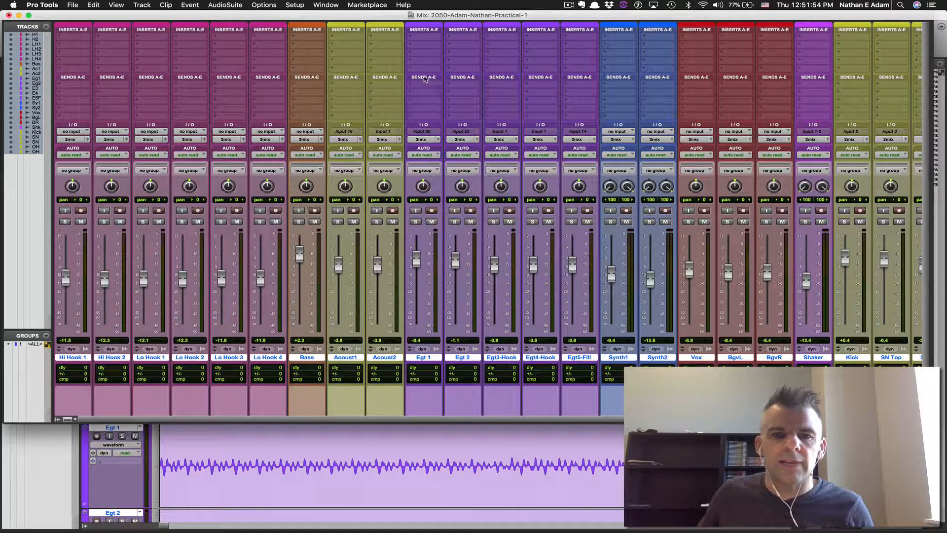
left_click(423, 78)
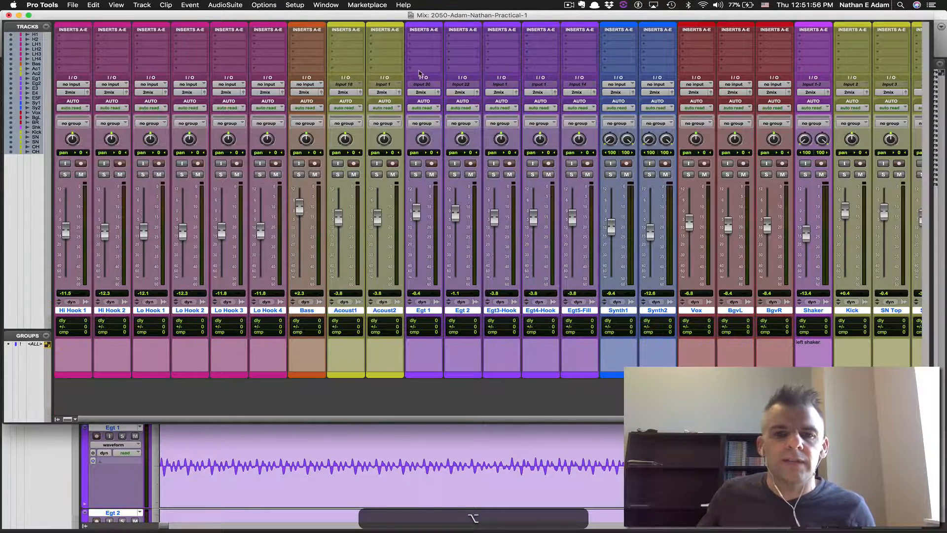
left_click(424, 31)
left_click(449, 66)
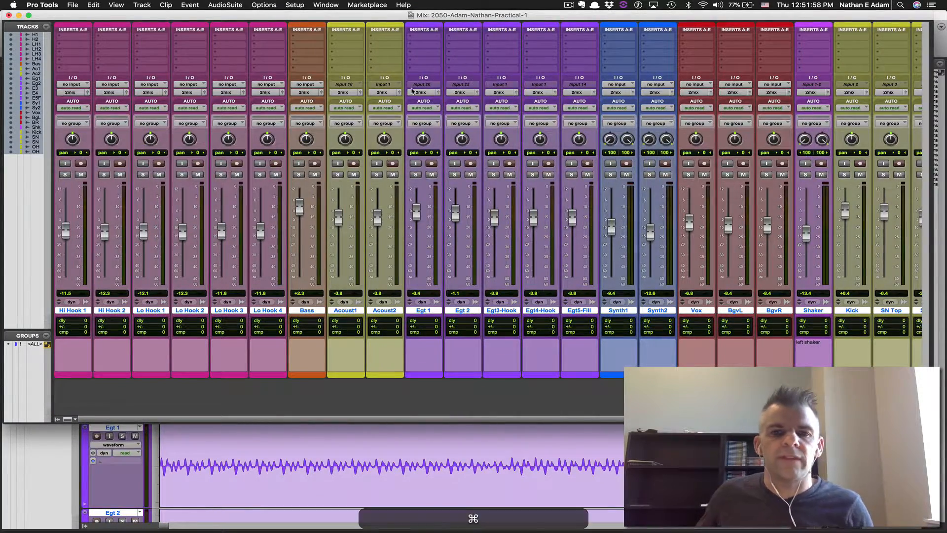
key("super+s")
key("super+grave")
key("super+grave")
key("super+grave")
key("super+grave")
key("super+grave")
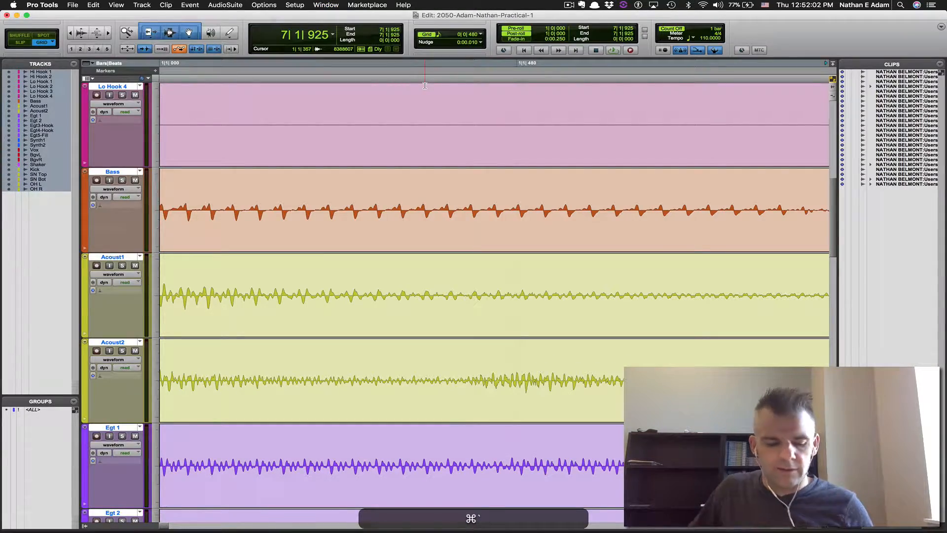
Fit all tracks to the window height, zoom to the whole session, and save
key("ctrl+alt+super+Down")
key("ctrl+alt+super+a")
key("super+s")
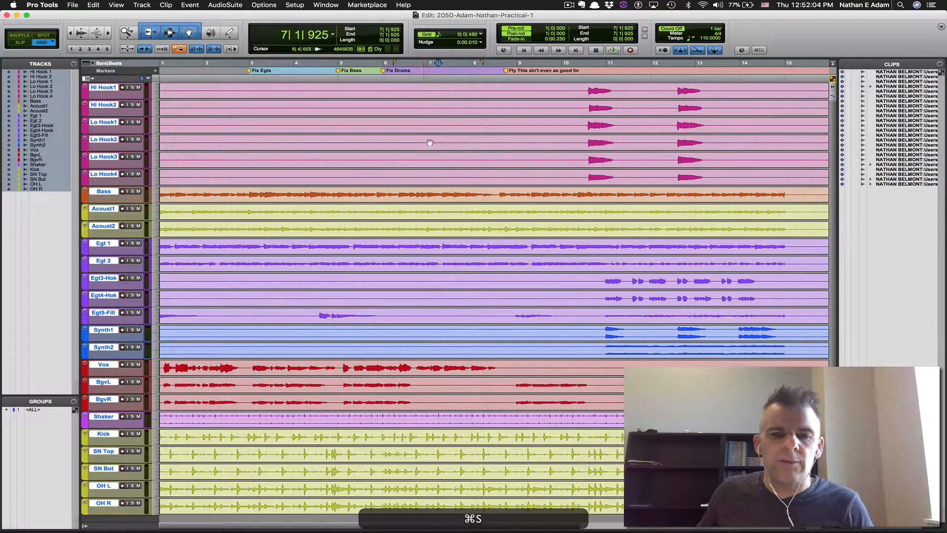
Read further down the Word instructions, then open the New Tracks dialog in Pro Tools
key("super+Tab")
scroll(626, 248, "down", 1)
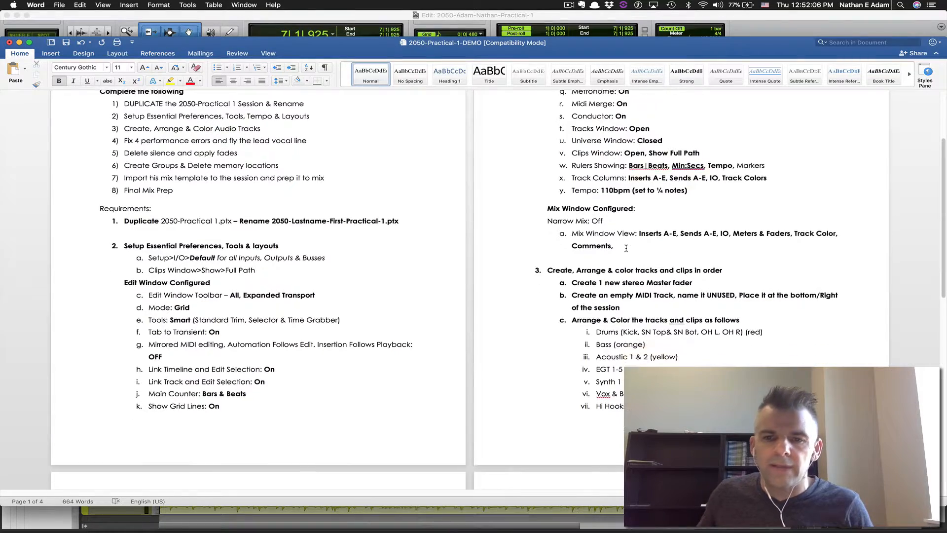
scroll(626, 248, "down", 2)
scroll(638, 216, "down", 2)
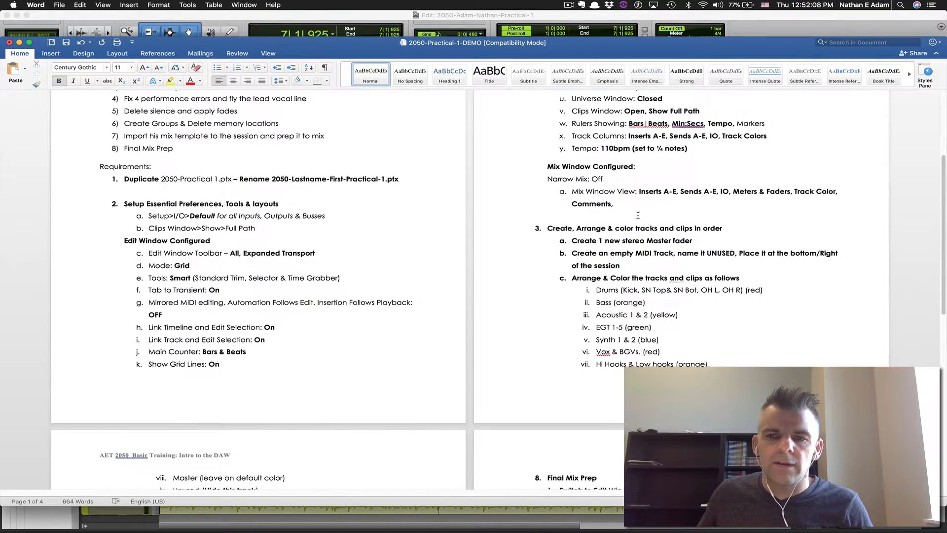
scroll(643, 222, "down", 2)
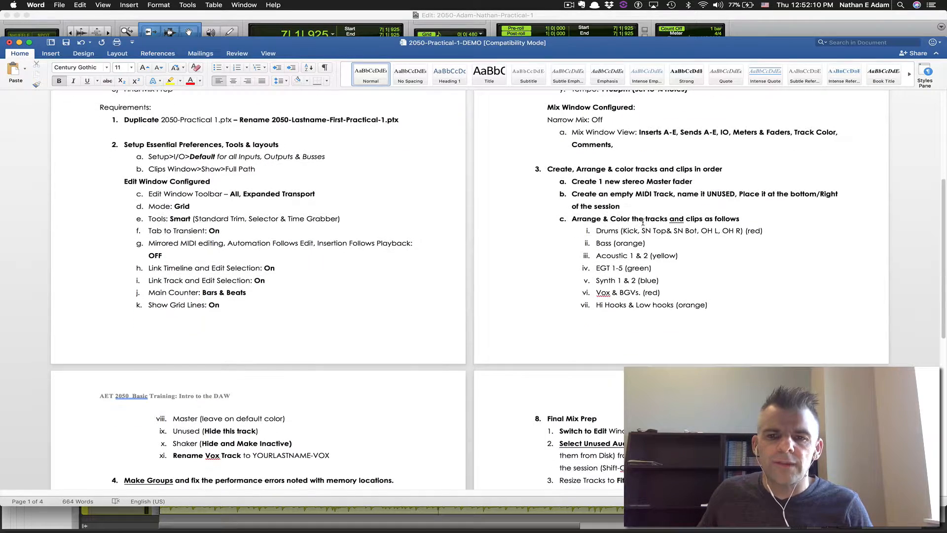
key("super+Tab")
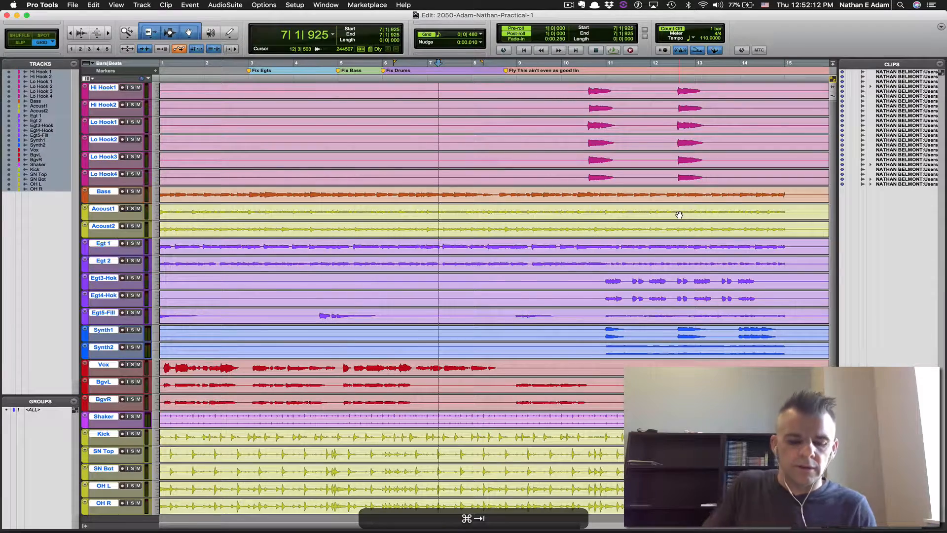
key("super+shift+n")
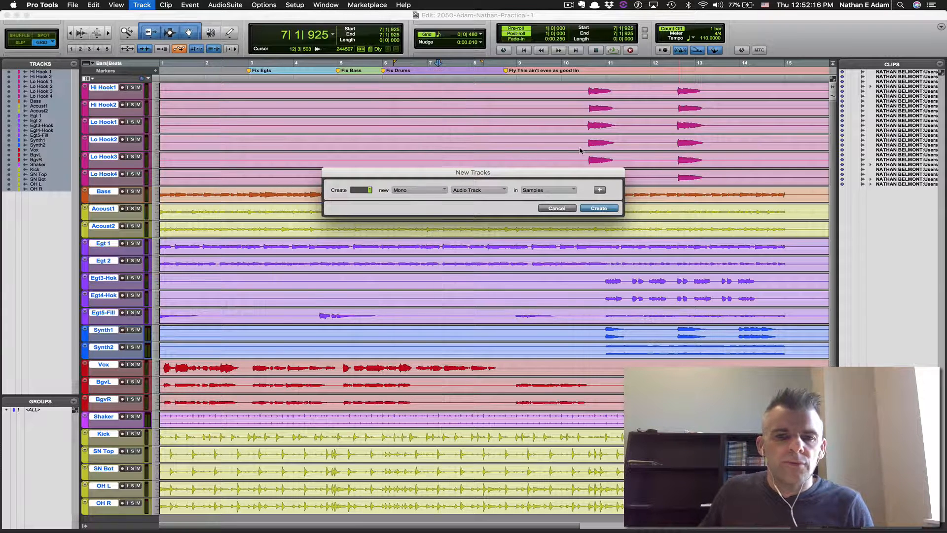
Create a stereo Master Fader track and fit all tracks in the window
left_click(423, 192)
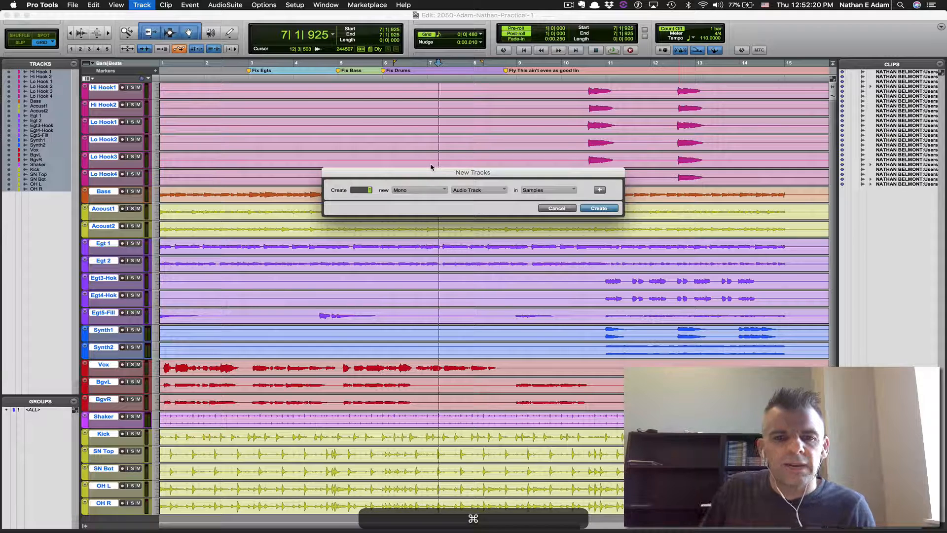
key("super+Right")
key("super+Down")
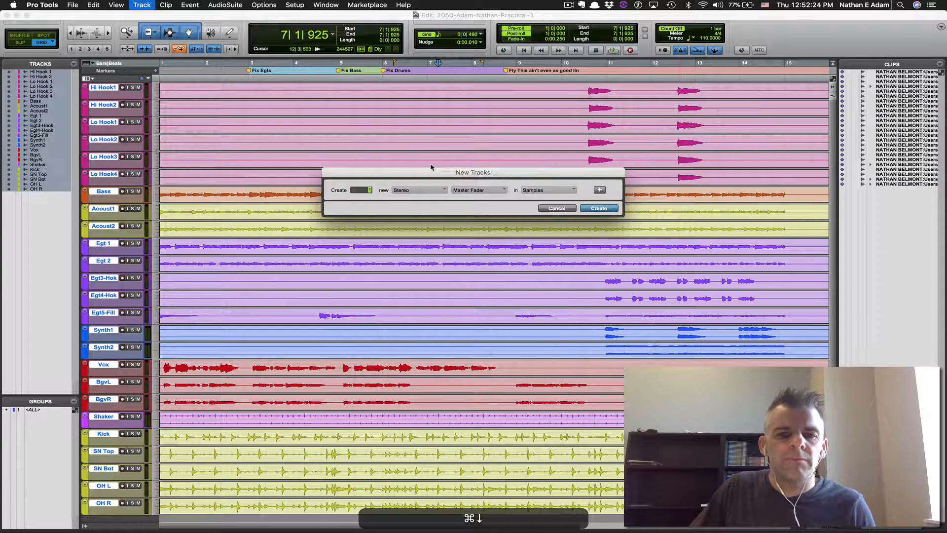
key("super+Down")
key("Return")
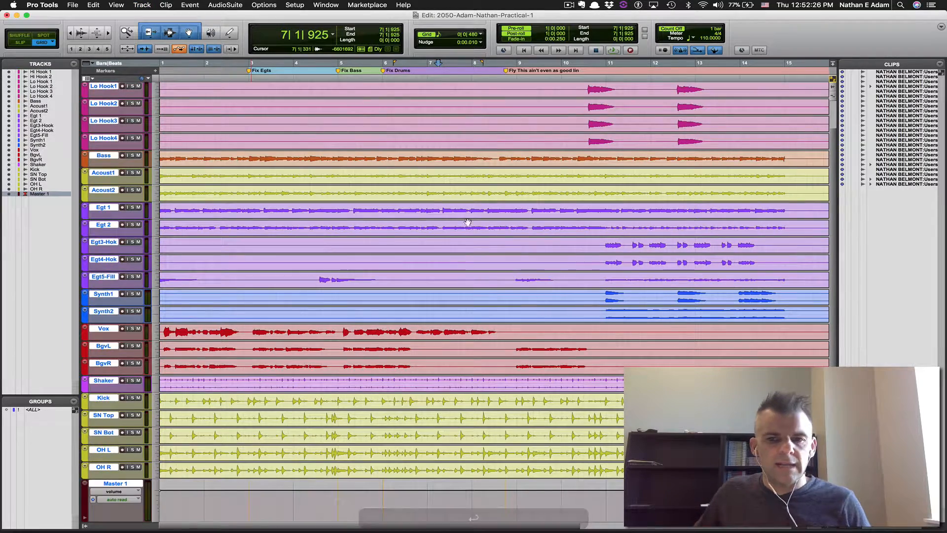
key("alt+super+Down")
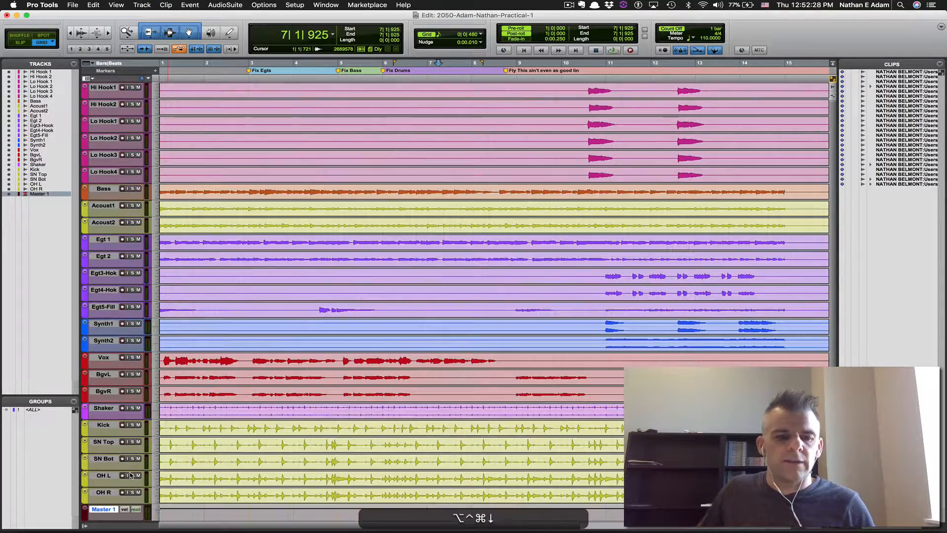
key("alt+super+Tab")
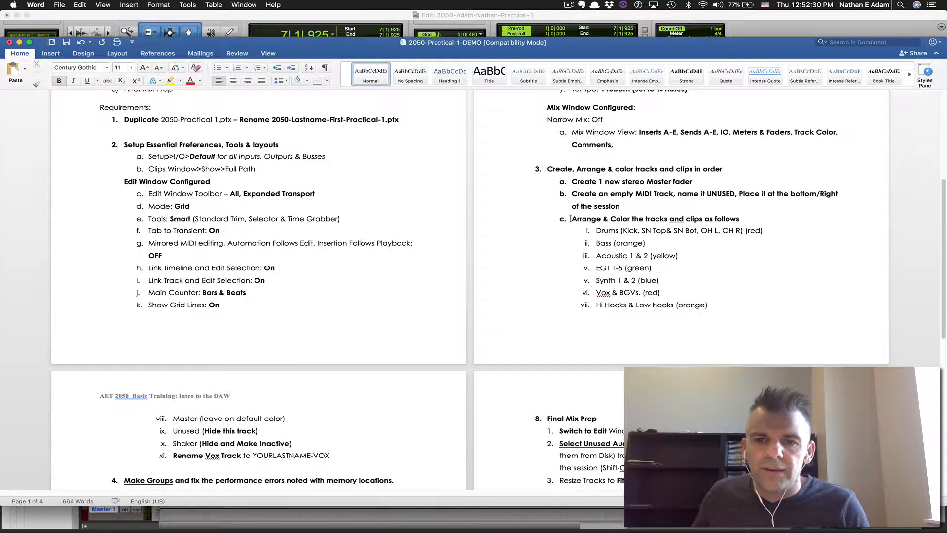
key("alt+super+Tab")
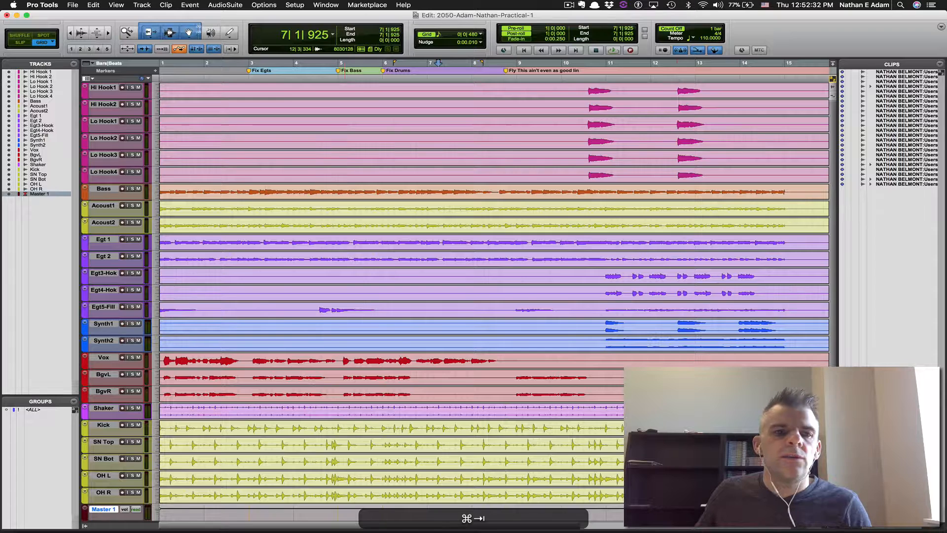
Add a MIDI track, rename MIDI 1 to UNUSED, then check the track colour list in Word
key("shift+super+n")
key("super+Down")
key("super+Down")
key("super+Down")
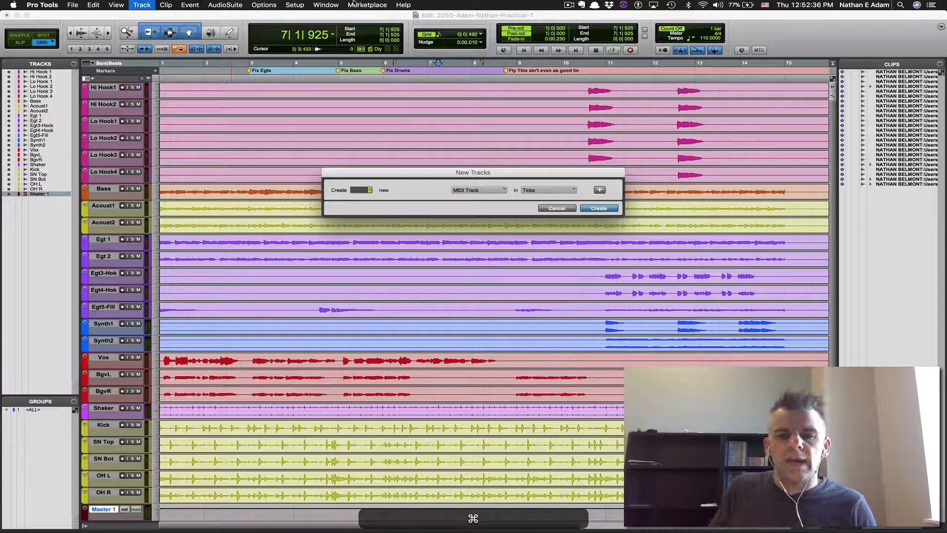
key("Return")
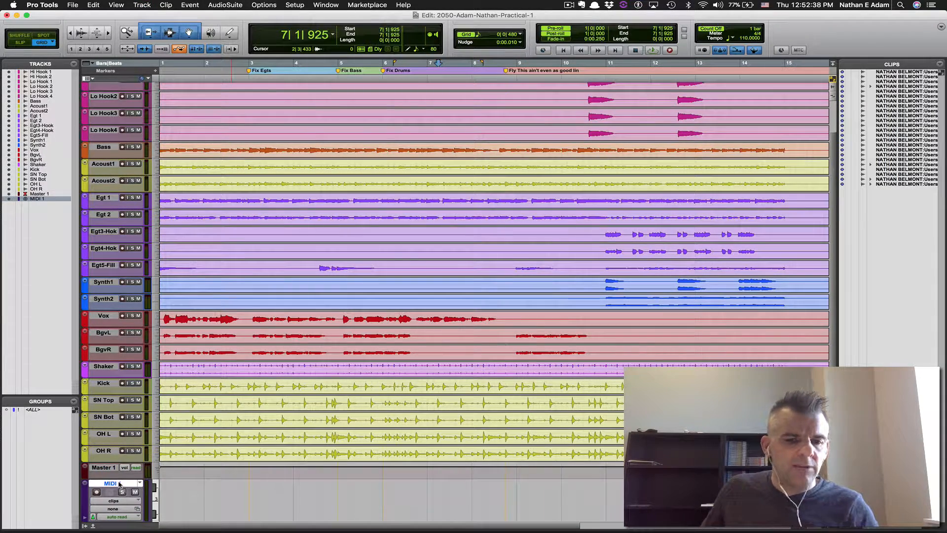
double_click(126, 485)
type("UNUSED")
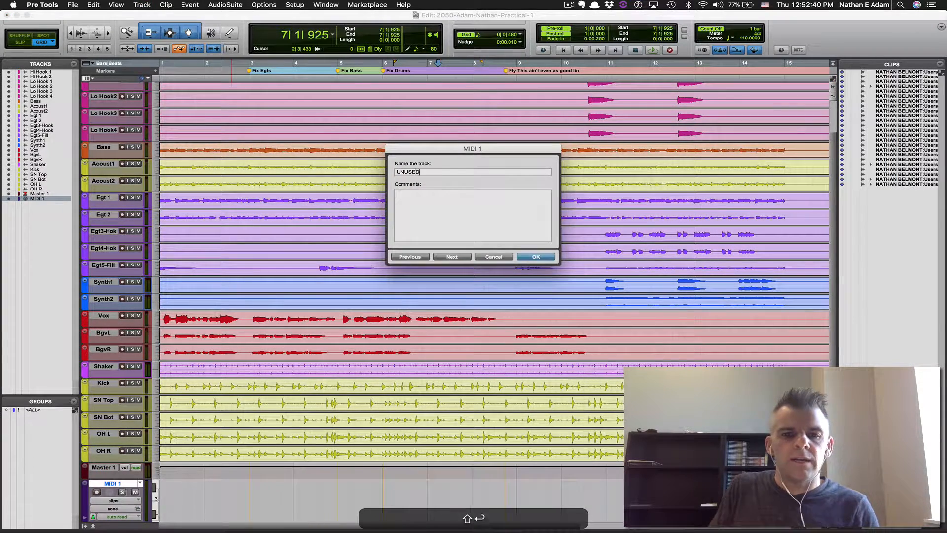
key("Return")
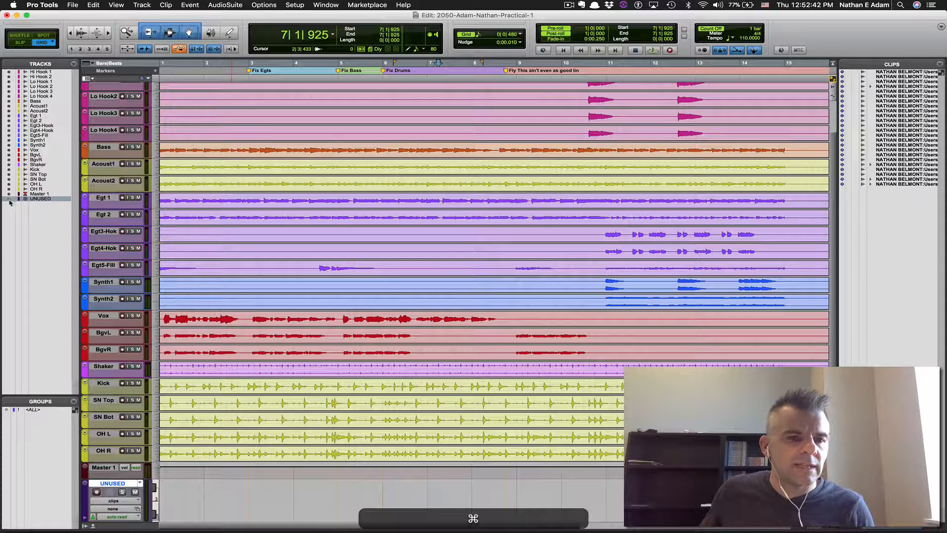
key("super+Tab")
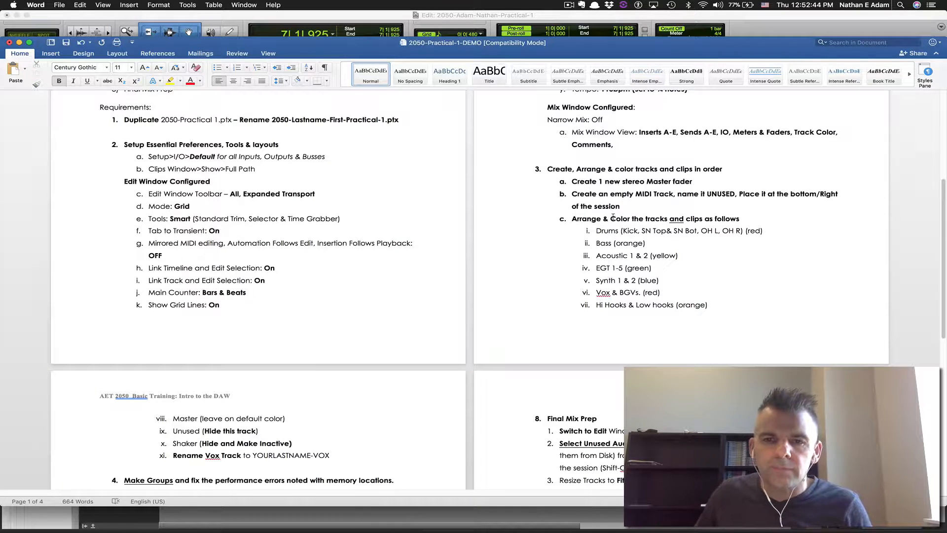
left_click(602, 246)
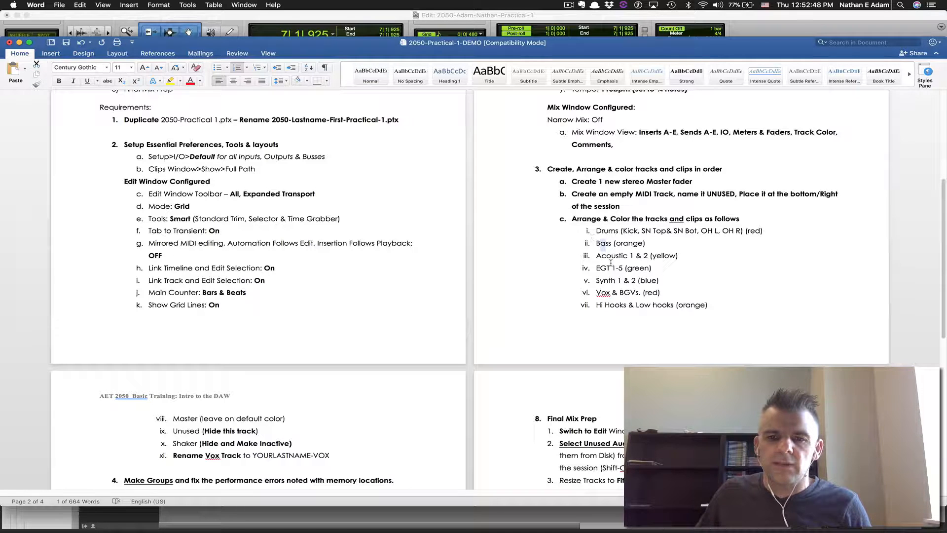
Move the five drum tracks, Kick through OH R, to the top of the session
scroll(645, 302, "down", 1)
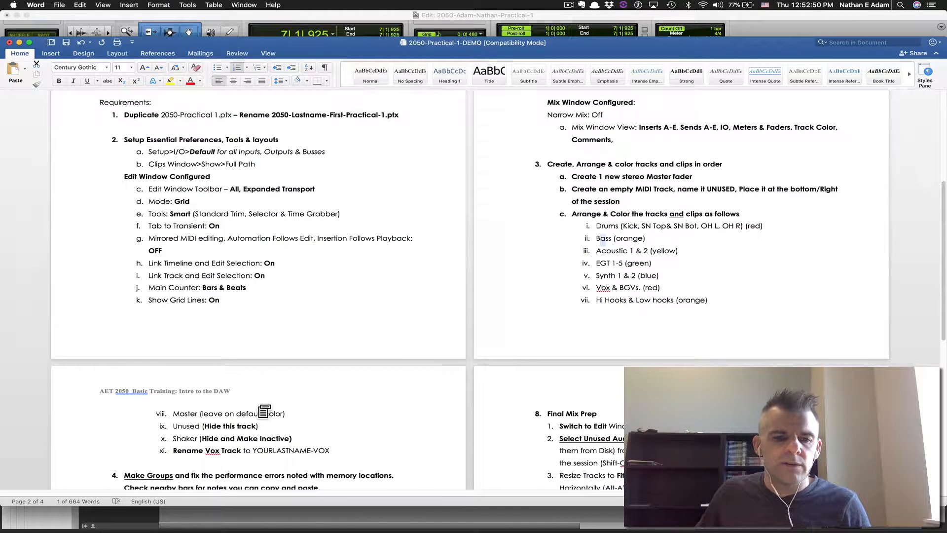
key("super+Tab")
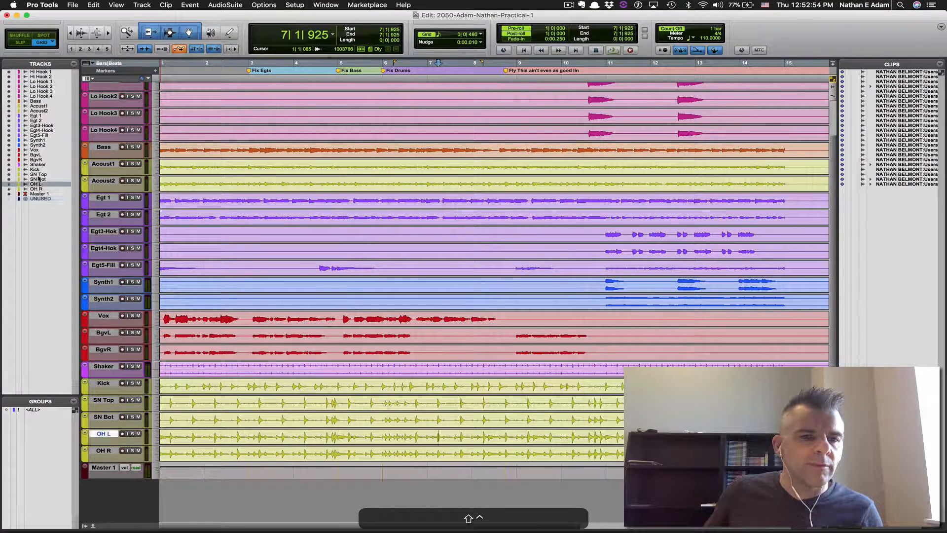
left_click(38, 184)
left_click(38, 170)
left_click(40, 189, "shift")
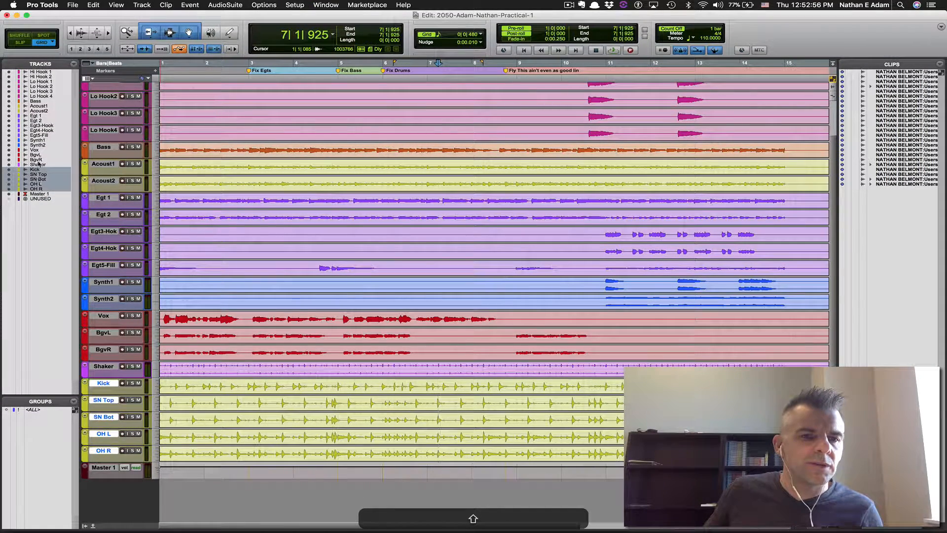
left_click_drag(44, 73, 44, 74)
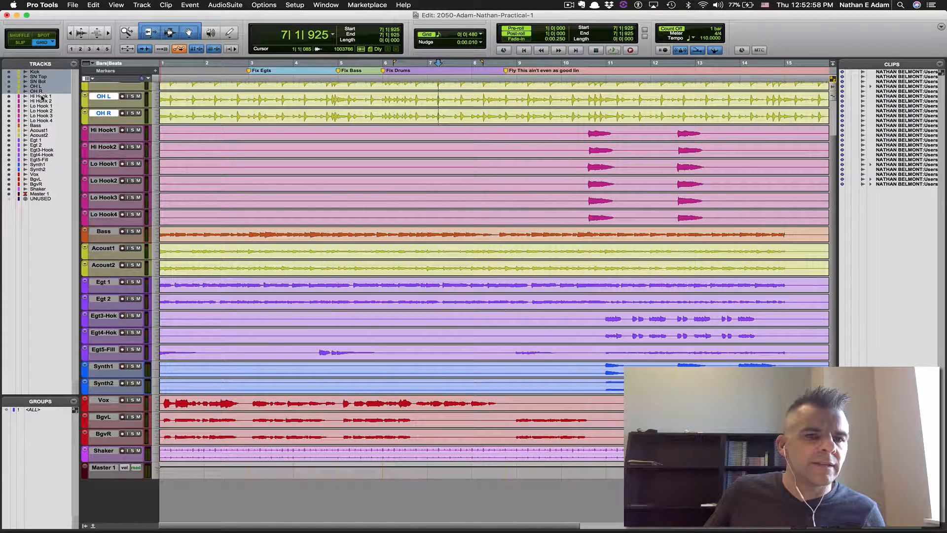
Move Hi Hook 1 through Lo Hook 4 to sit just below Shaker
left_click(42, 98)
left_click(44, 120, "shift")
left_click_drag(41, 187, 42, 191)
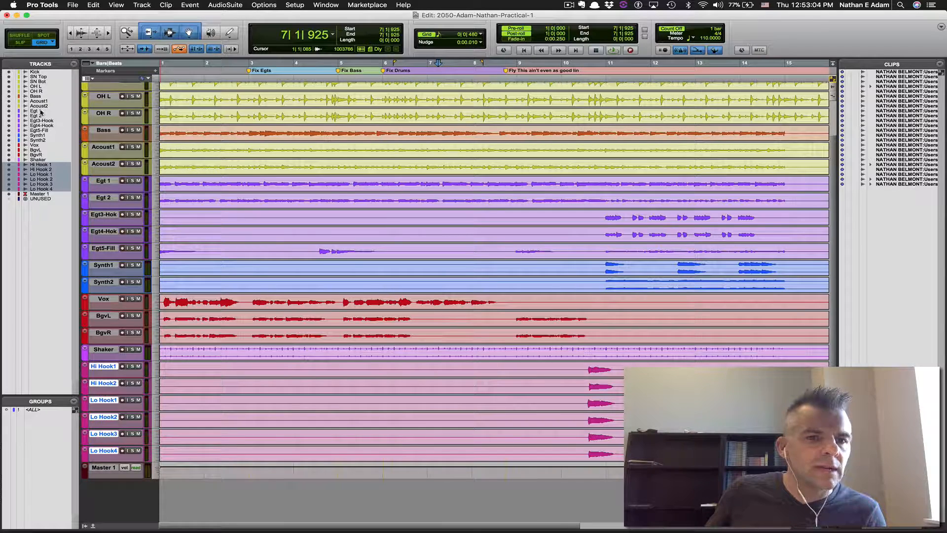
key("super+Tab")
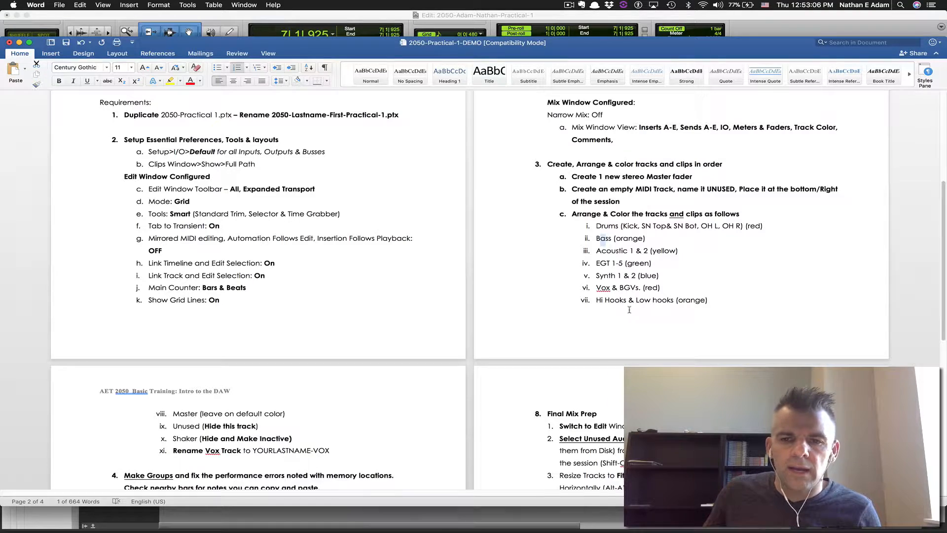
Fit all tracks in the window, save the session, and read the next instructions in Word
key("super+Tab")
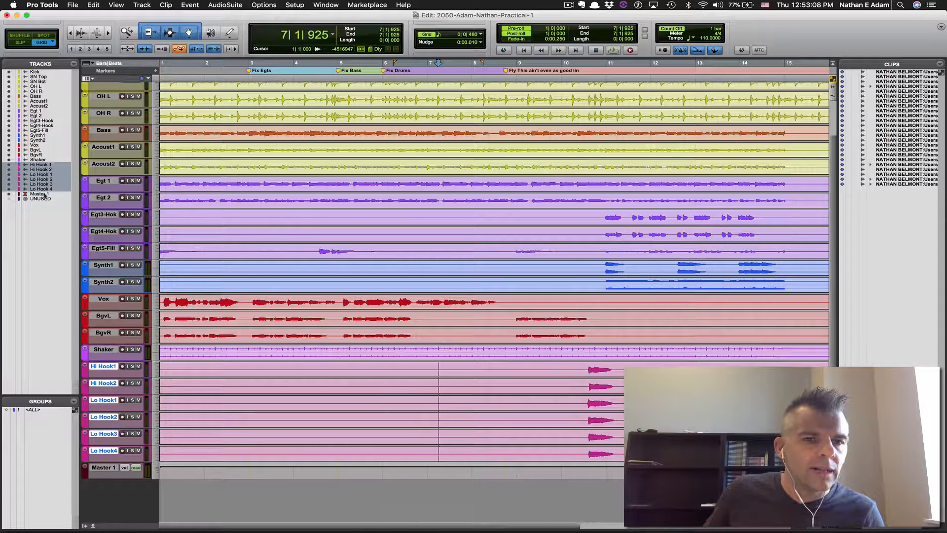
key("ctrl+alt+super+Up")
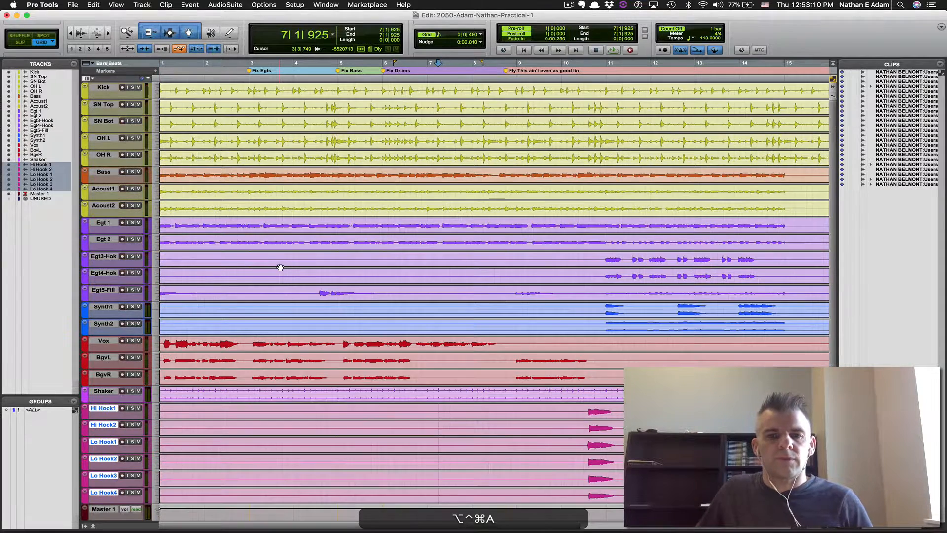
key("alt+super+s")
key("super+Tab")
scroll(306, 321, "down", 2)
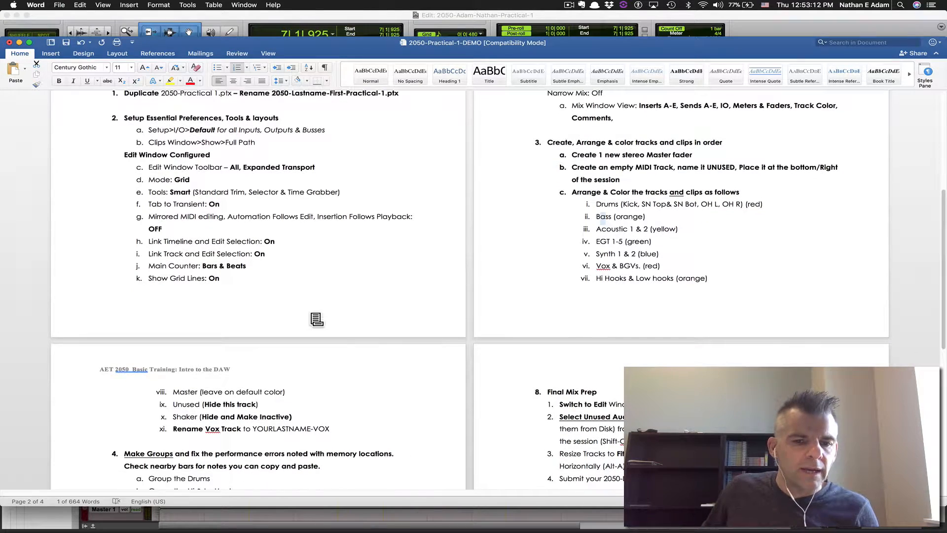
scroll(286, 331, "down", 5)
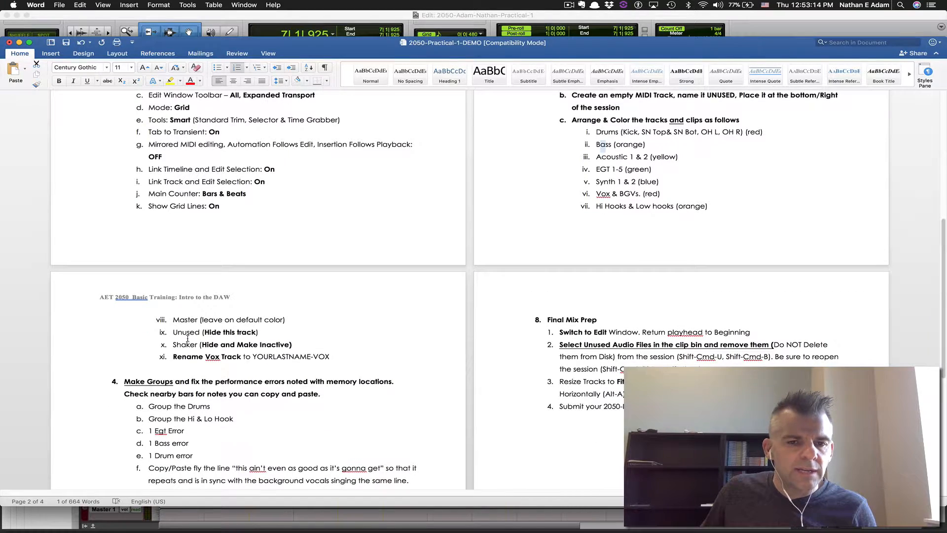
Move Shaker below UNUSED, then hide it and make it inactive
key("super+Tab")
left_click(36, 160)
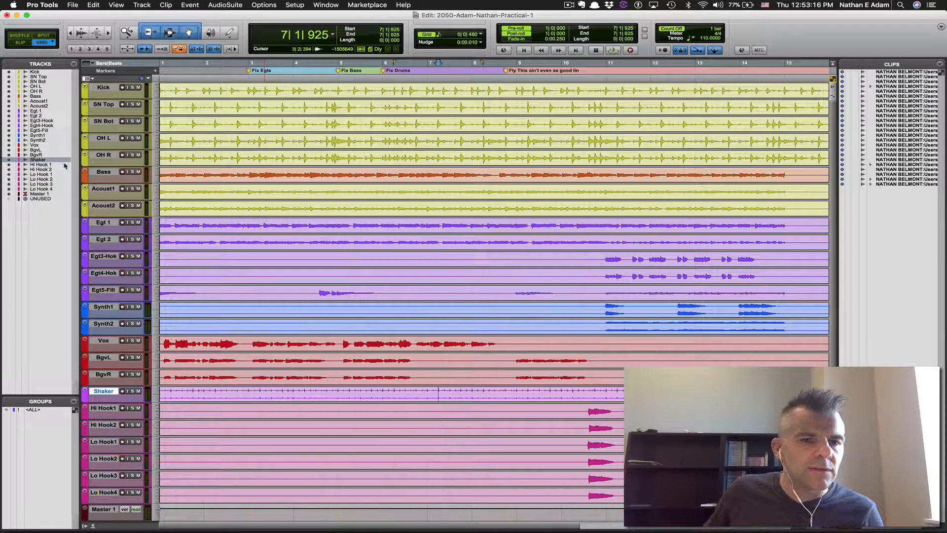
left_click_drag(35, 200, 35, 200)
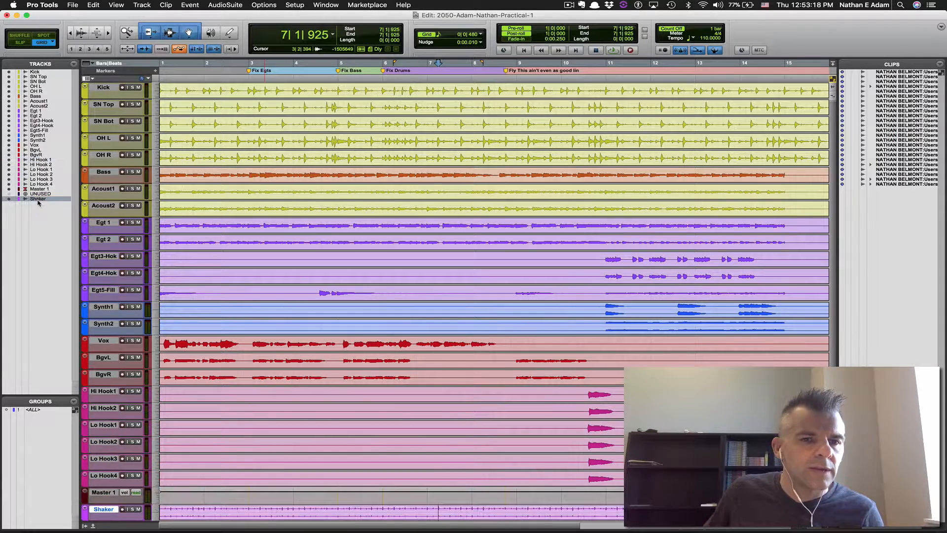
right_click(37, 199)
left_click(59, 210)
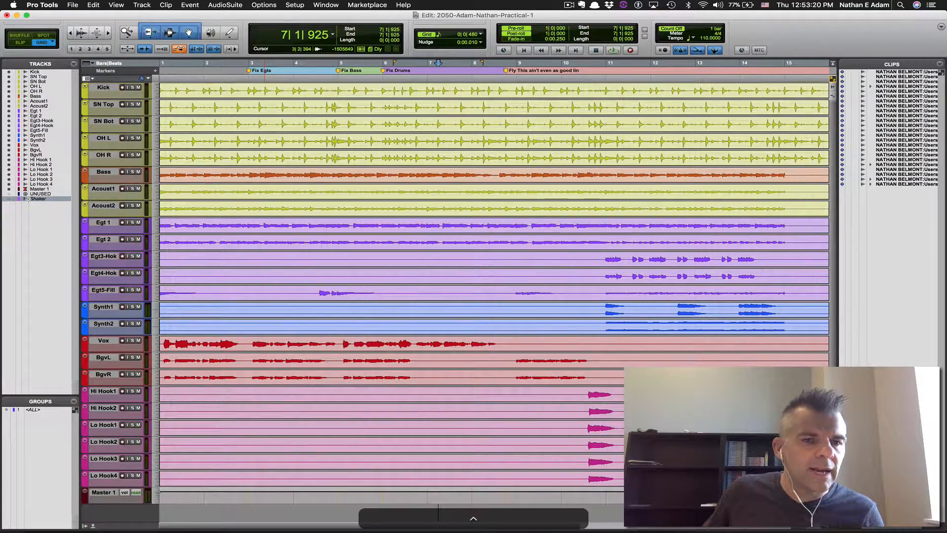
scroll(13, 203, "up", 3)
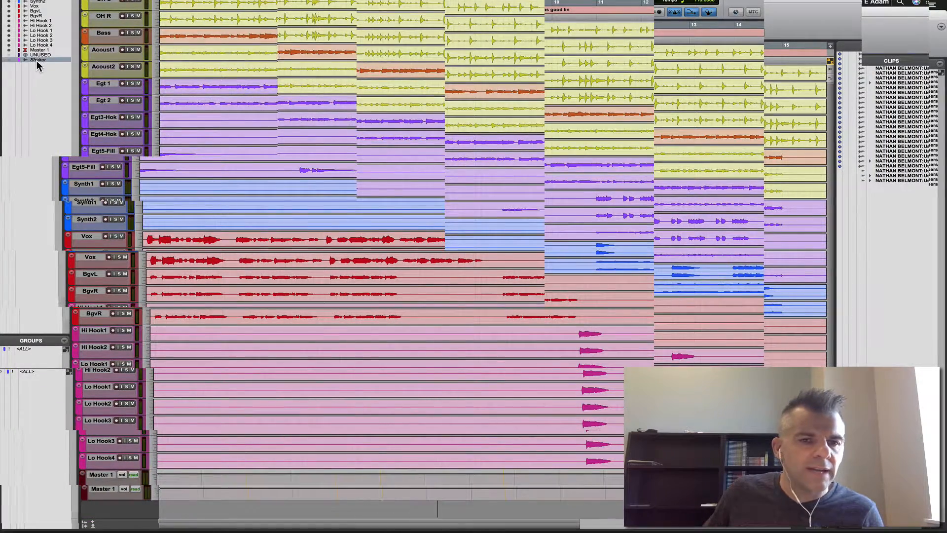
scroll(14, 64, "down", 5)
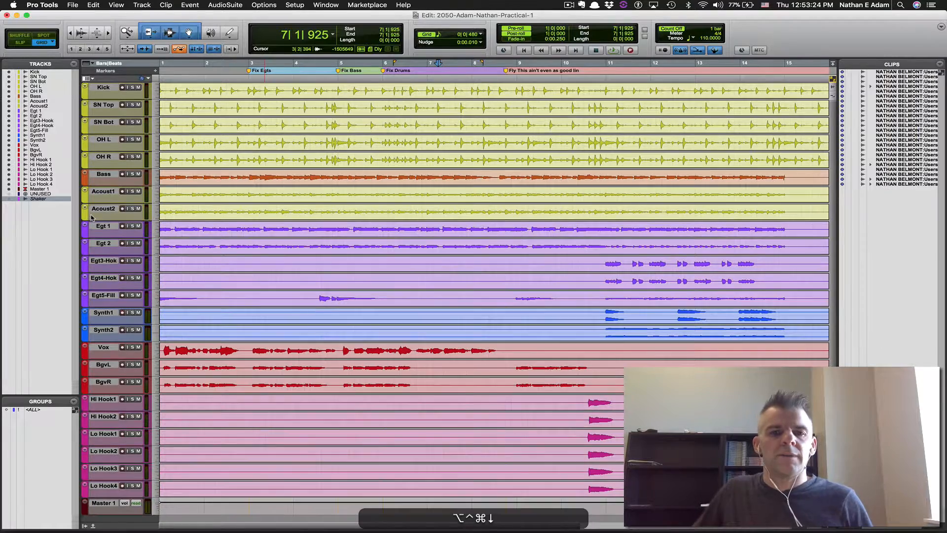
key("alt+super+Tab")
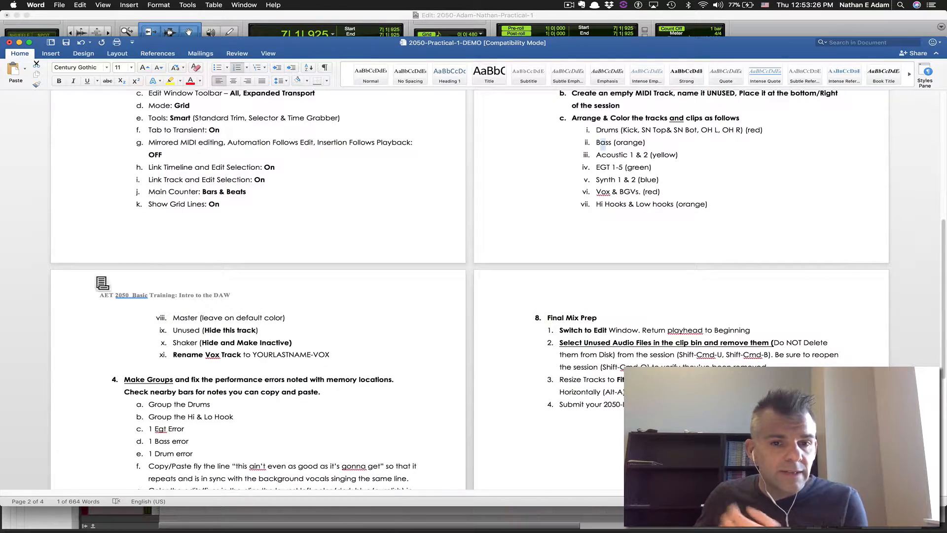
Read down the Word checklist to step 4 and beyond before going back to Pro Tools
scroll(159, 283, "down", 3)
scroll(159, 284, "down", 2)
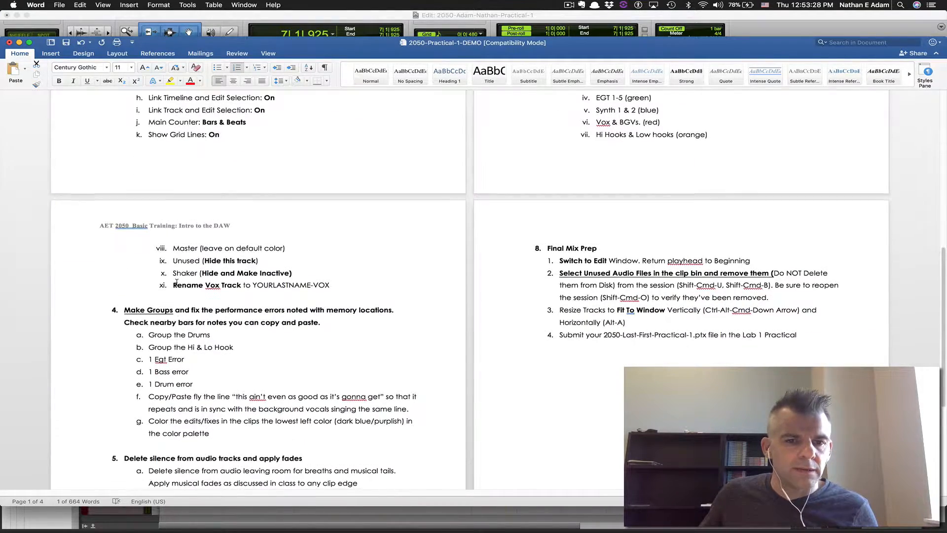
scroll(298, 273, "down", 1)
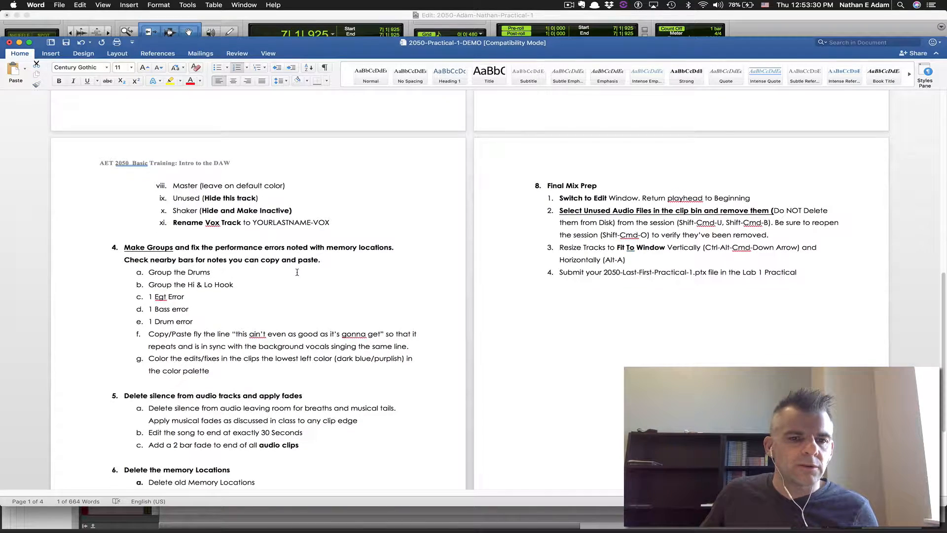
key("super+Tab")
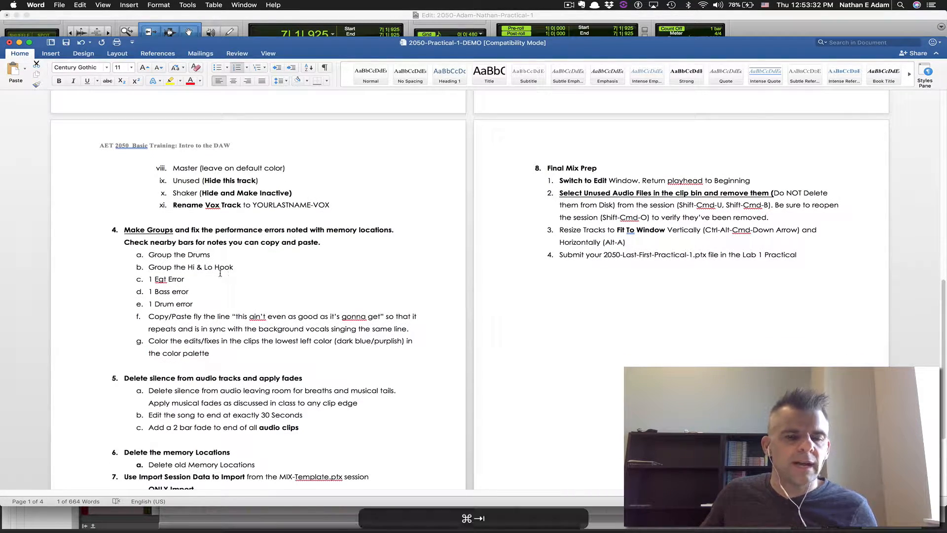
key("shift")
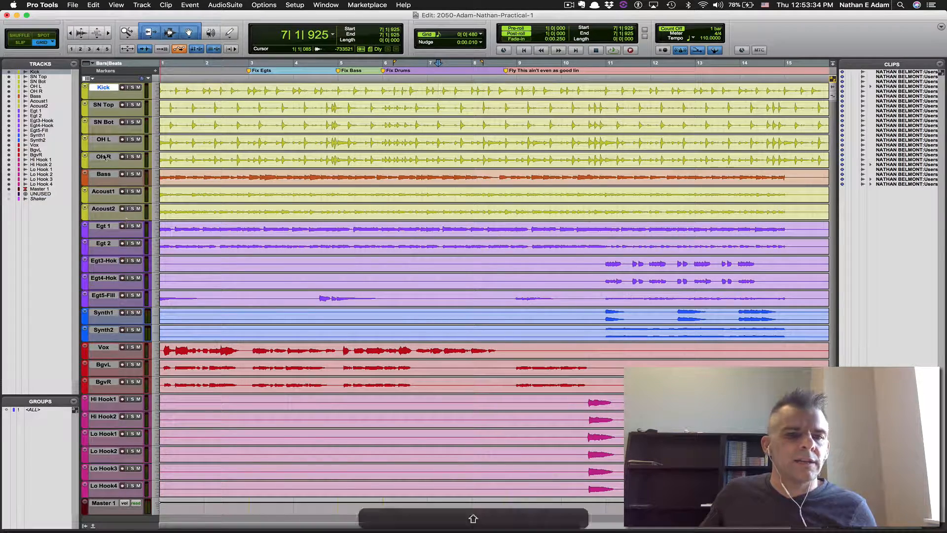
key("super+Tab")
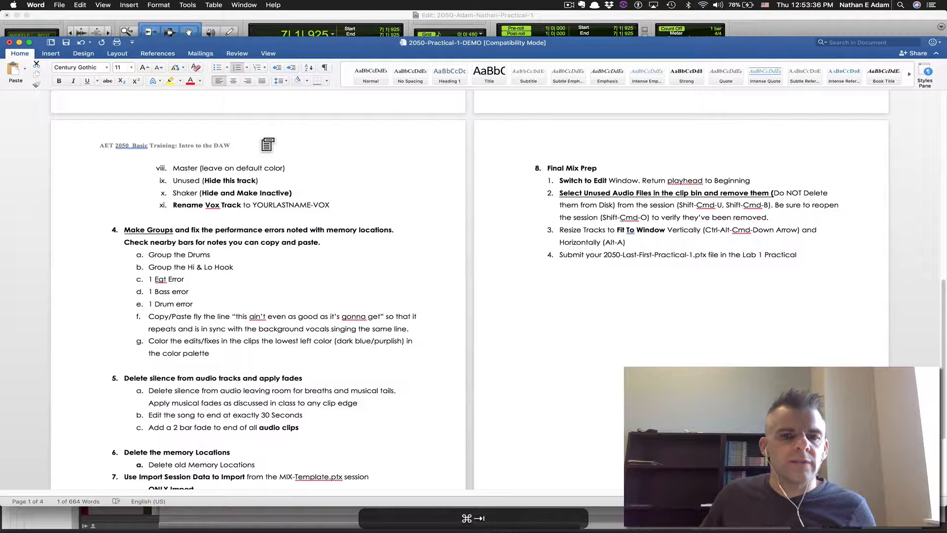
key("super+Tab")
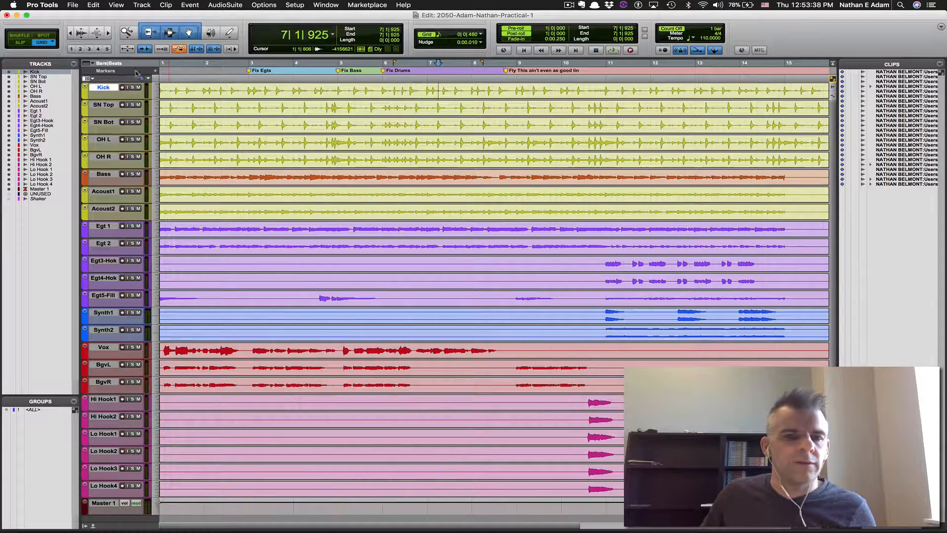
Show the Inserts A-E, Sends A-E and I/O columns in the Edit window
left_click(91, 79)
left_click(105, 105)
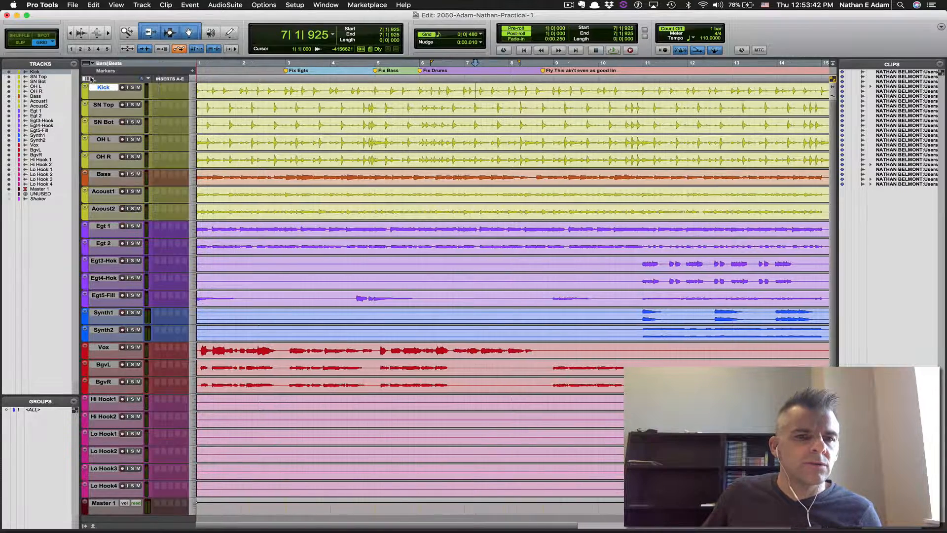
left_click(91, 80)
left_click(110, 120)
left_click(92, 79)
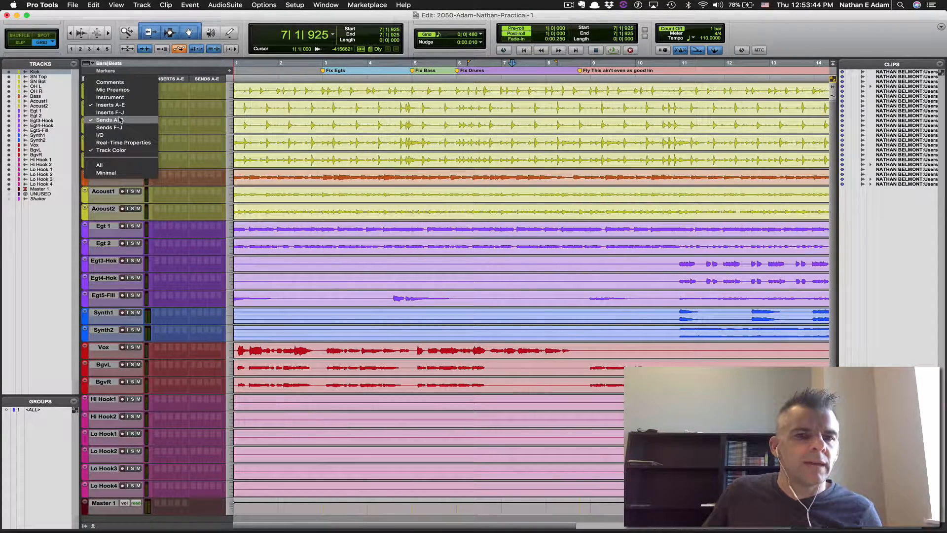
left_click(104, 135)
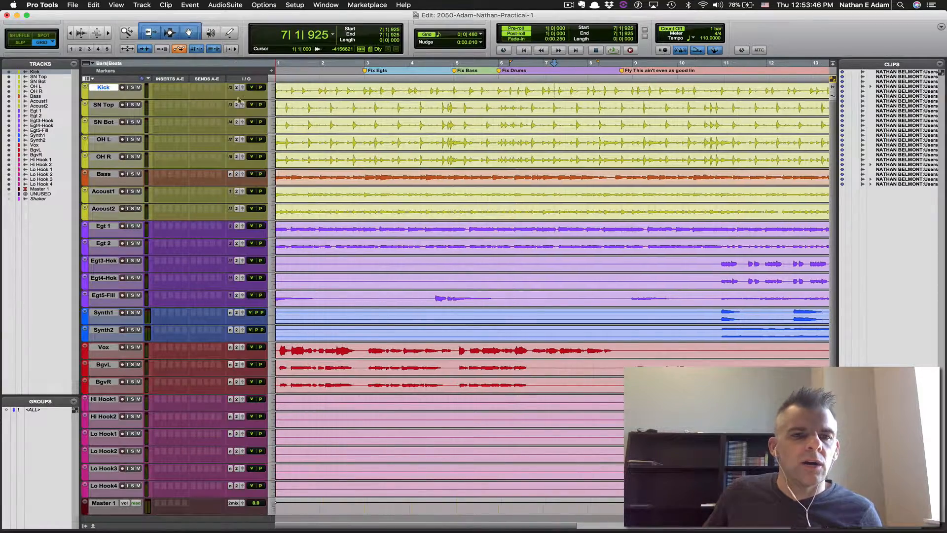
Select the drum tracks Kick through OH R and open the Color Palette for them
key("super+Tab")
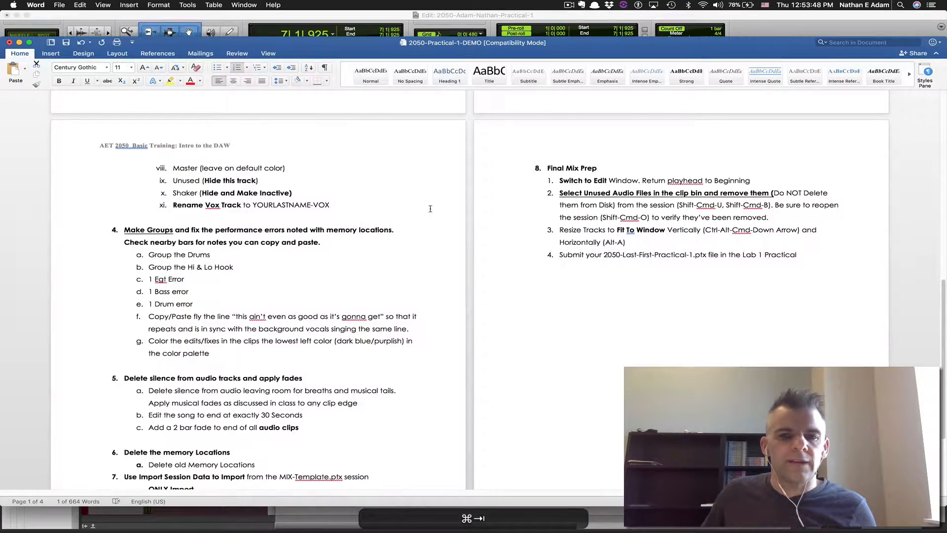
scroll(430, 208, "up", 10)
scroll(624, 309, "down", 2)
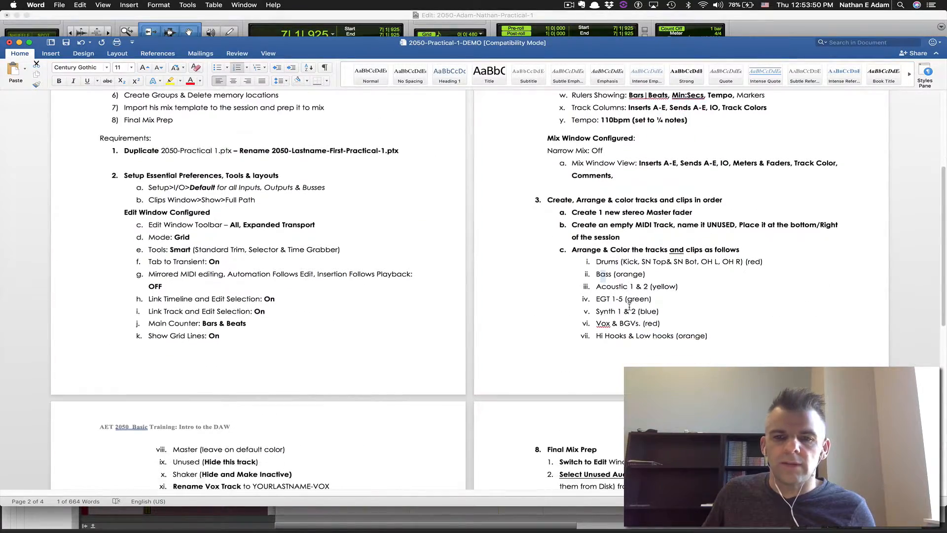
key("super+Tab")
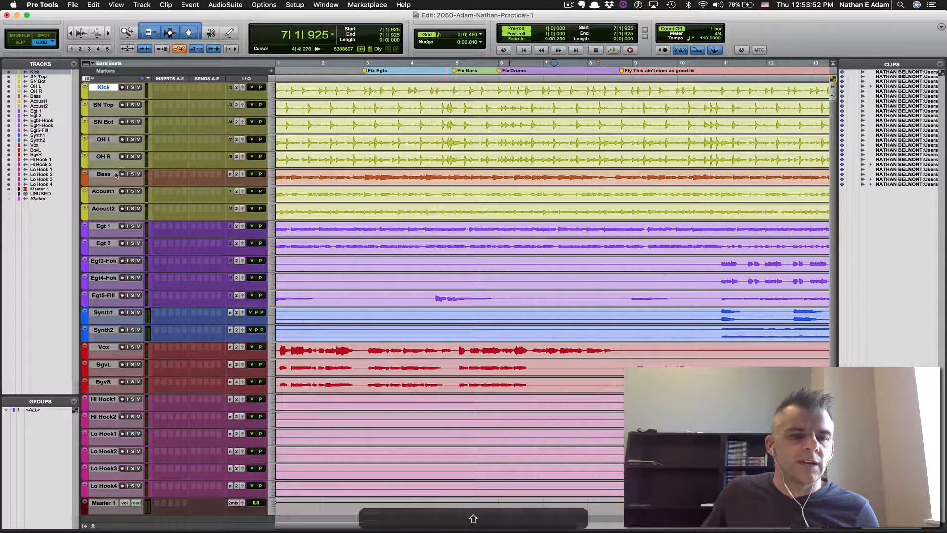
left_click(103, 157, "shift")
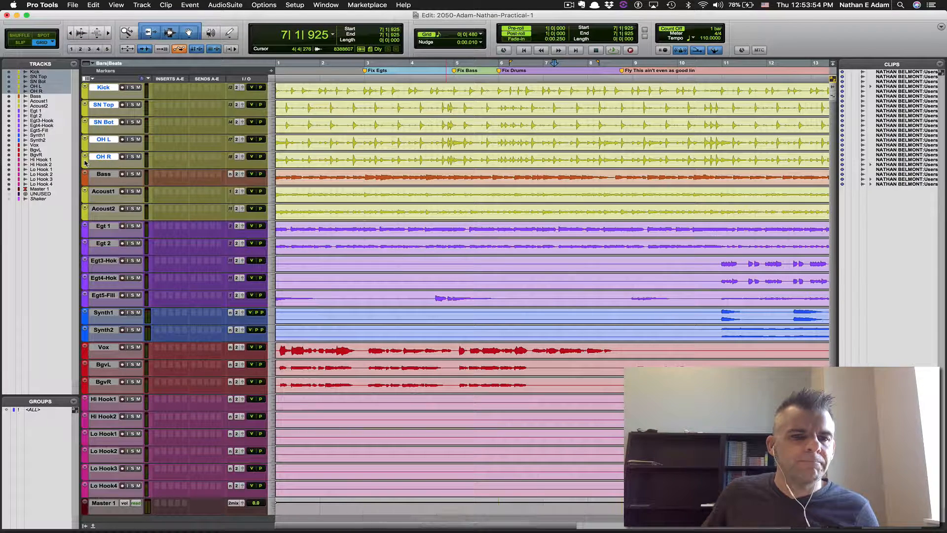
double_click(85, 163)
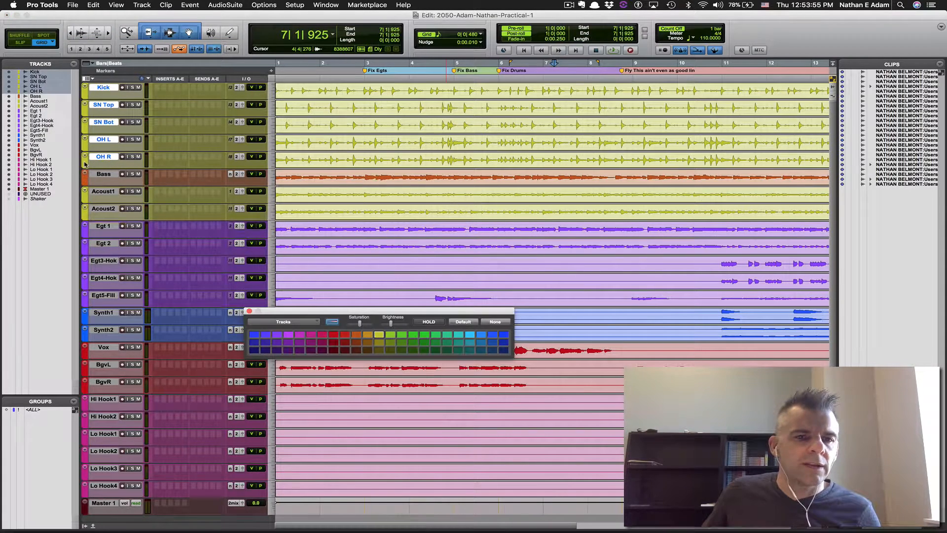
Colour the drum tracks red, keep Bass orange, and check the Acoust1 and Acoust2 tracks
left_click(334, 335)
left_click(104, 174)
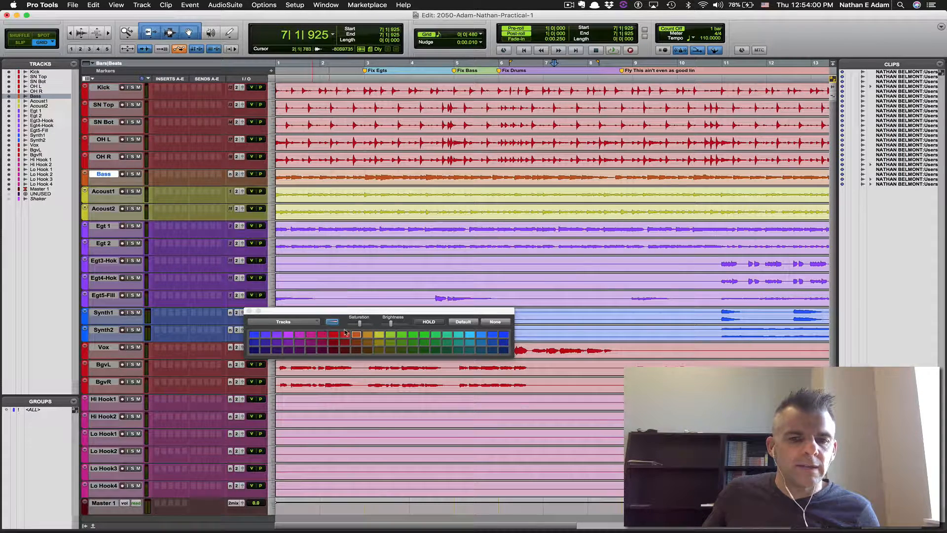
left_click(356, 335)
left_click(105, 191)
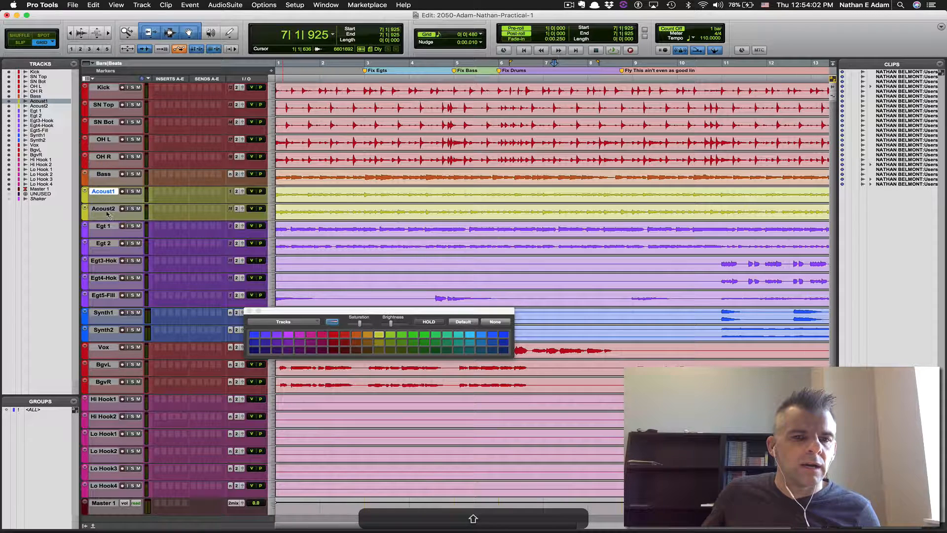
left_click(105, 210, "shift")
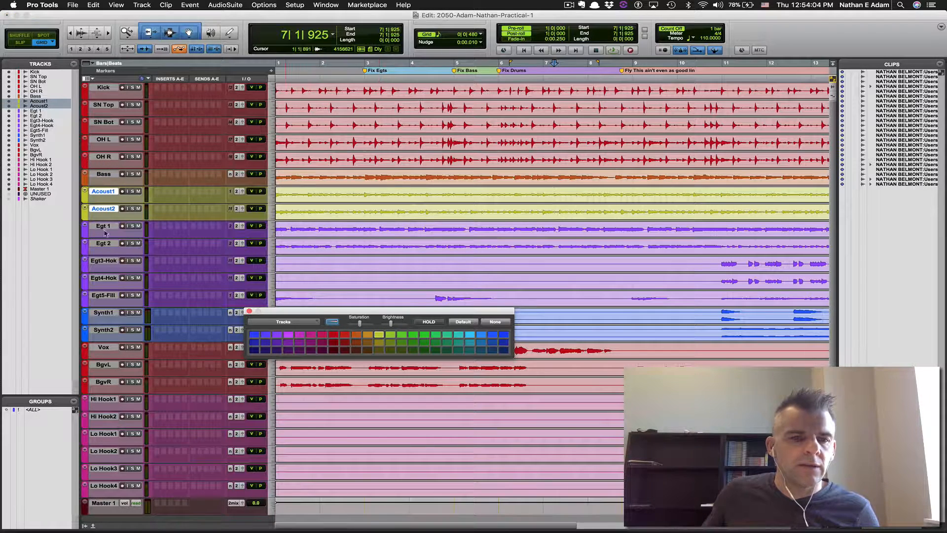
Colour Egt 1 through Egt5-Fill green, then check the Synth1 and Vox colours
left_click(103, 226)
left_click(104, 295, "shift")
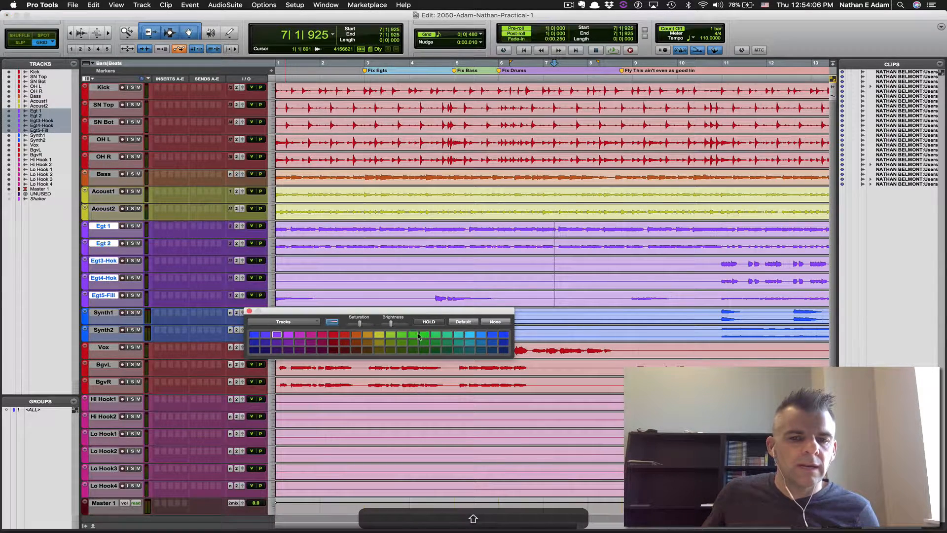
left_click(425, 335)
left_click(109, 227)
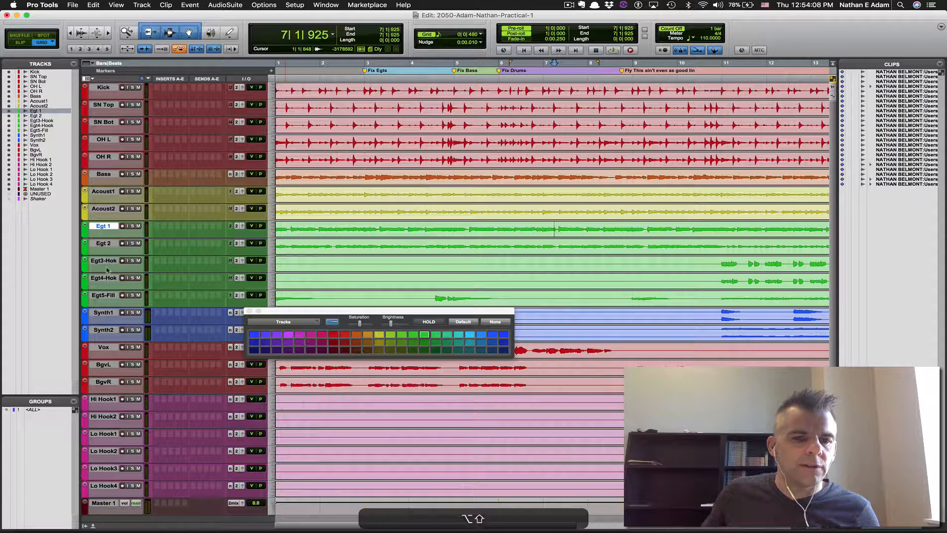
left_click(108, 296, "shift")
left_click(106, 313)
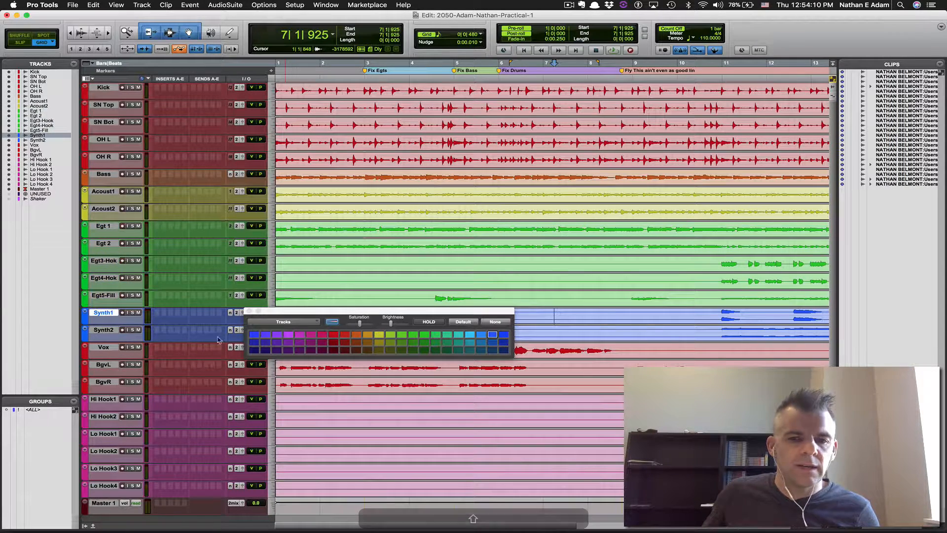
left_click(101, 349)
After checking the colour list, colour Hi Hook1 through Lo Hook4 orange
key("super+Tab")
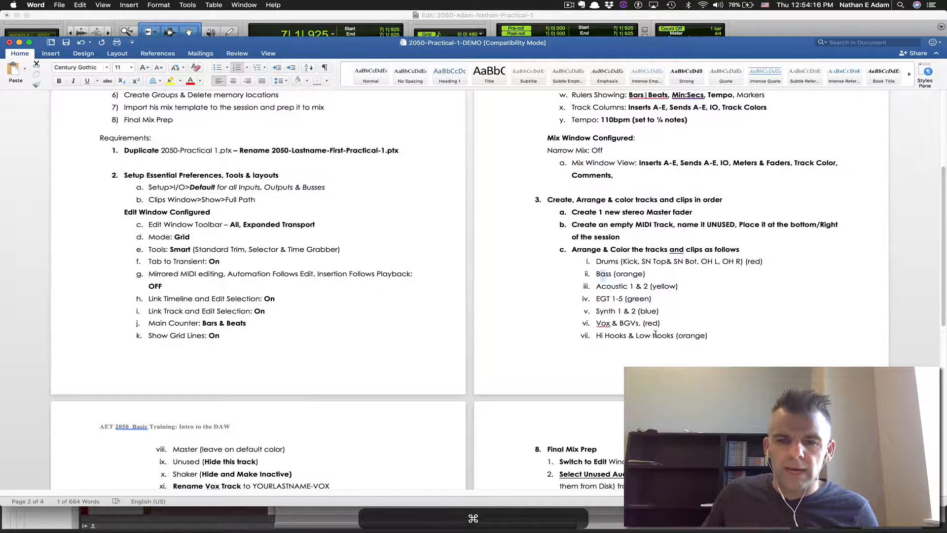
key("super+Tab")
left_click(103, 399)
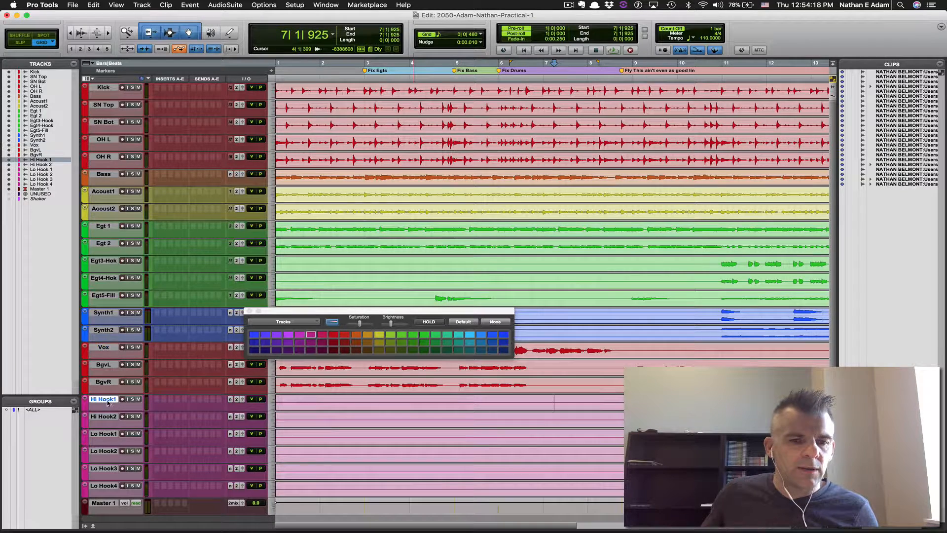
left_click(111, 487, "shift")
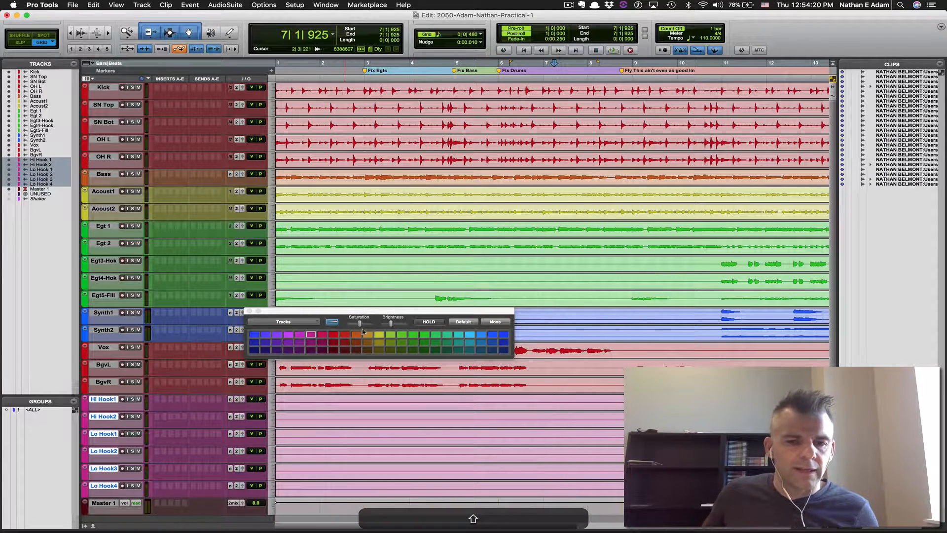
left_click(367, 334)
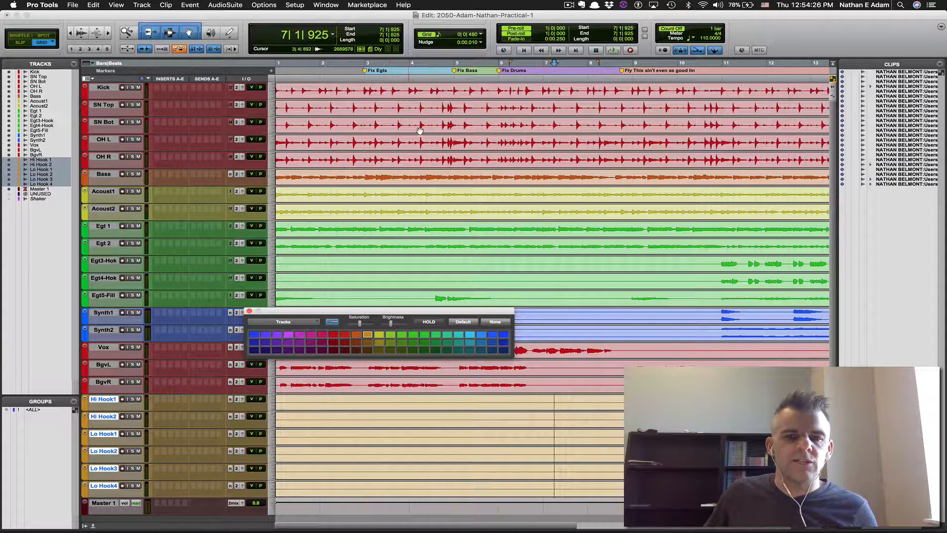
Set clip colour coding to Track Color in the Pro Tools preferences
left_click(43, 5)
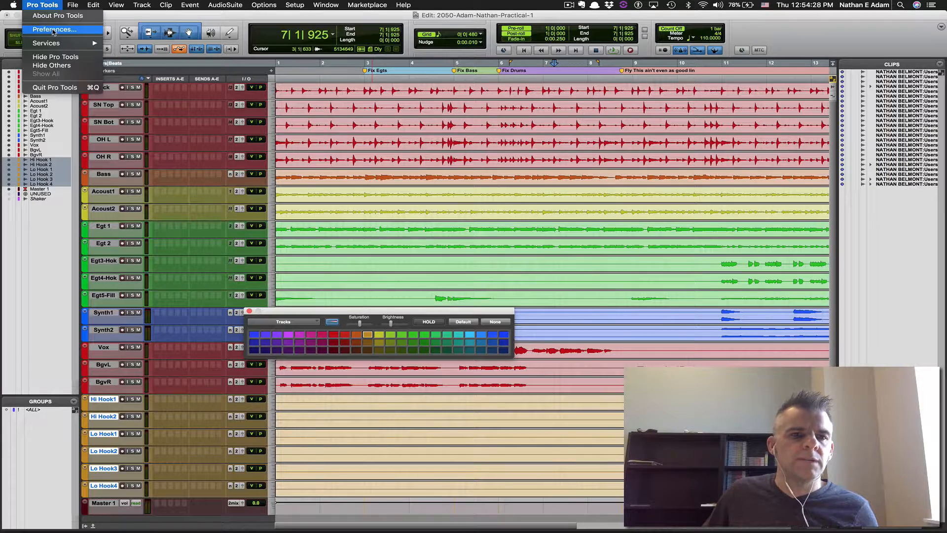
left_click(54, 30)
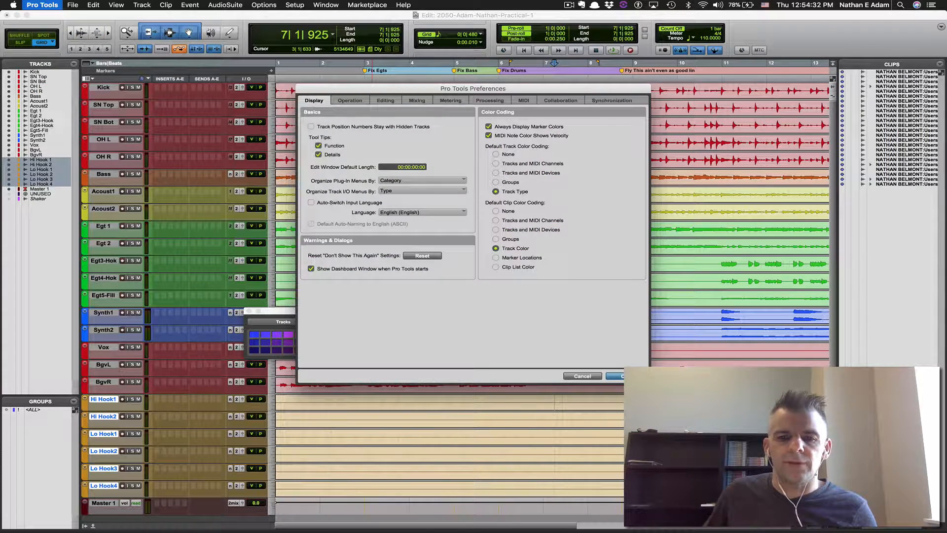
key("Return")
left_click(625, 374)
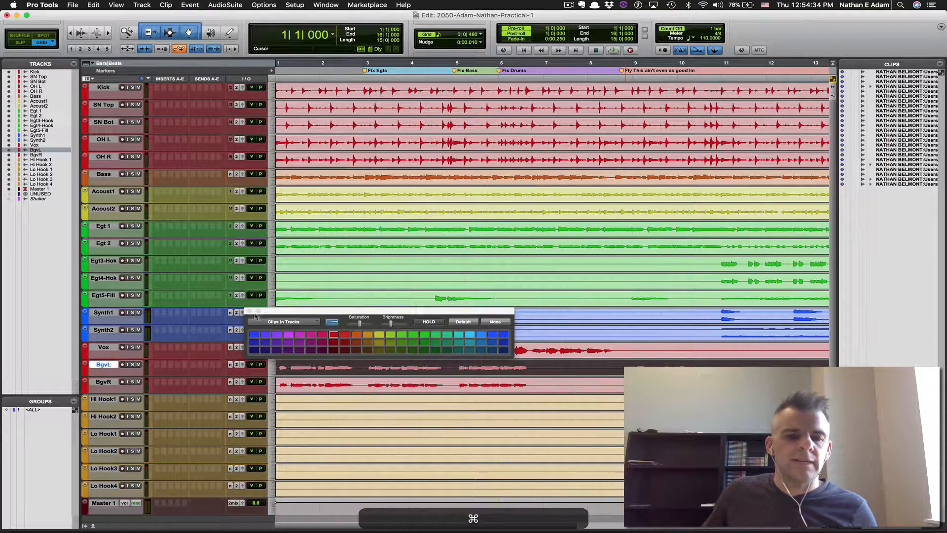
Close the colour palette, fit the whole session in view, and review the task list in Word
left_click(249, 312)
key("ctrl+alt+super+Up")
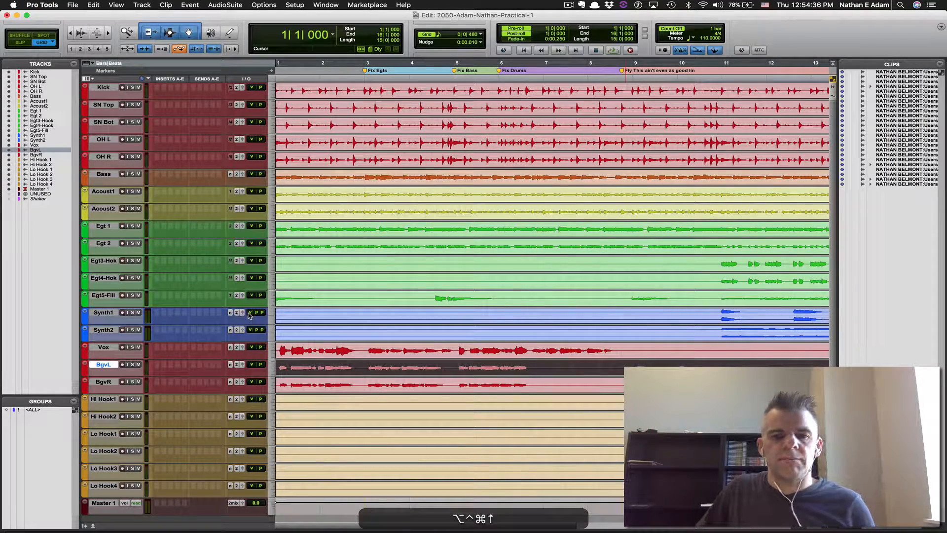
key("alt+a")
key("super+Tab")
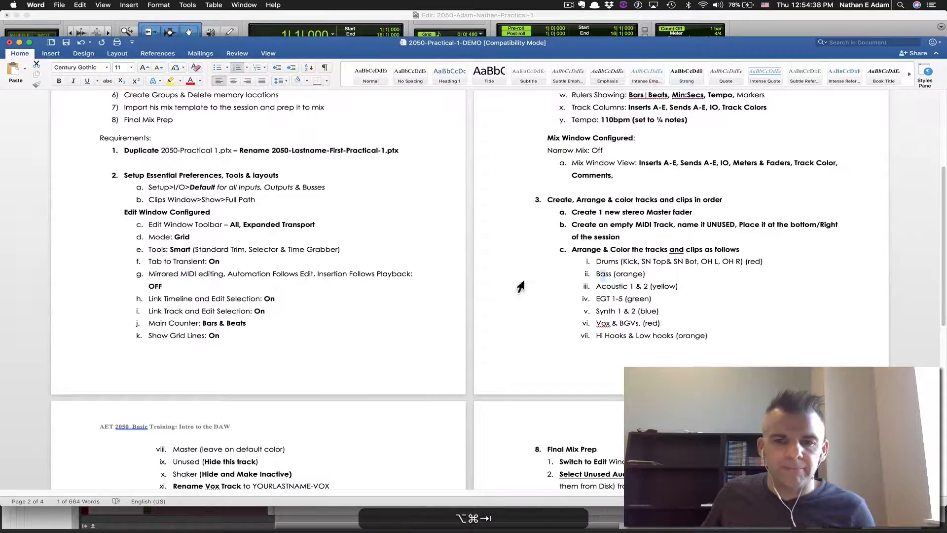
scroll(531, 279, "down", 5)
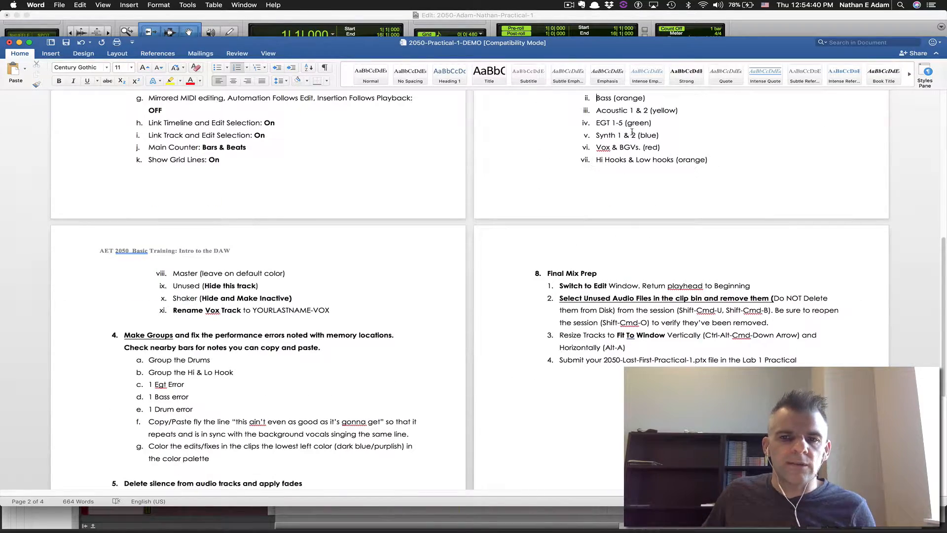
scroll(189, 270, "down", 4)
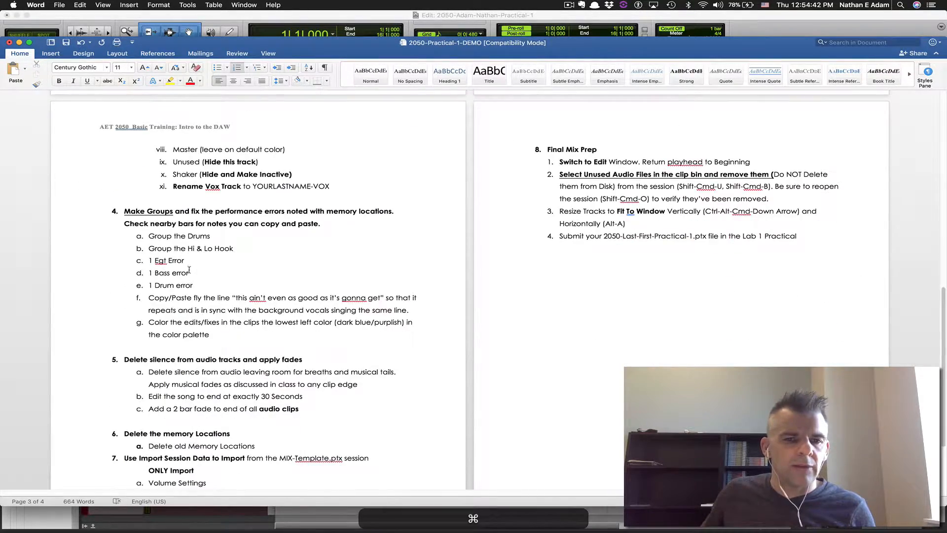
key("super+Tab")
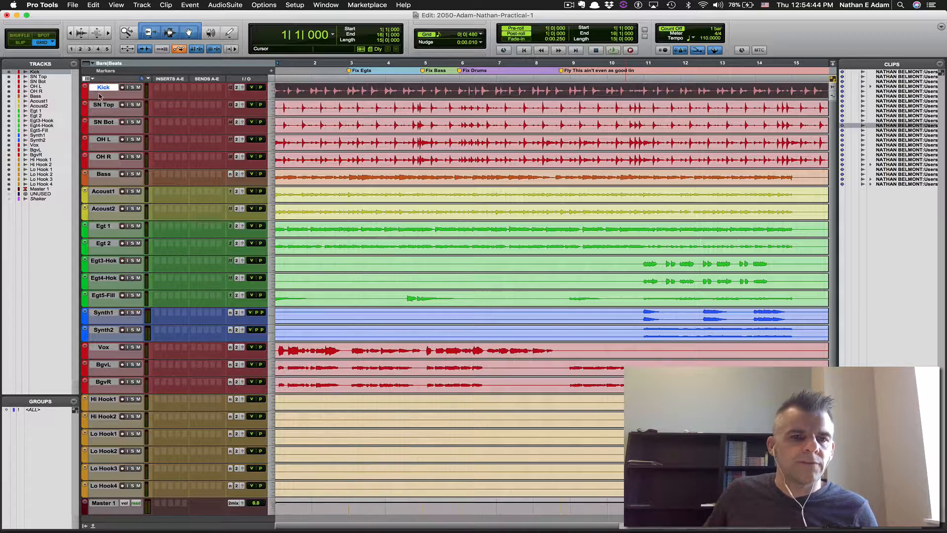
Group the five drum tracks Kick through OH R as DRUMS and save
key("shift")
left_click(107, 159, "shift")
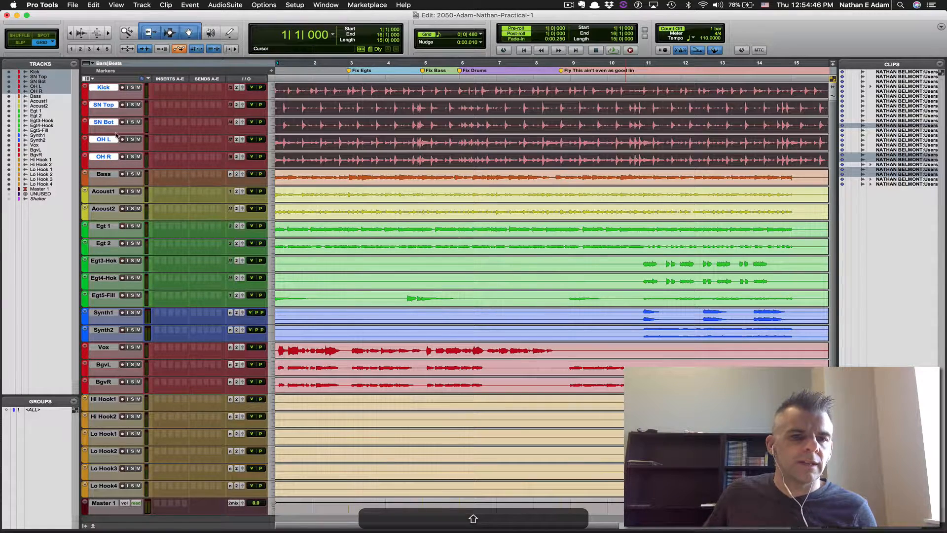
key("super+g")
type("DRUMS")
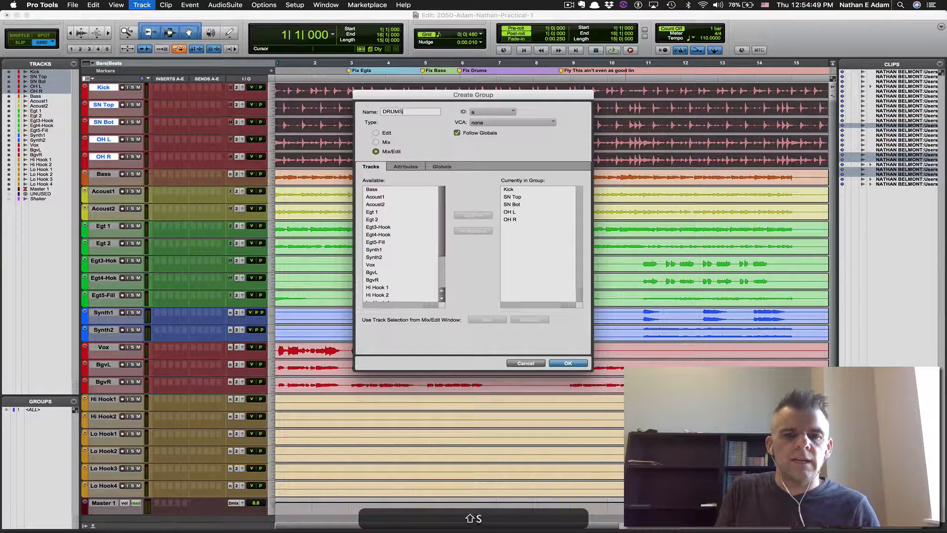
key("Return")
key("super+s")
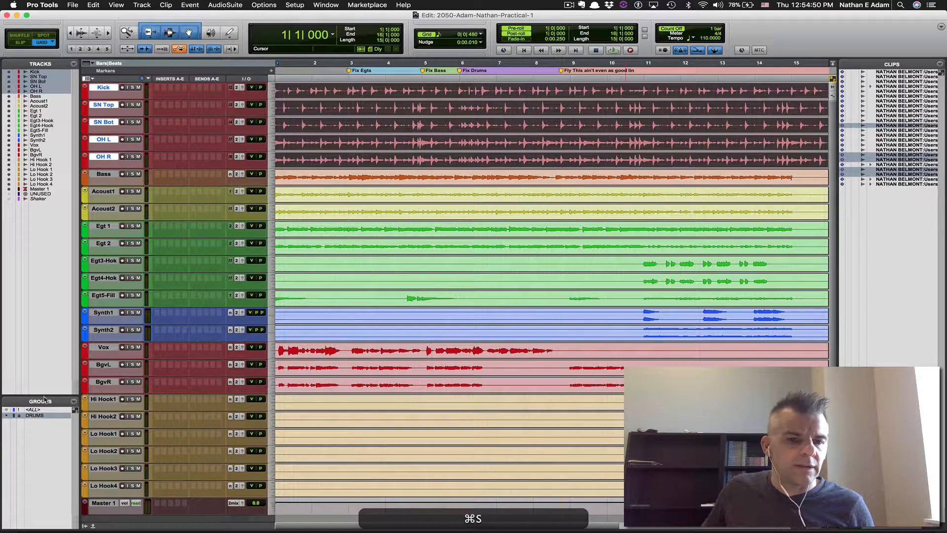
left_click(33, 416)
left_click(39, 417)
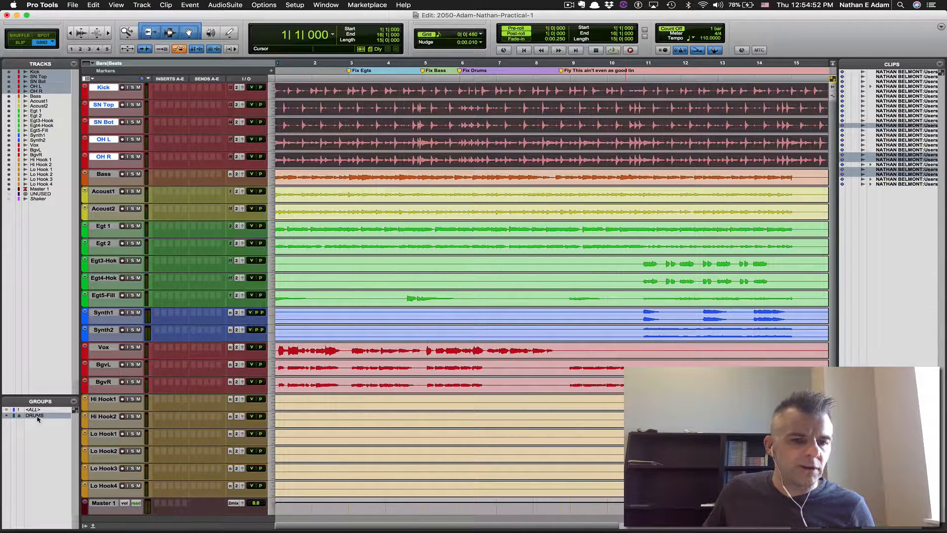
Group the six tracks Hi Hook1 through Lo Hook4 as Hook and save
left_click(103, 400)
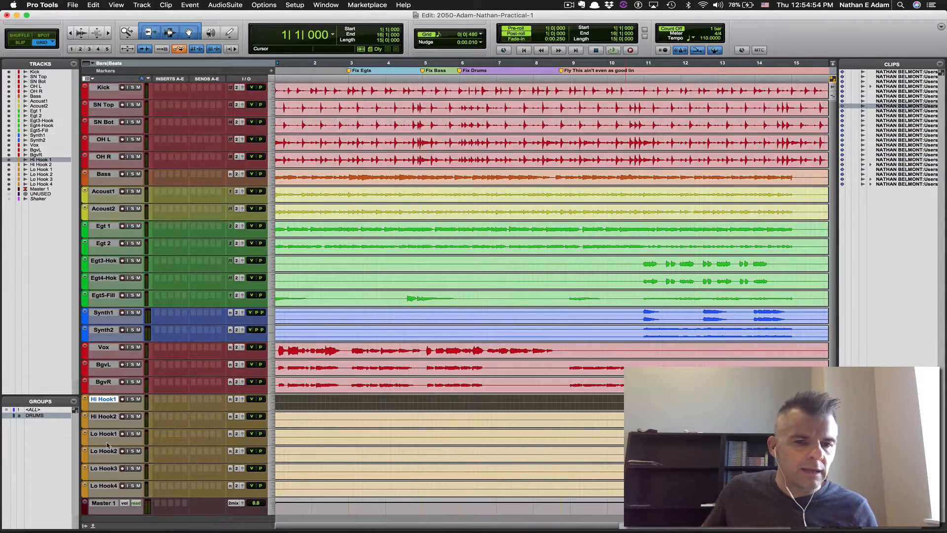
left_click(104, 487, "shift")
key("super+shift+g")
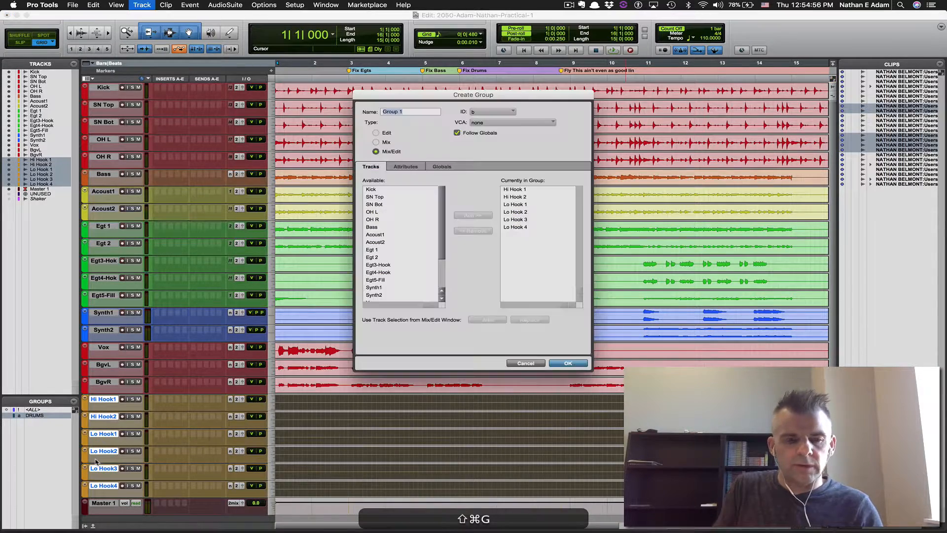
type("Hook")
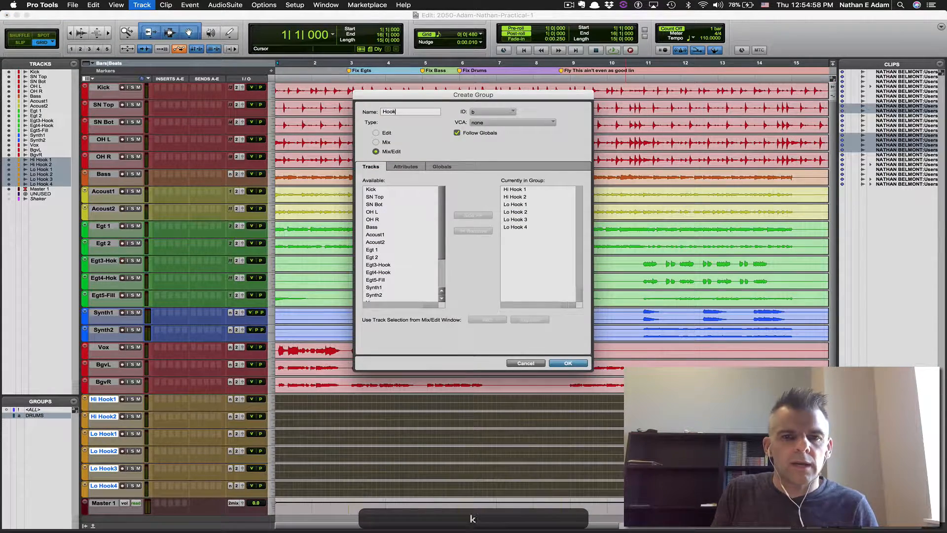
key("Return")
key("super+s")
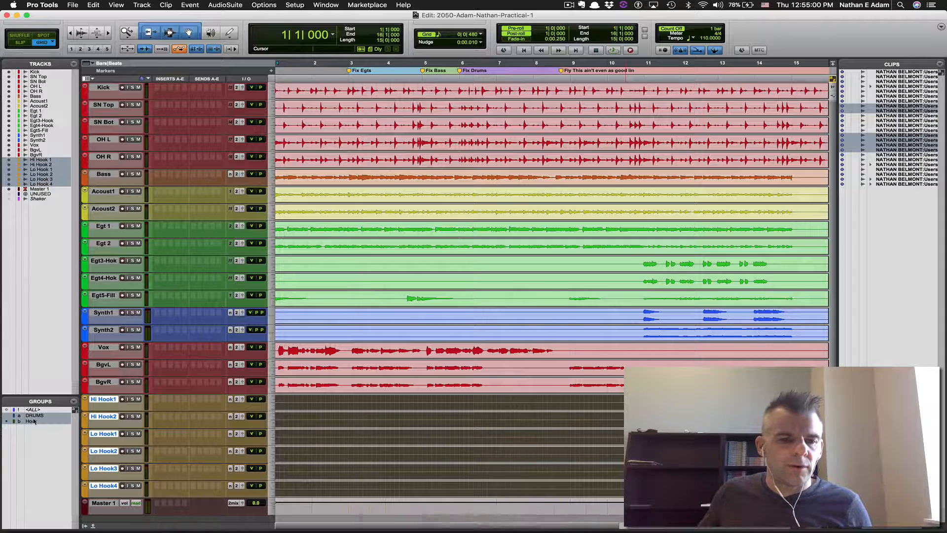
left_click_drag(298, 399, 416, 400)
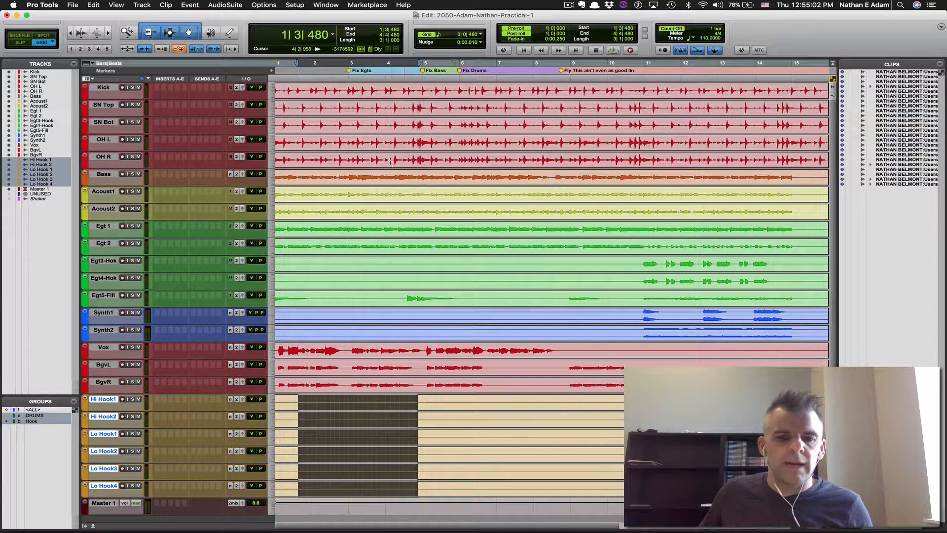
key("super+Tab")
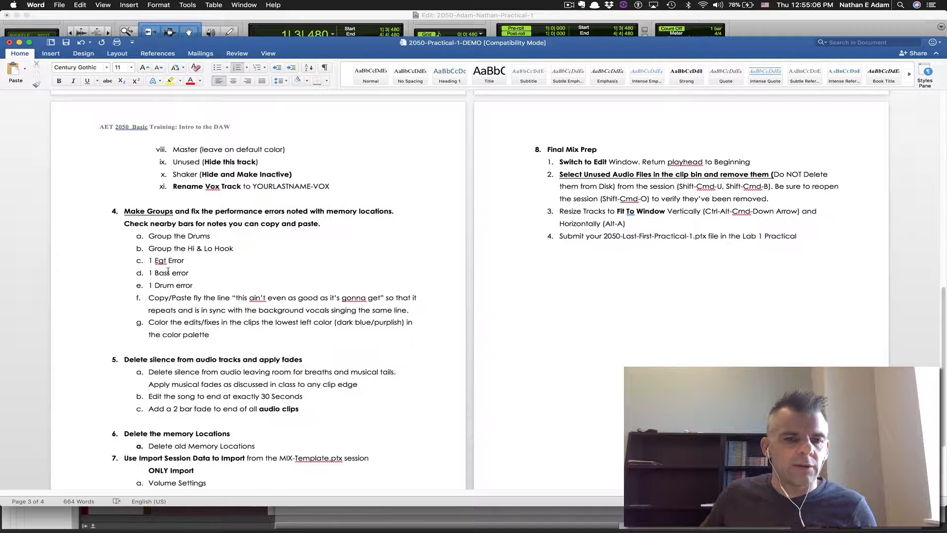
key("super+Tab")
key("alt+ctrl+super+Down")
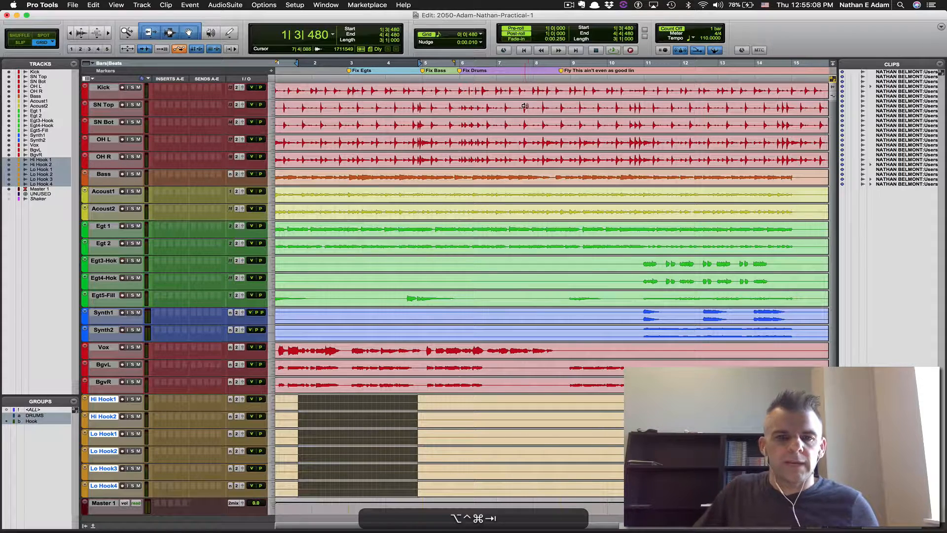
key("alt+ctrl+super+a")
left_click(345, 92)
key("super+s")
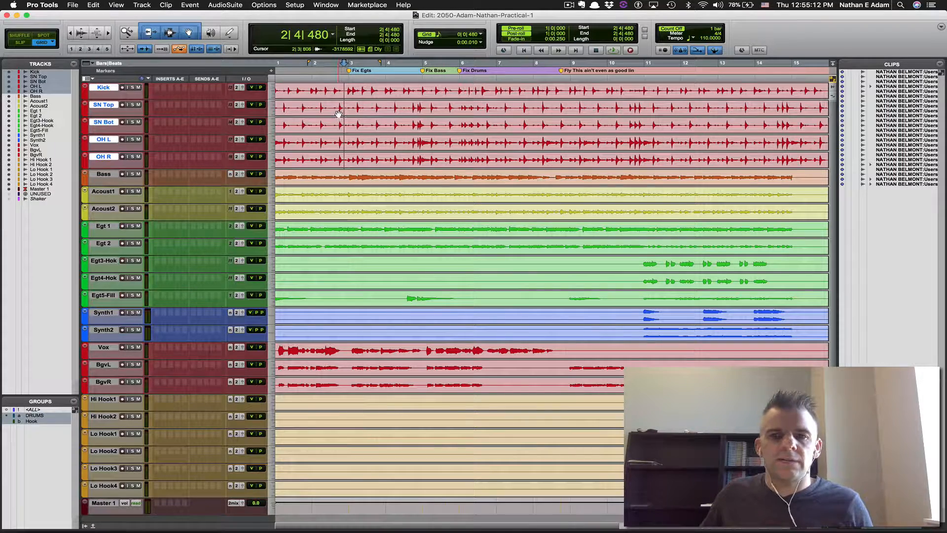
key("space")
key("space")
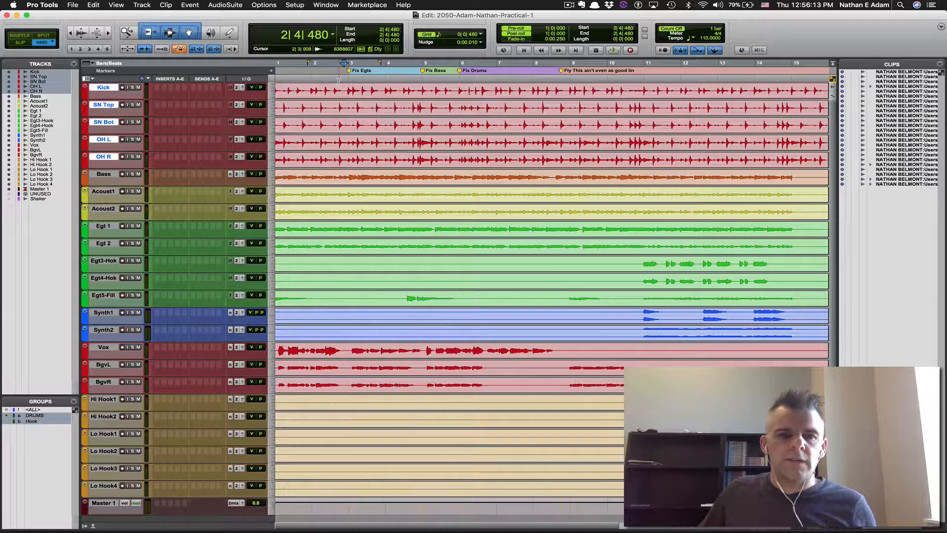
key("super+Tab")
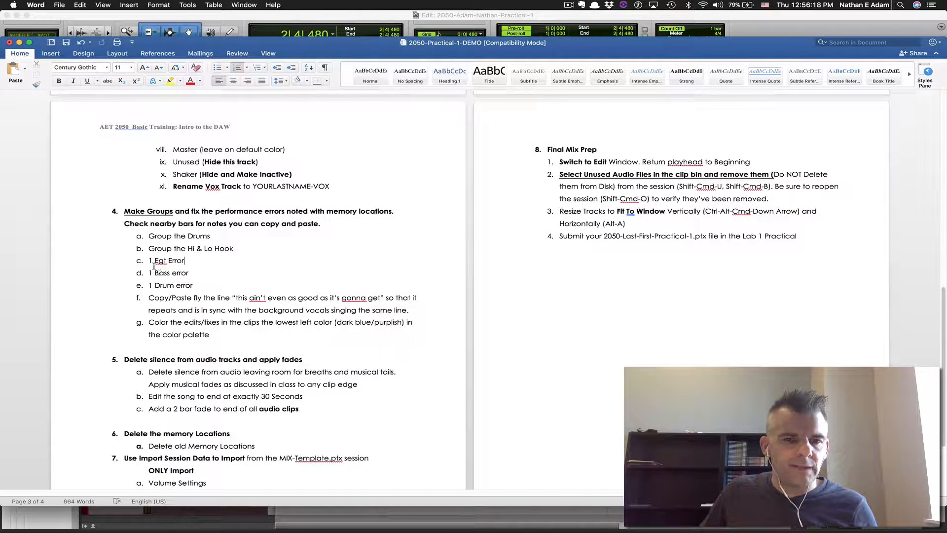
key("super+Tab")
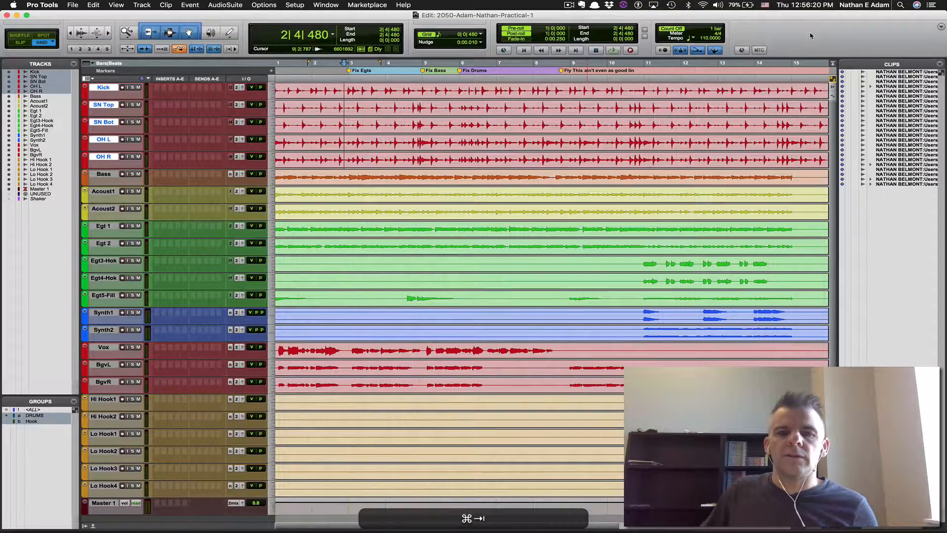
Zoom in to bars 1–8, play the passage, and shrink the tracks so all fit
key("ctrl+alt+Down")
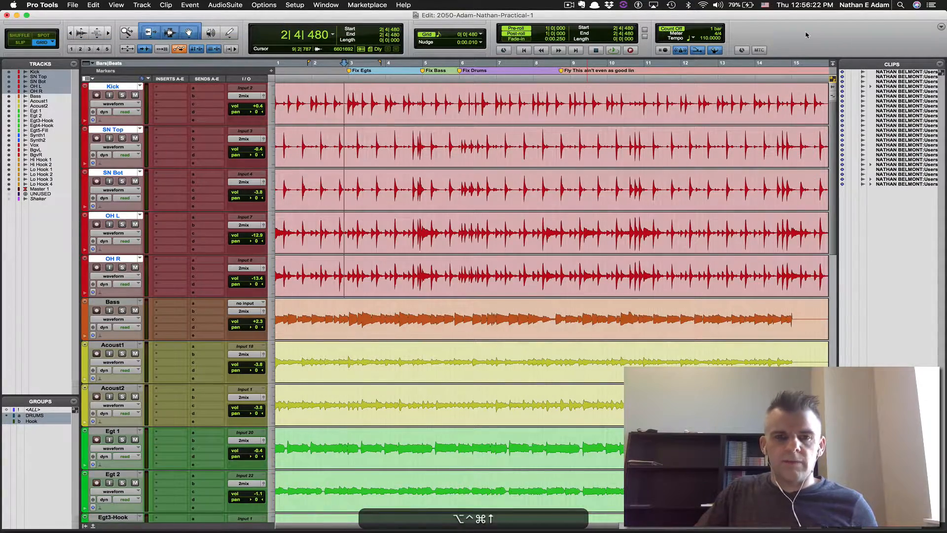
key("super+bracketright")
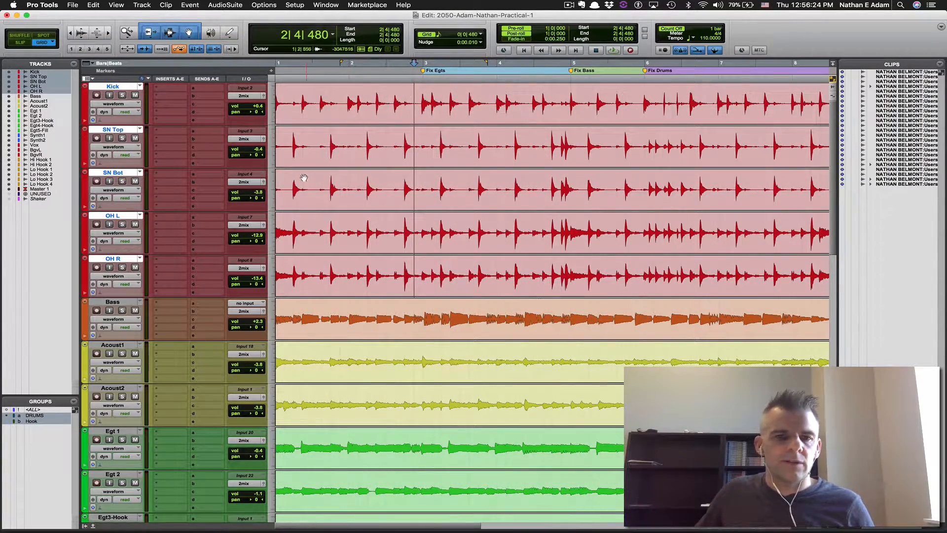
key("space")
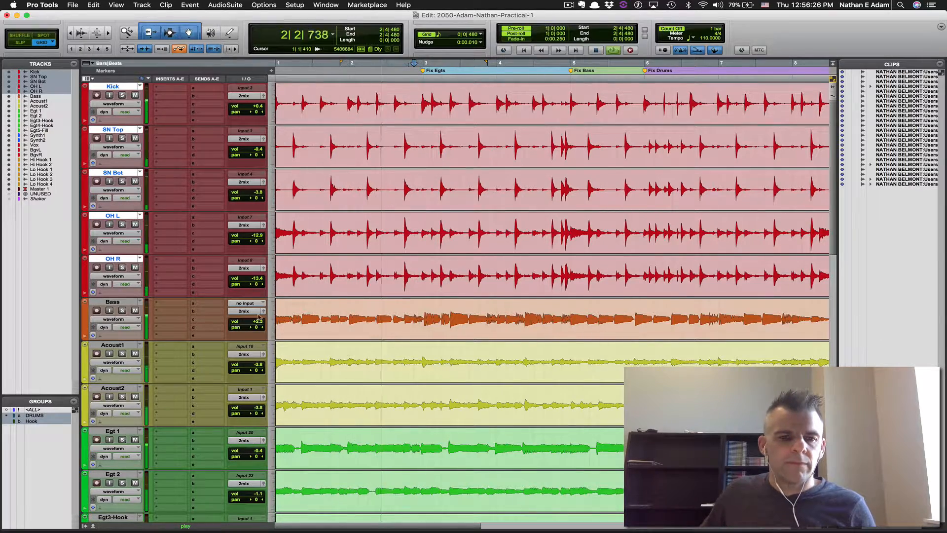
scroll(129, 448, "down", 5)
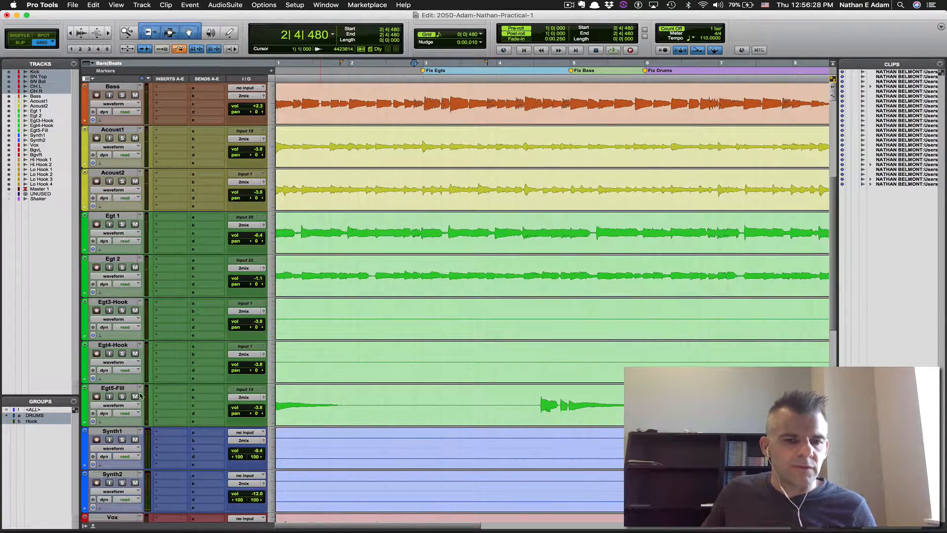
key("alt+super+bracketleft")
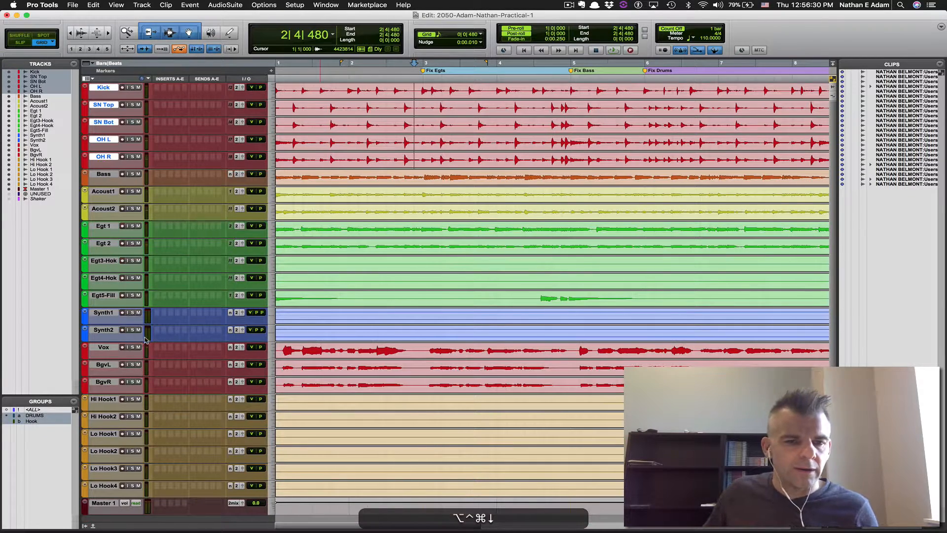
key("space")
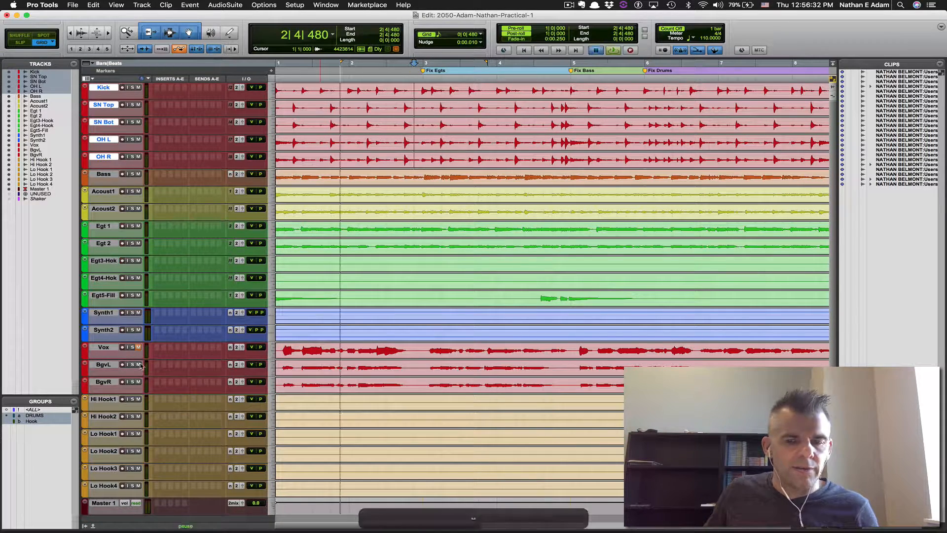
key("space")
left_click(137, 365)
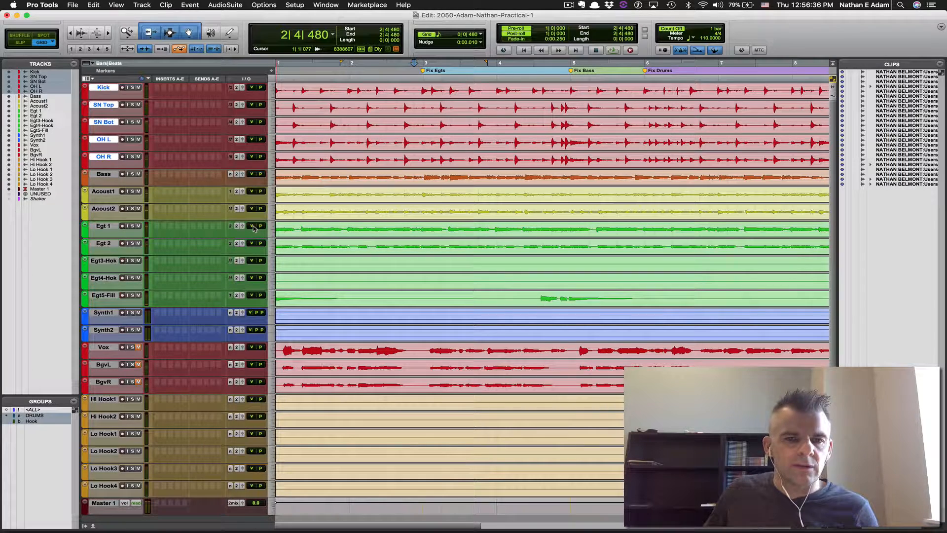
left_click_drag(252, 226, 250, 239)
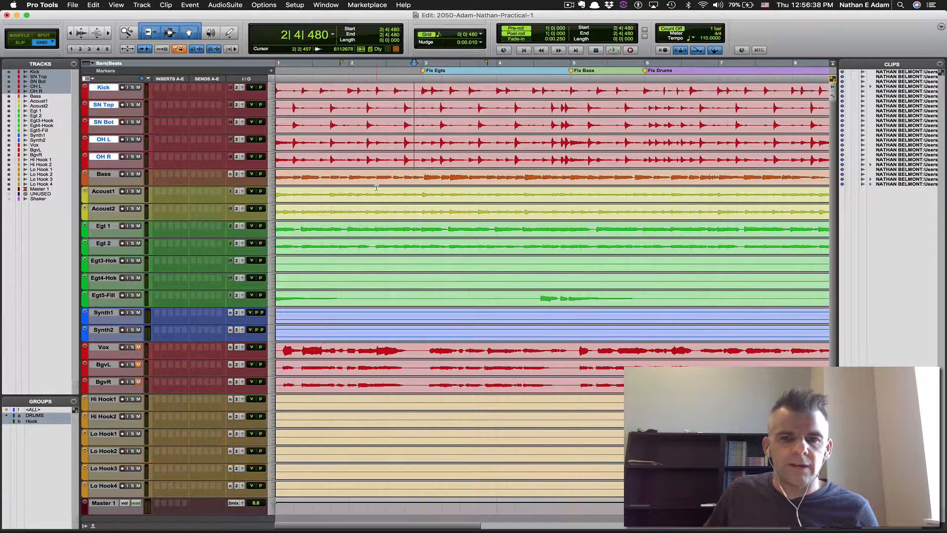
key("space")
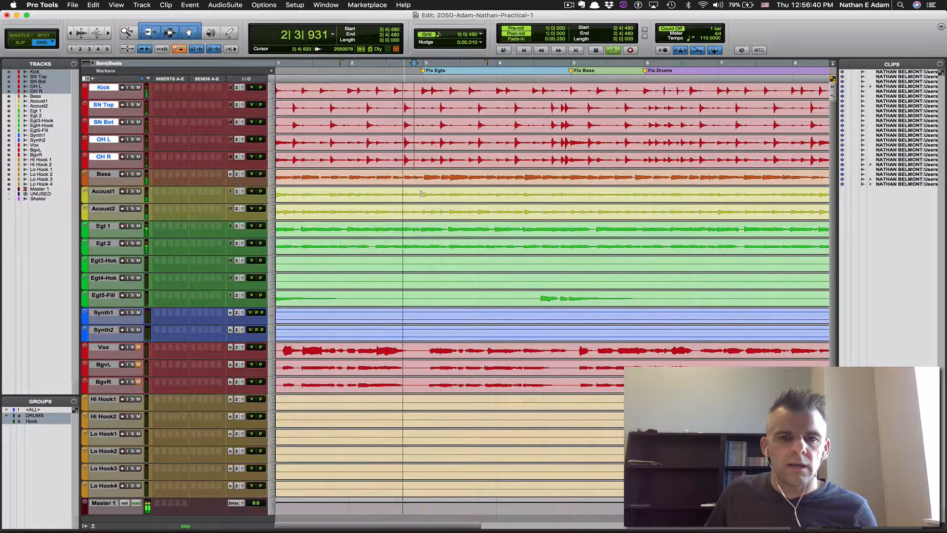
key("space")
left_click(132, 226)
key("space")
left_click(132, 244)
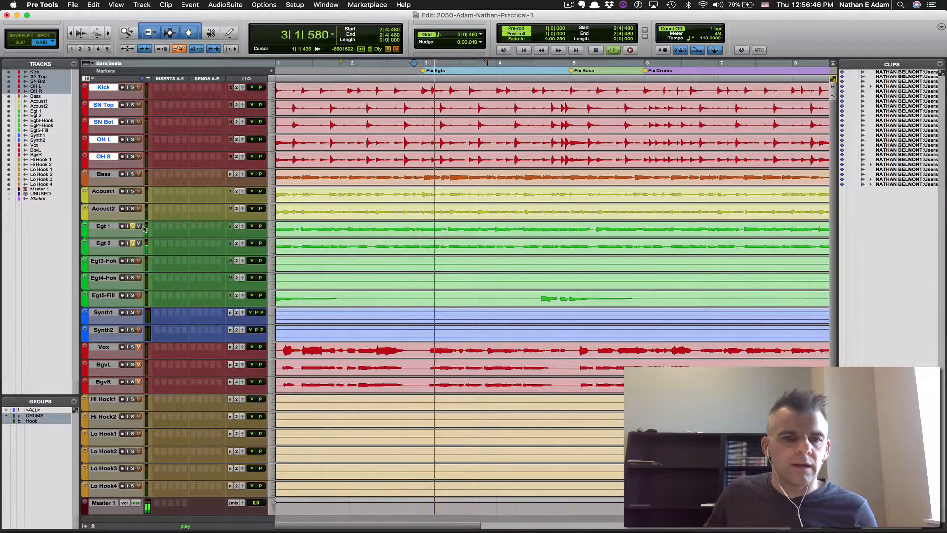
key("space")
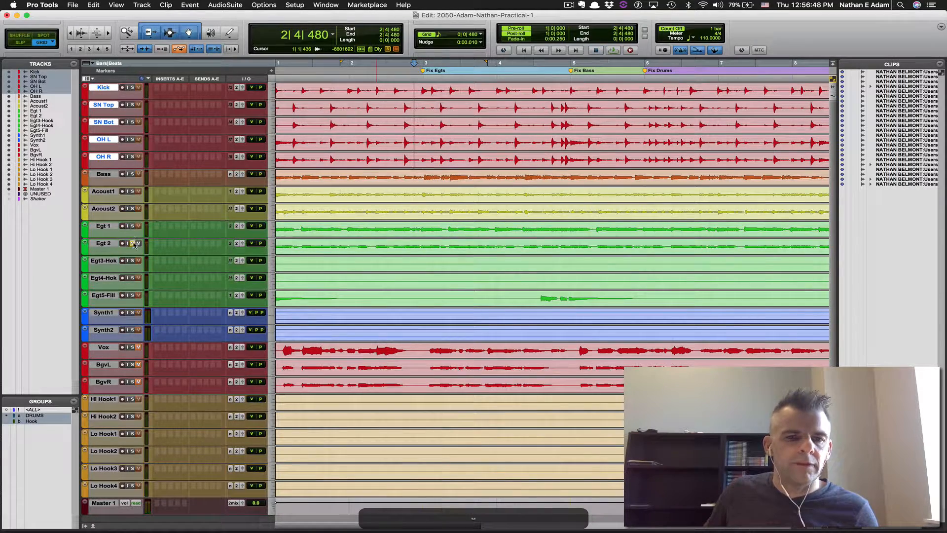
key("super+bracketleft")
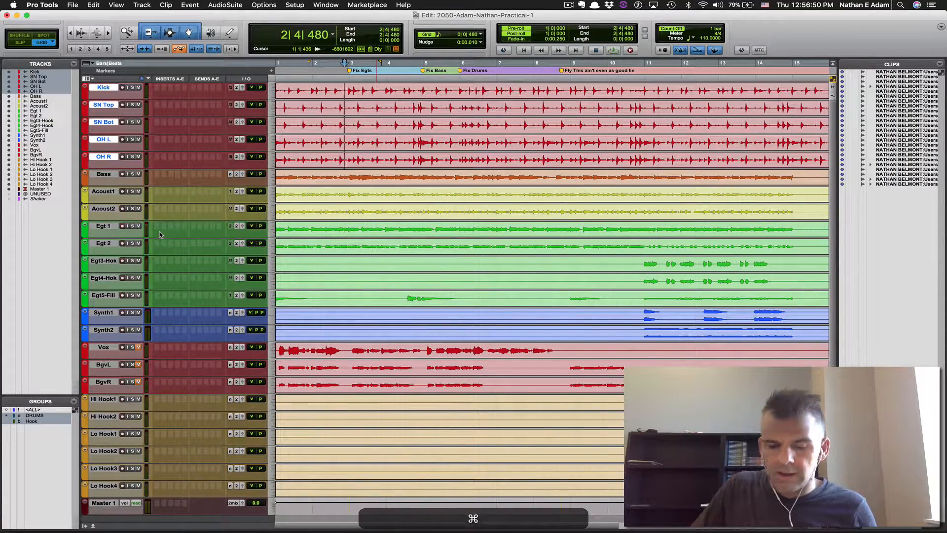
key("Return")
key("space")
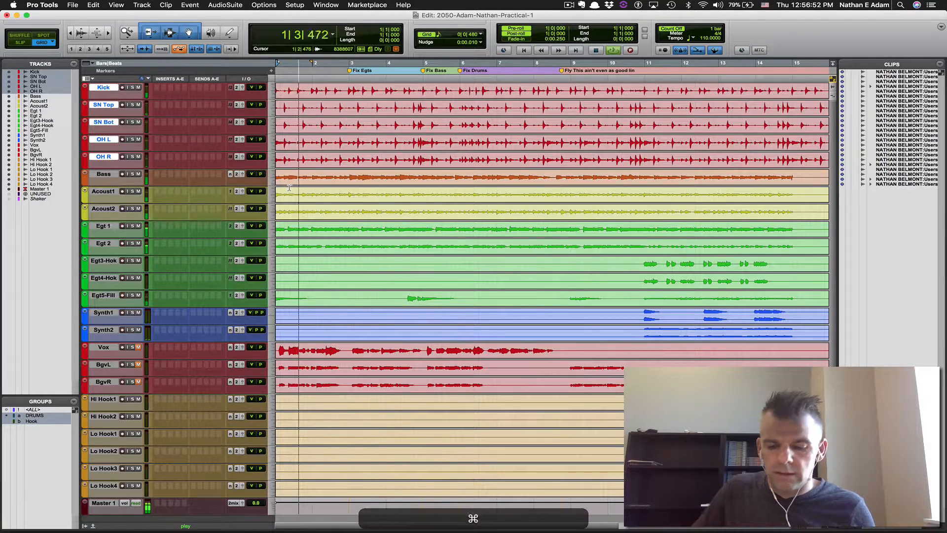
key("super+bracketright")
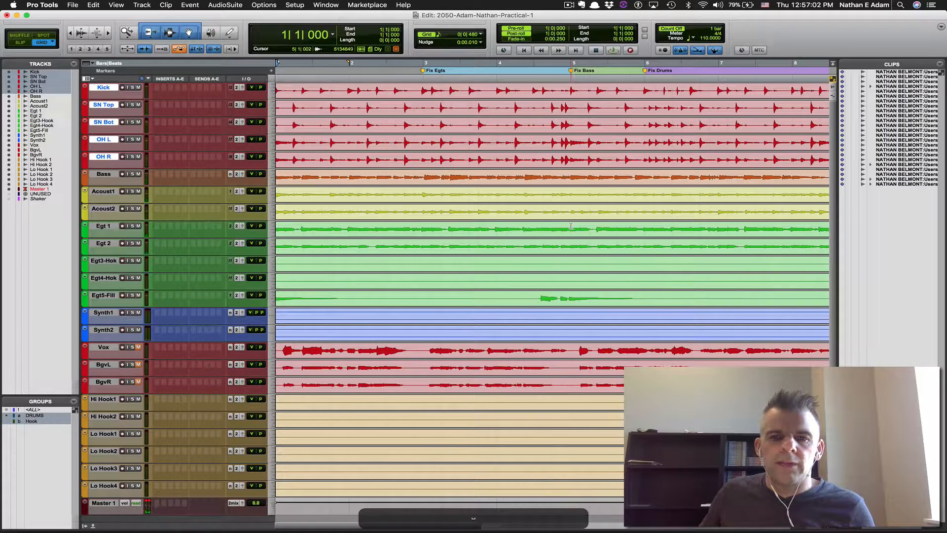
Copy bar 5 on Egt 1 and Egt 2 and paste it over bar 3
left_click_drag(570, 226, 639, 254)
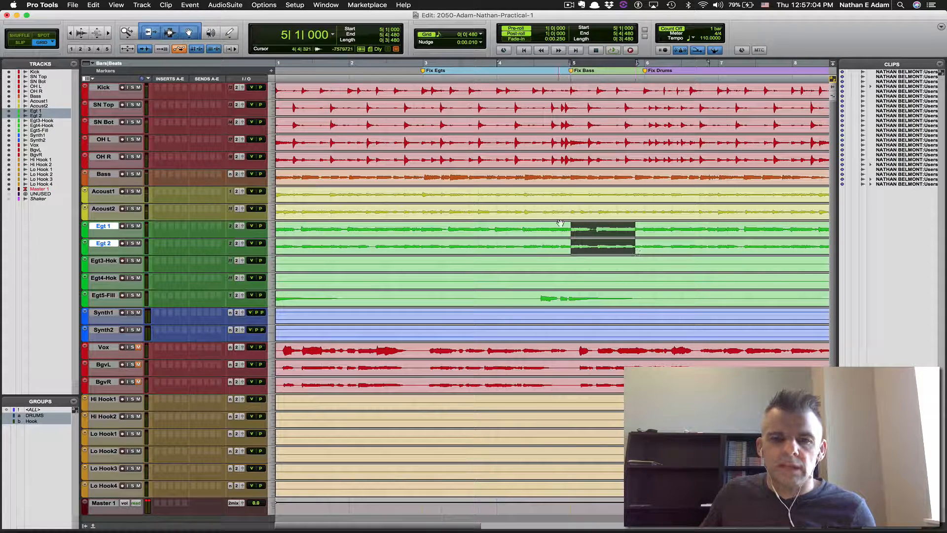
left_click_drag(571, 224, 645, 249)
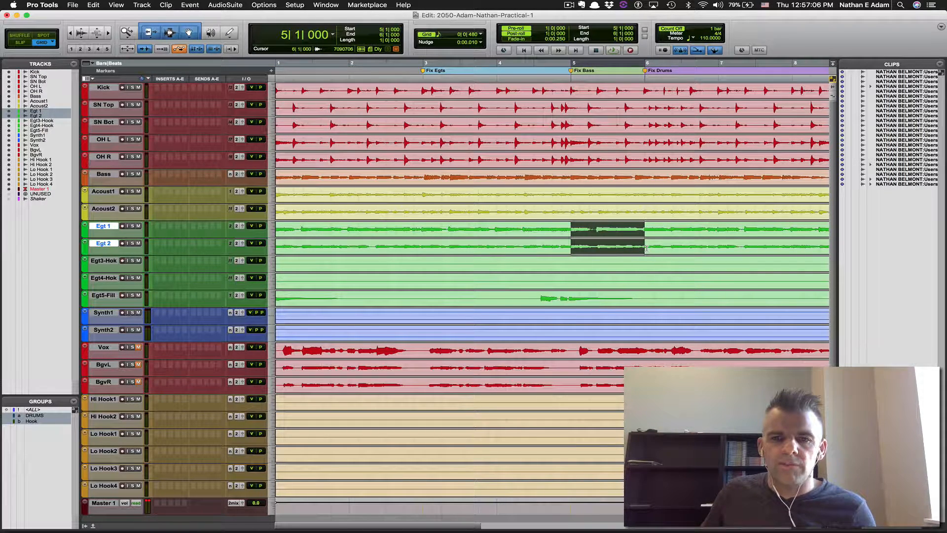
key("super+c")
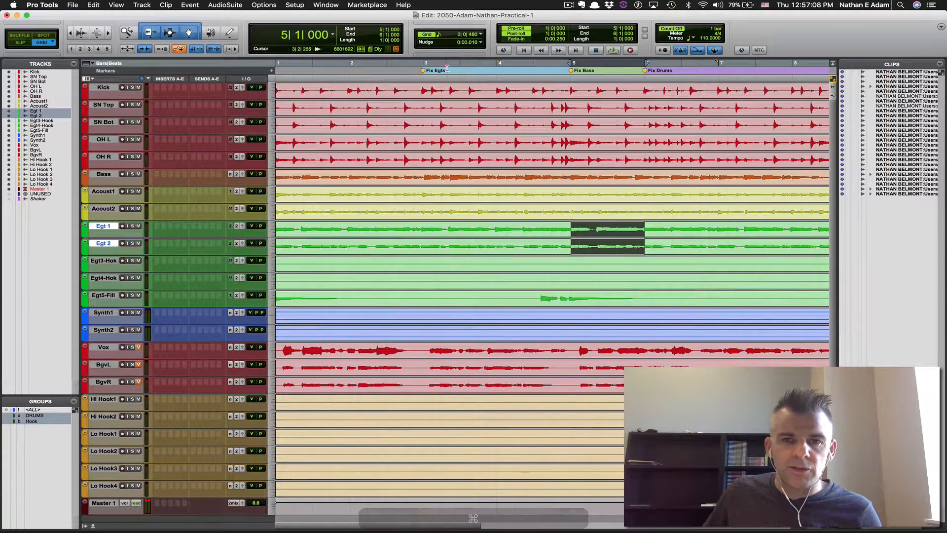
key("KP_Multiply")
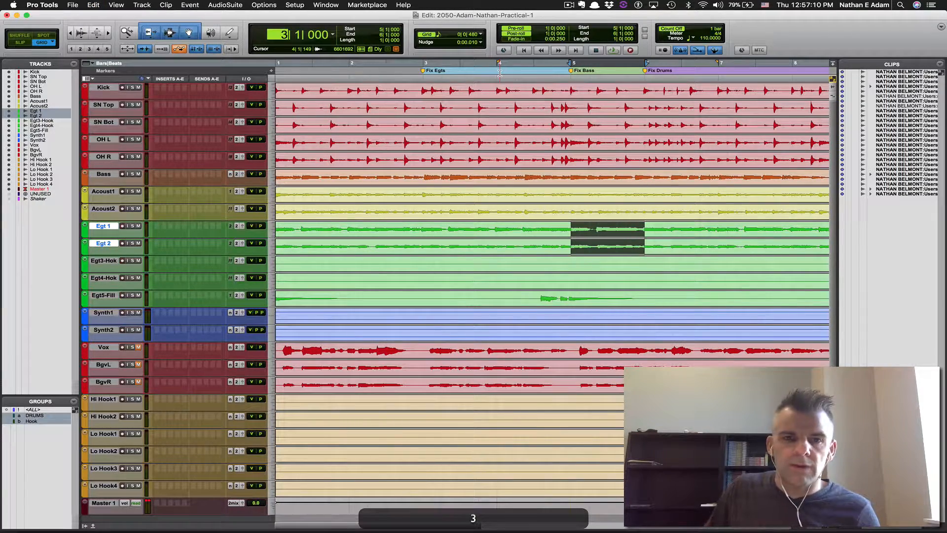
key("KP_Enter")
key("super+v")
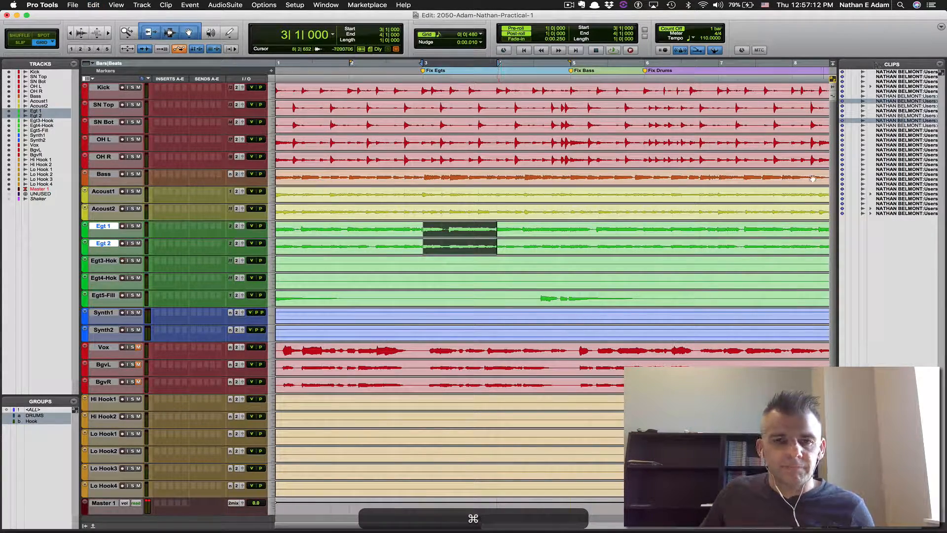
Zoom in, audition the pasted guitar bar, and make all tracks taller
key("super+bracketright")
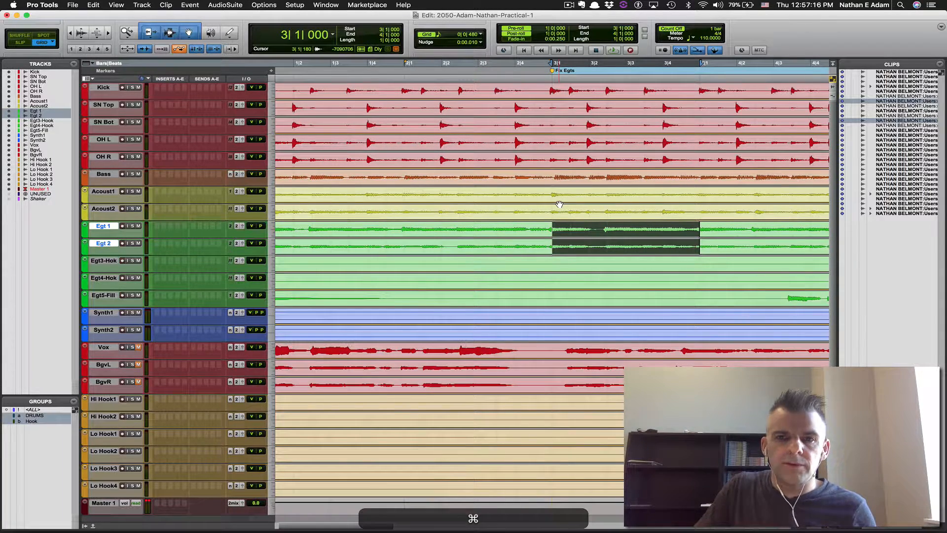
key("space")
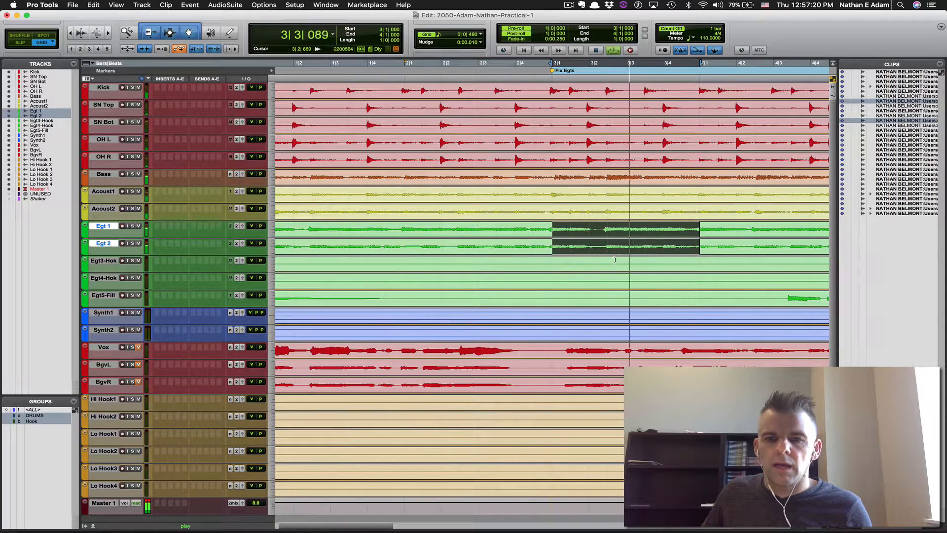
key("space")
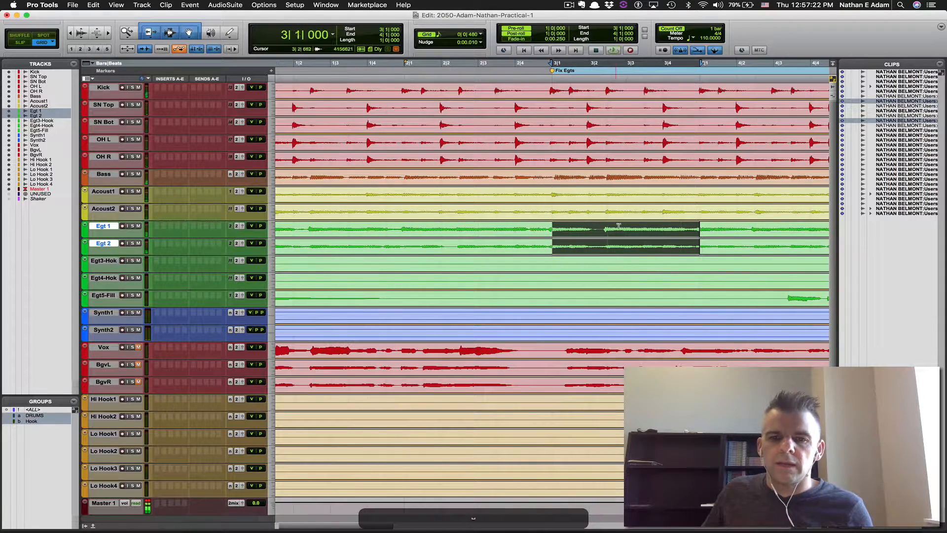
left_click(619, 227)
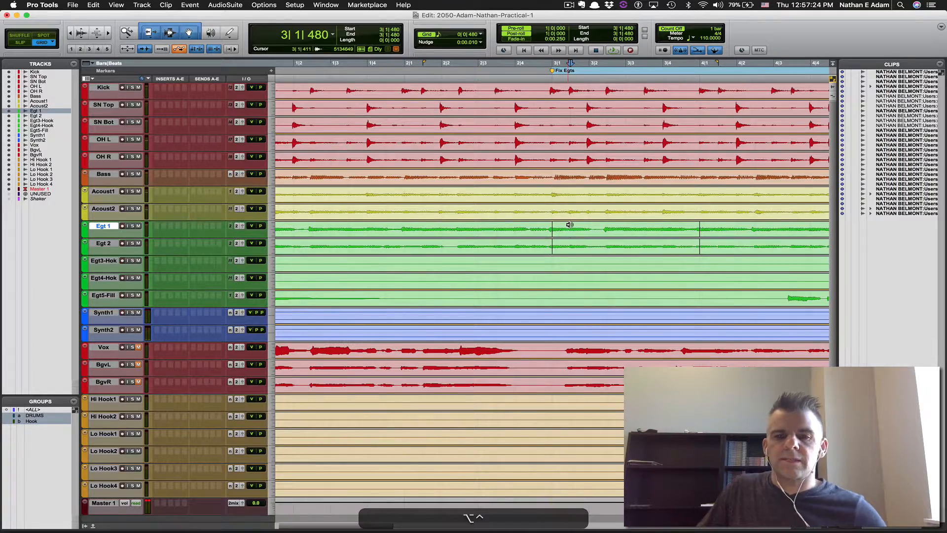
key("ctrl+alt+Up")
key("ctrl+alt+Up")
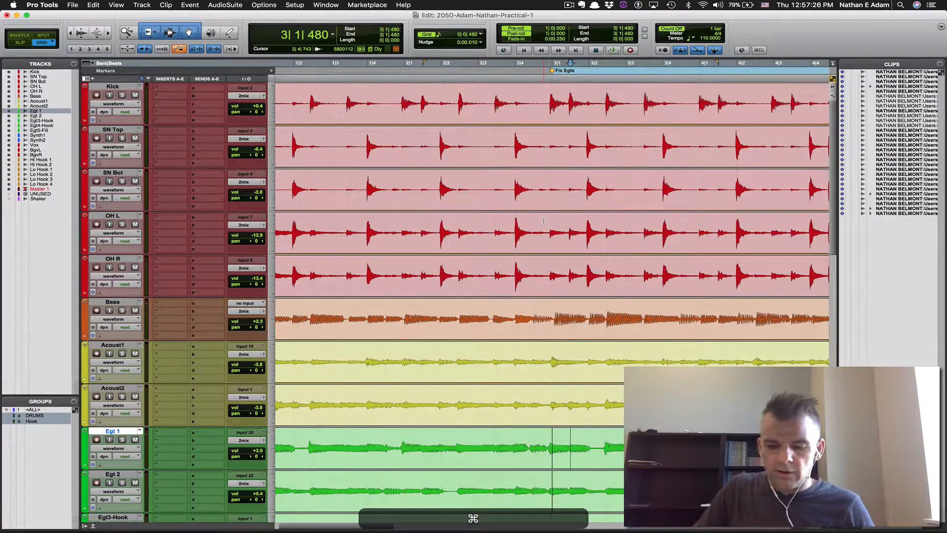
Align the pasted clip starts on Egt 1 and Egt 2, crossfade the first edit, and audition it
key("super+bracketright")
key("super+bracketright")
scroll(532, 285, "down", 5)
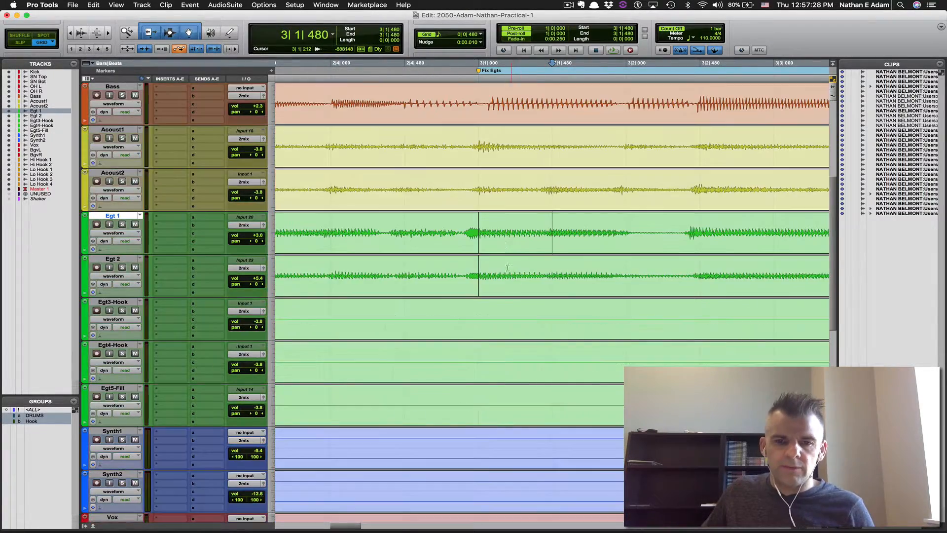
left_click_drag(481, 228, 471, 244)
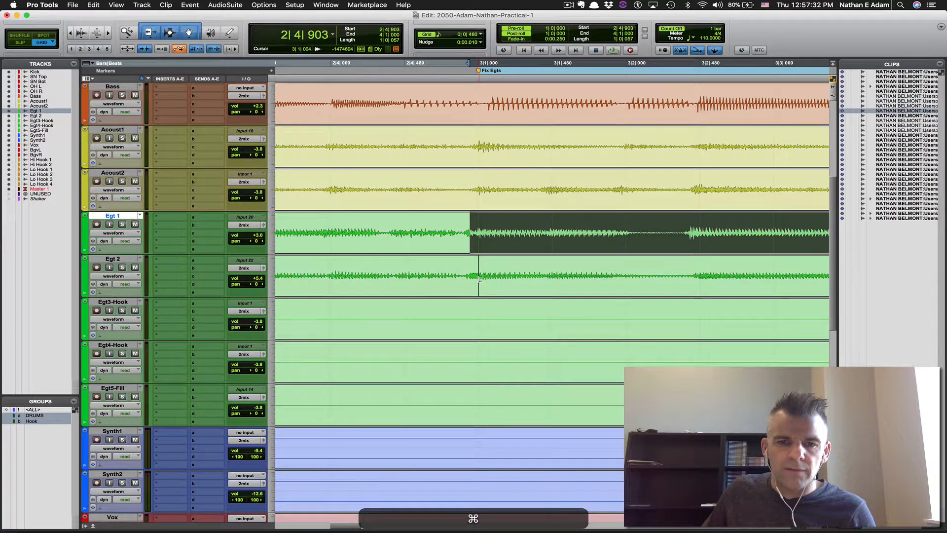
left_click_drag(480, 278, 457, 292)
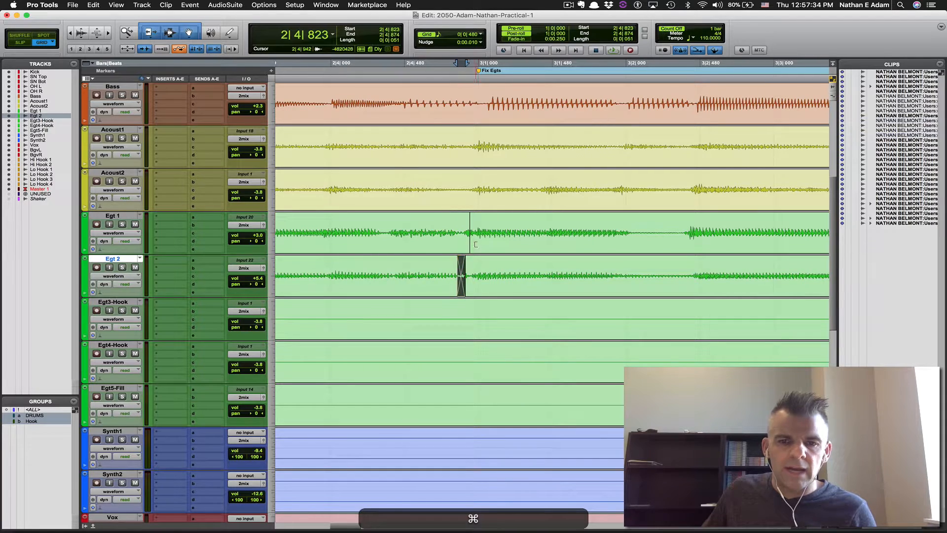
left_click_drag(471, 248, 465, 248)
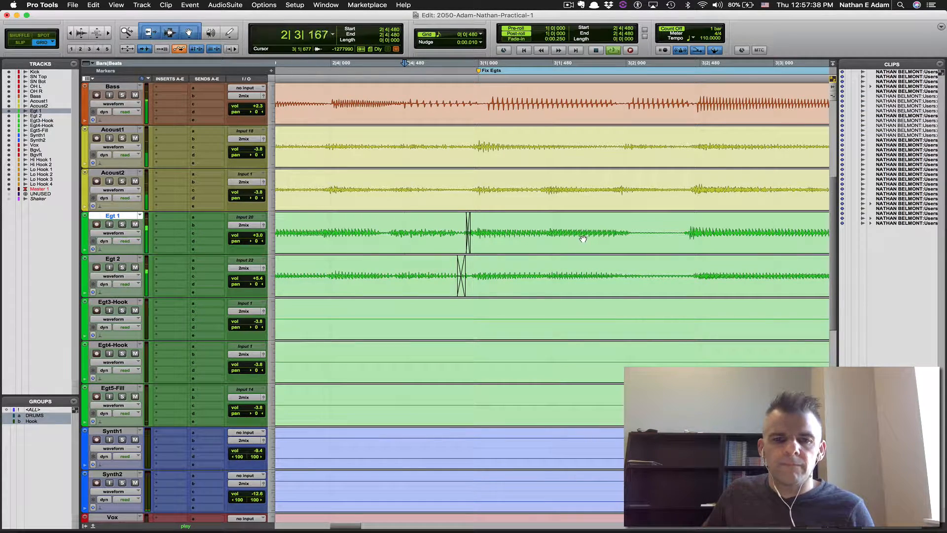
key("super+space")
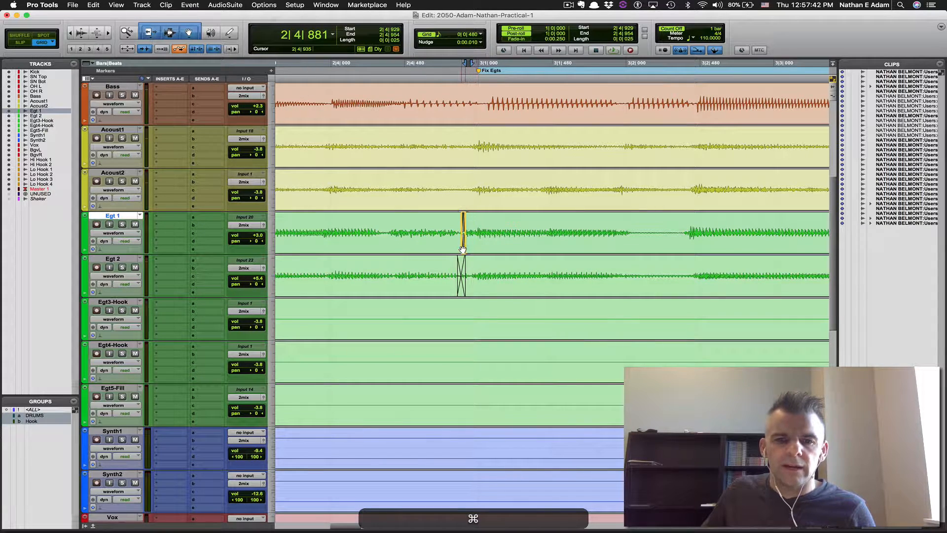
left_click(484, 223)
key("space")
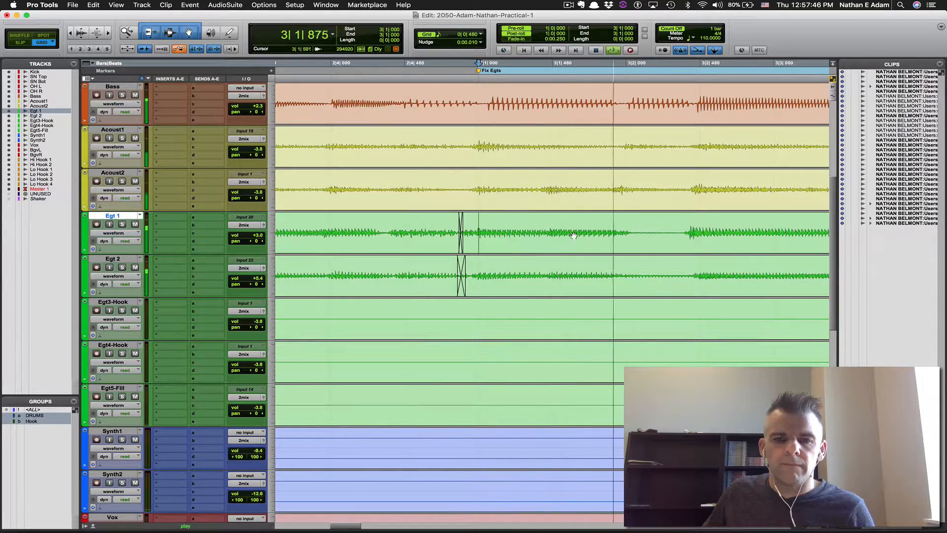
key("space")
Trim and crossfade the second edit point on Egt 1 and Egt 2, then play it back
scroll(568, 235, "right", 15)
scroll(560, 236, "left", 4)
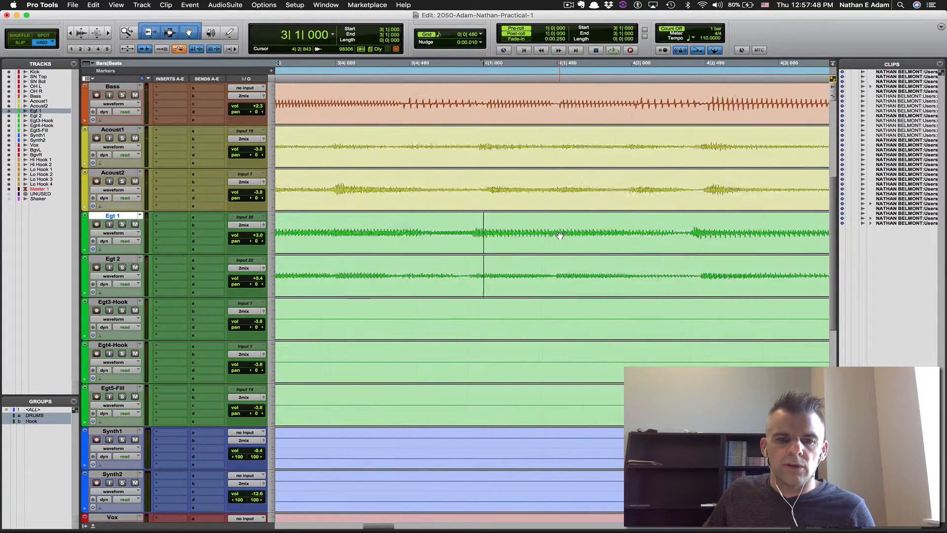
scroll(560, 235, "left", 4)
left_click(625, 232, "super")
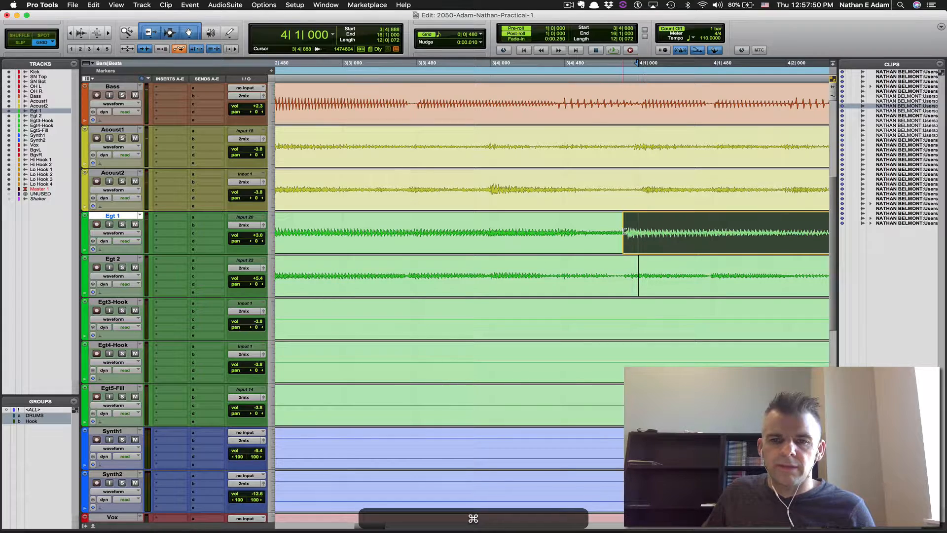
left_click(628, 275, "super")
left_click_drag(631, 241, 620, 250)
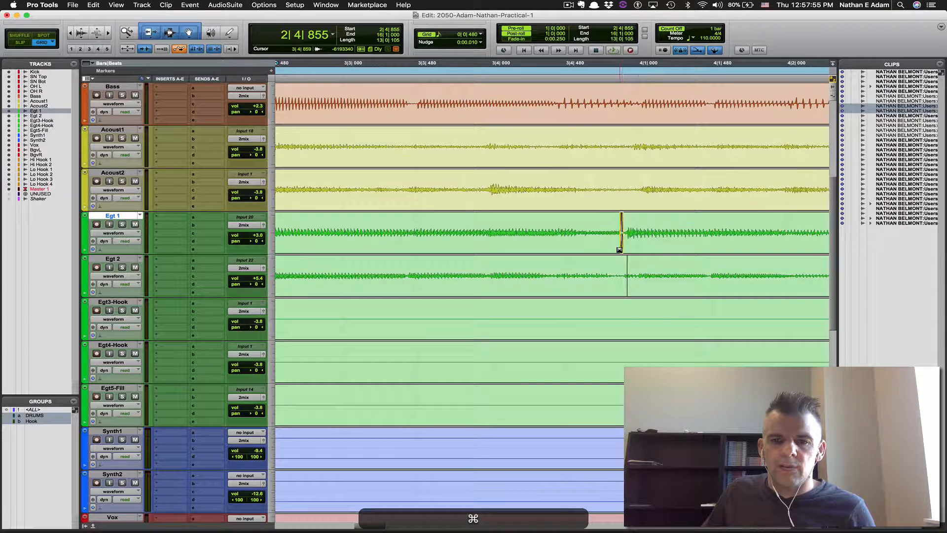
left_click(624, 278)
left_click_drag(616, 298, 610, 295)
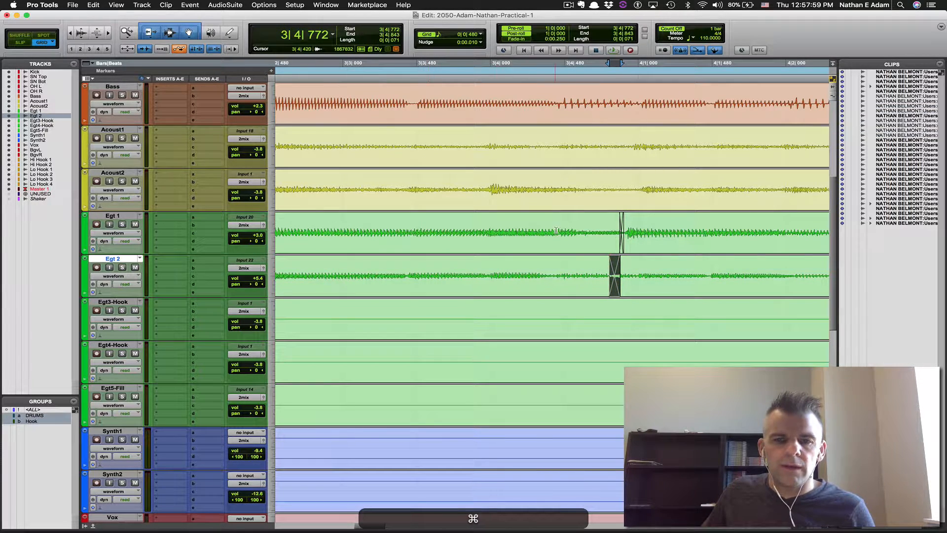
left_click(562, 235)
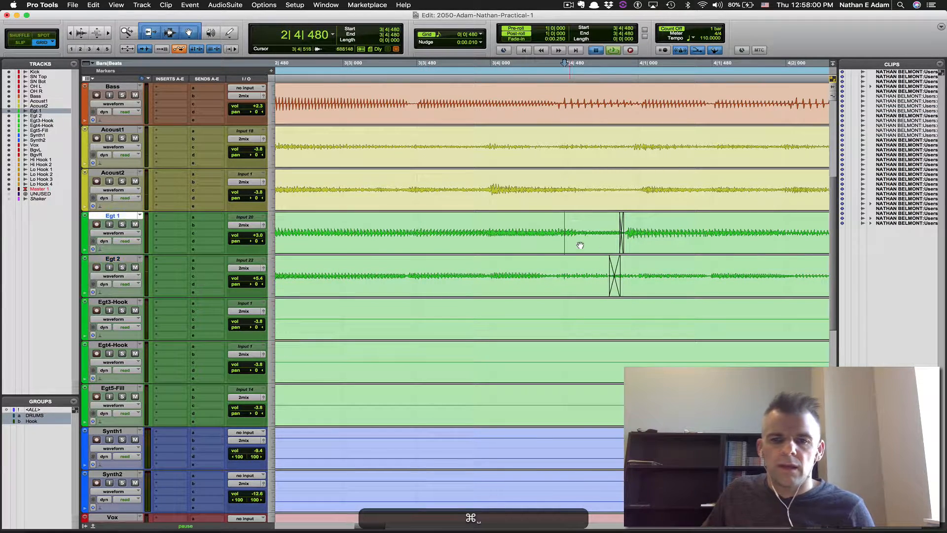
key("space")
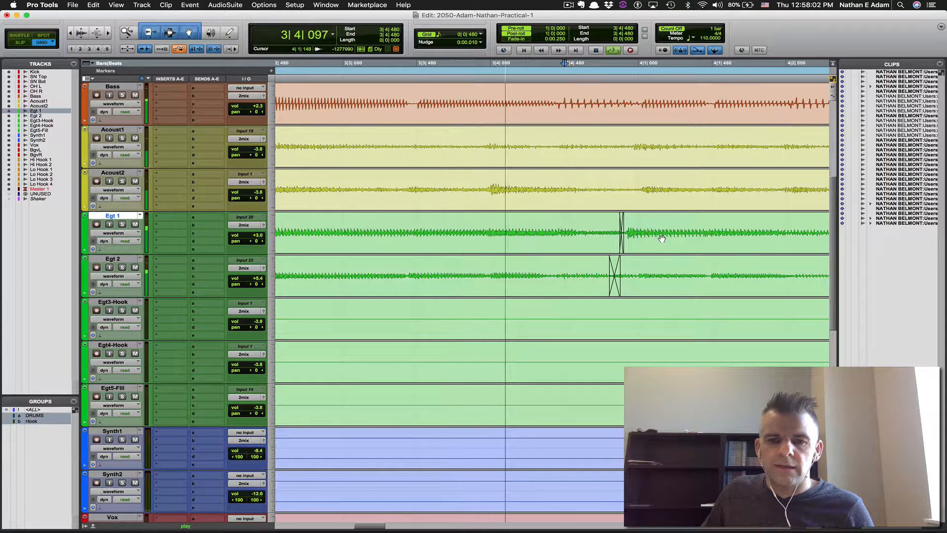
key("super+space")
Shift Egt 2's crossfade later, audition from bar 4, and zoom out to view the fix
left_click_drag(617, 293, 691, 283)
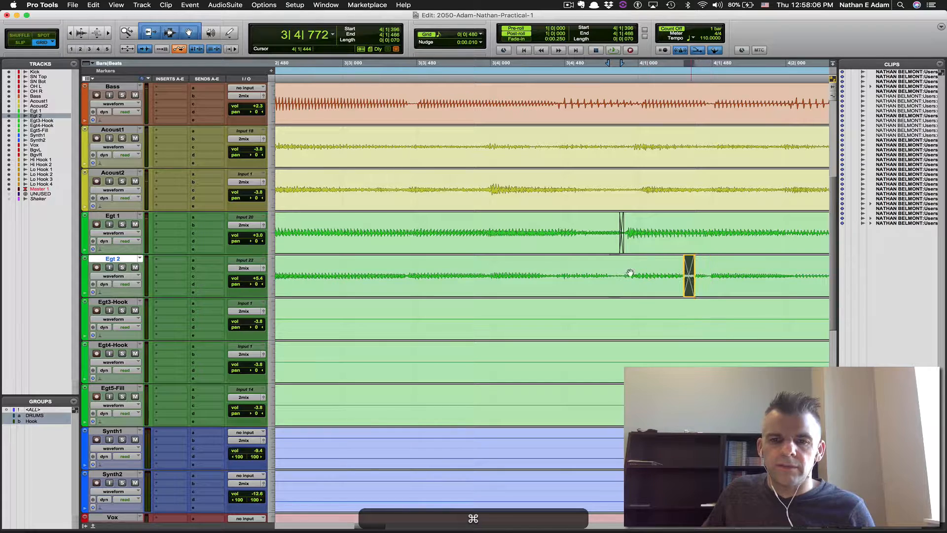
left_click(624, 267)
key("space")
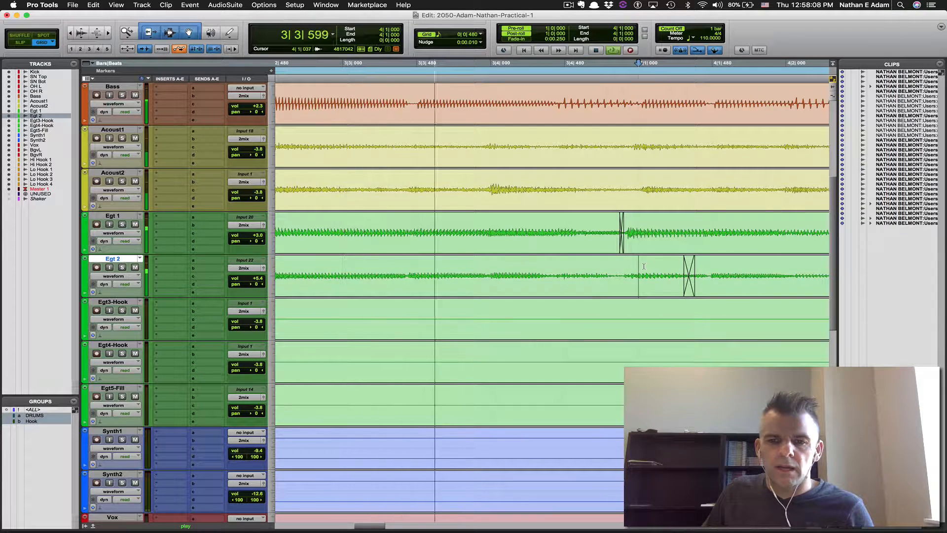
key("super+bracketleft")
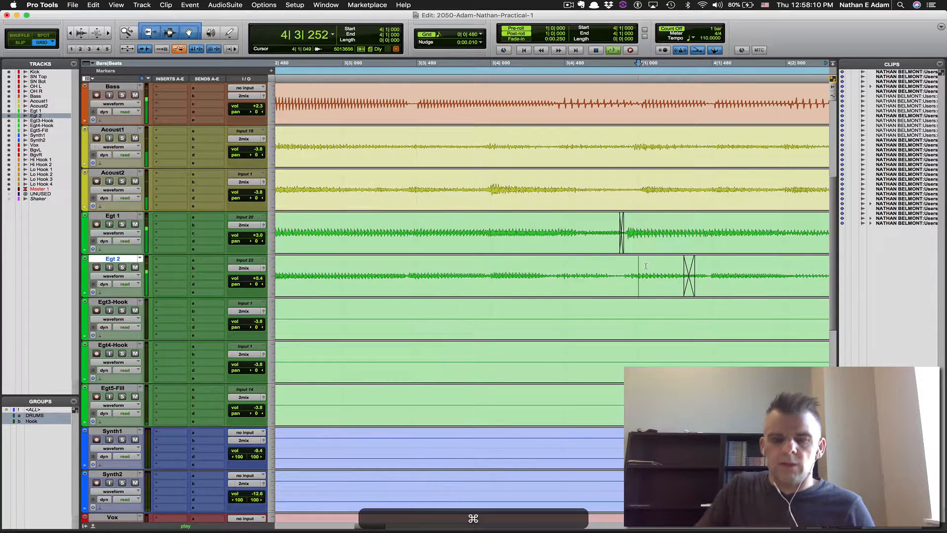
key("space")
left_click(541, 289)
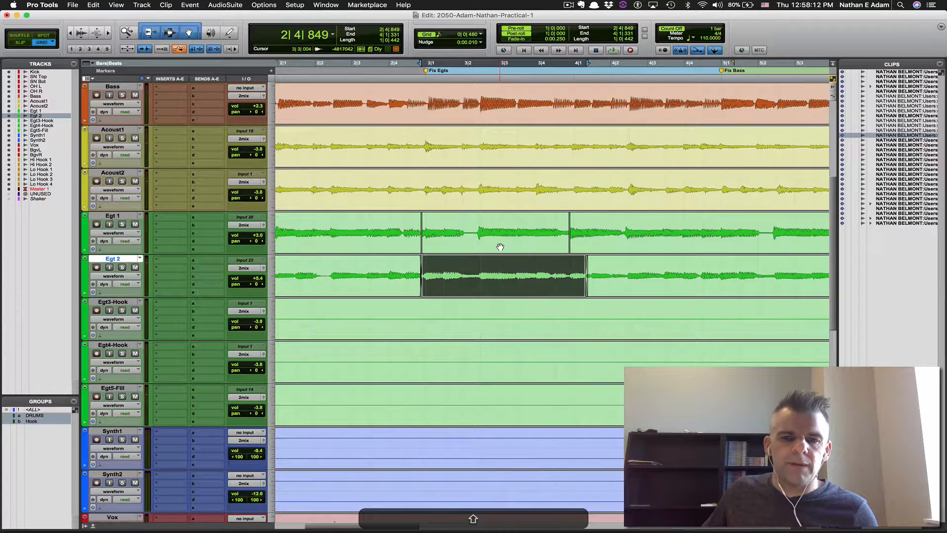
Colour the selected Egt 1 and Egt 2 clips purple using Clips in Tracks in the Color Palette
left_click(499, 242, "shift")
double_click(85, 236)
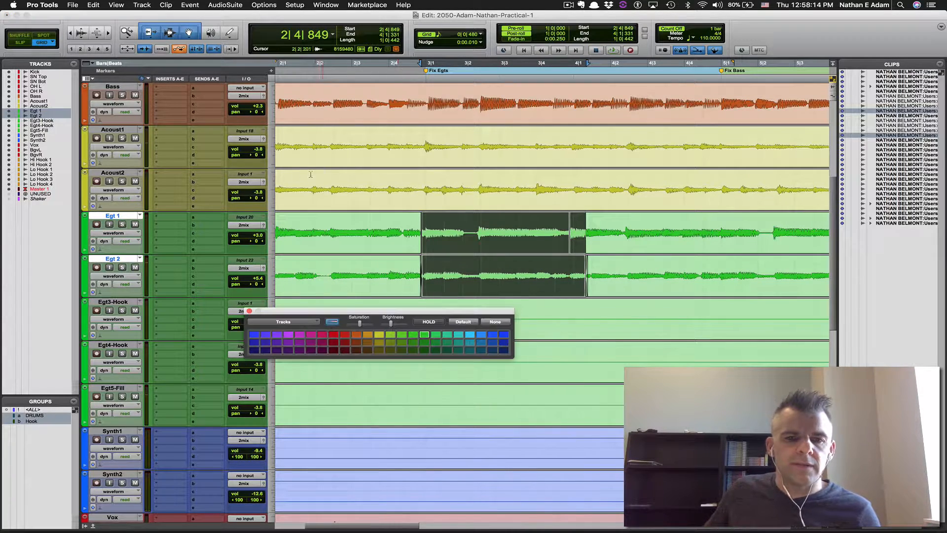
left_click(302, 321)
left_click(291, 333)
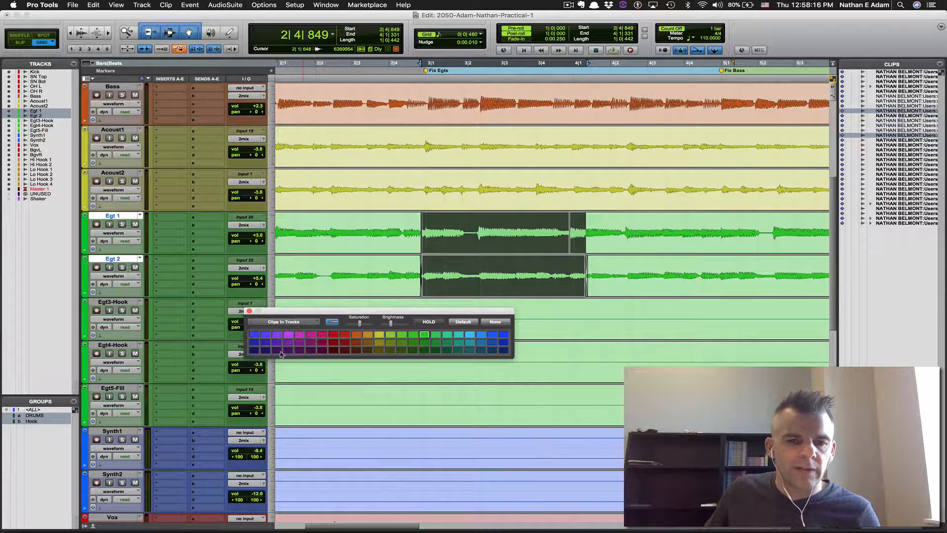
left_click(286, 351)
left_click(250, 310)
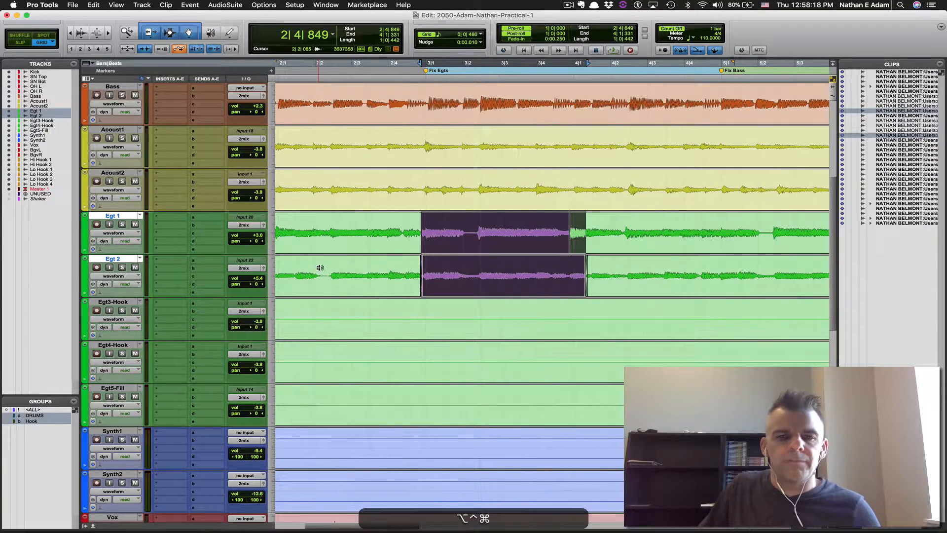
Delete the Fix Egts marker, audition the Fix Bass spot, and make the Bass track taller
key("ctrl+alt+super+a")
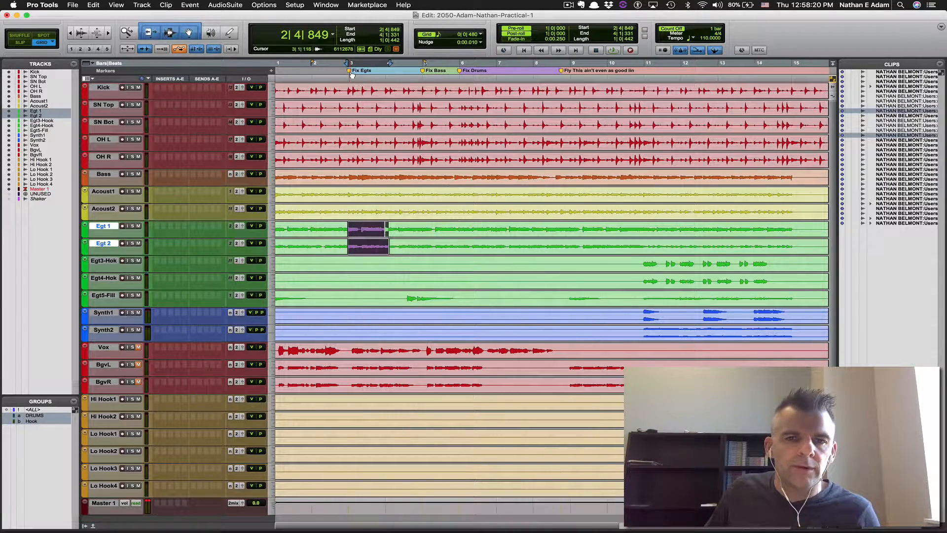
left_click_drag(350, 70, 354, 34)
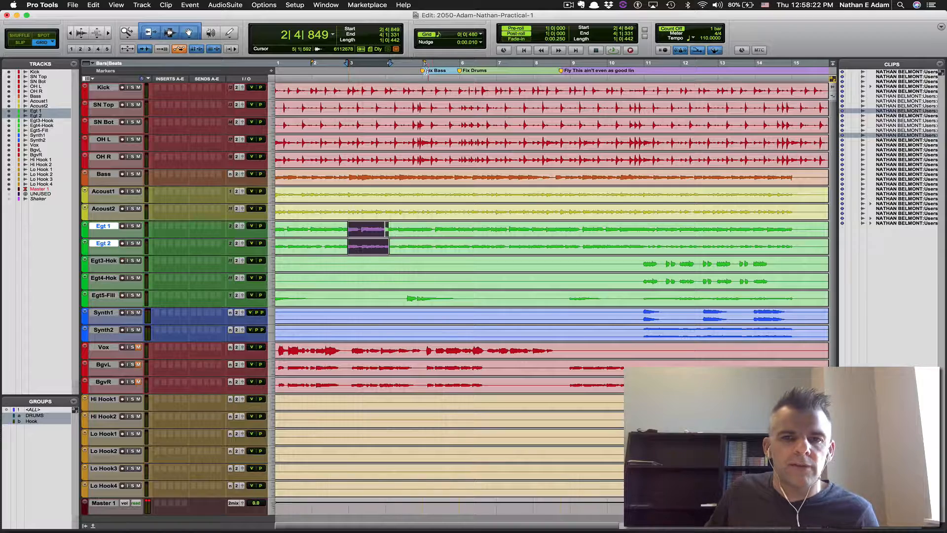
left_click(424, 70)
key("space")
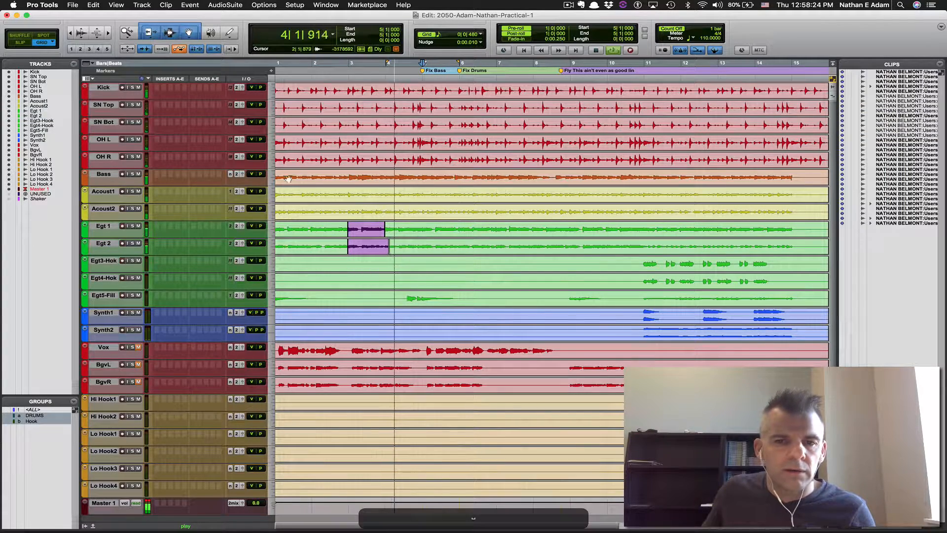
left_click(250, 170)
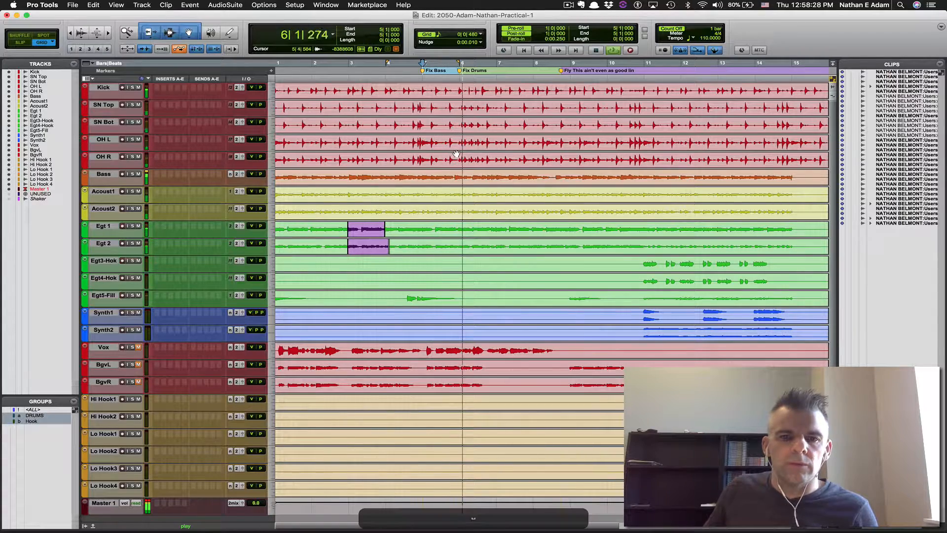
key("space")
left_click(423, 173)
key("ctrl+Up")
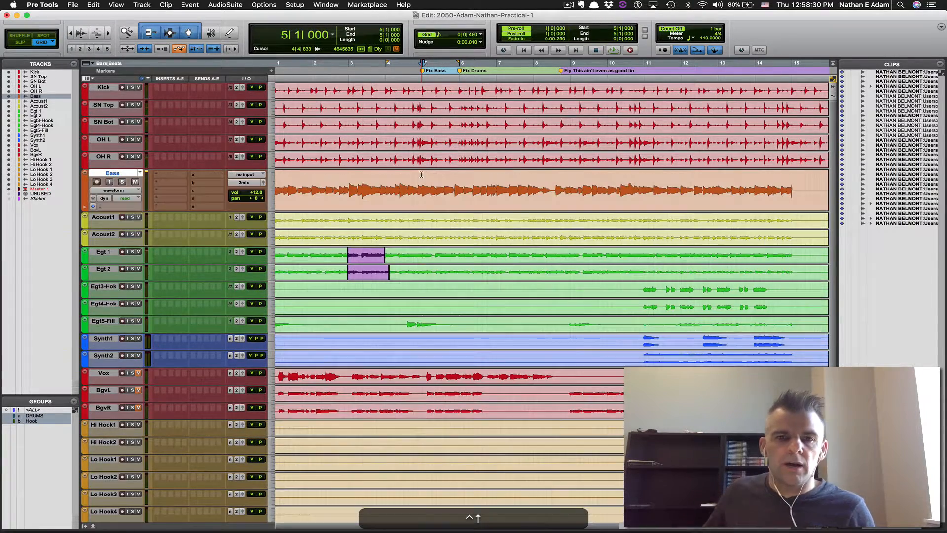
Select and copy a one-bar range starting at bar 3 on the Bass track
key("super+bracketright")
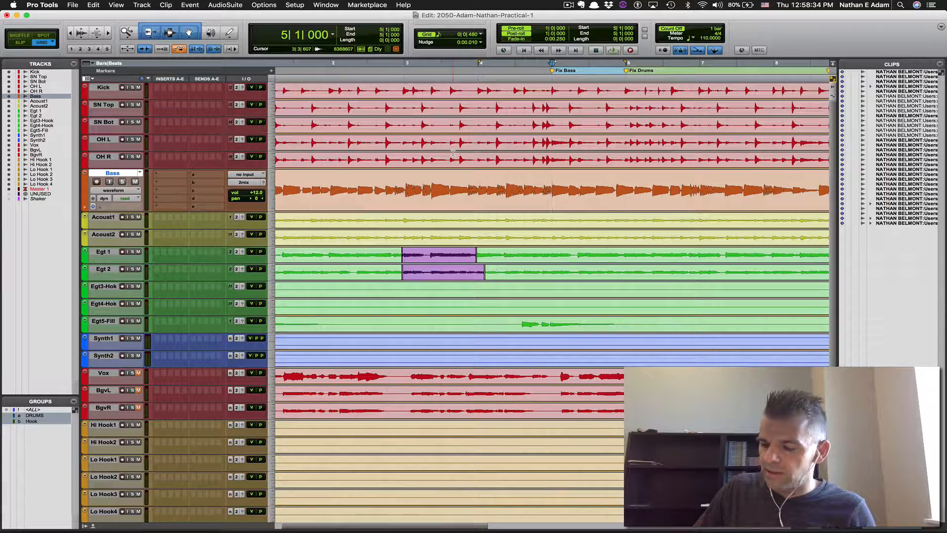
key("asterisk")
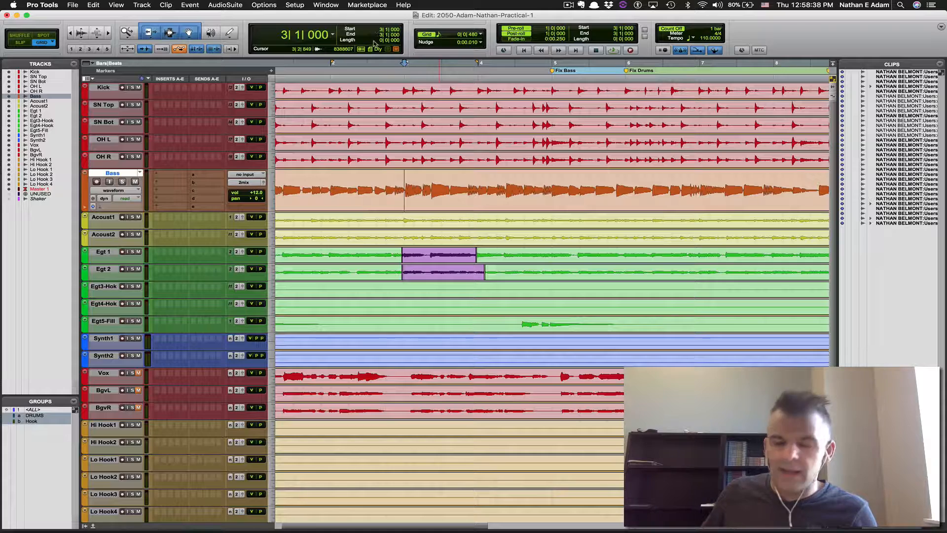
key("slash")
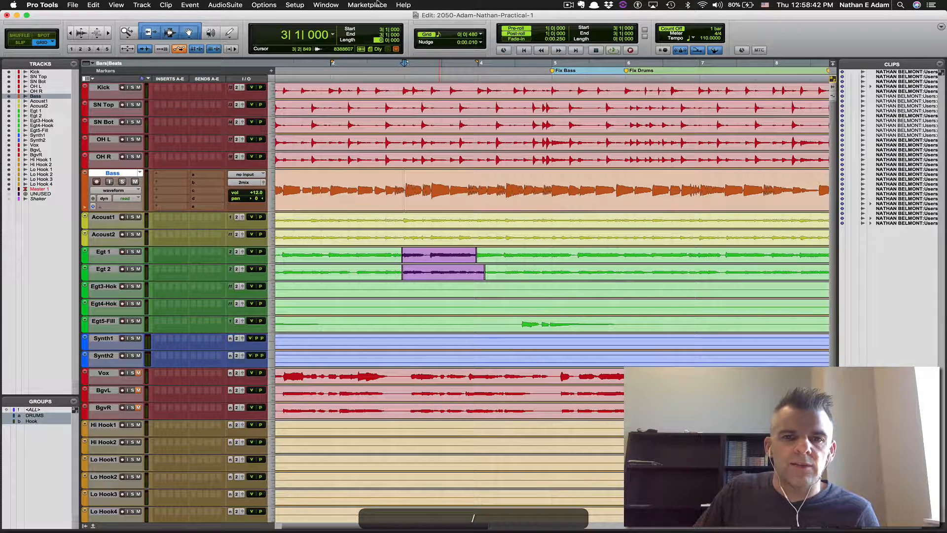
type("1")
key("Return")
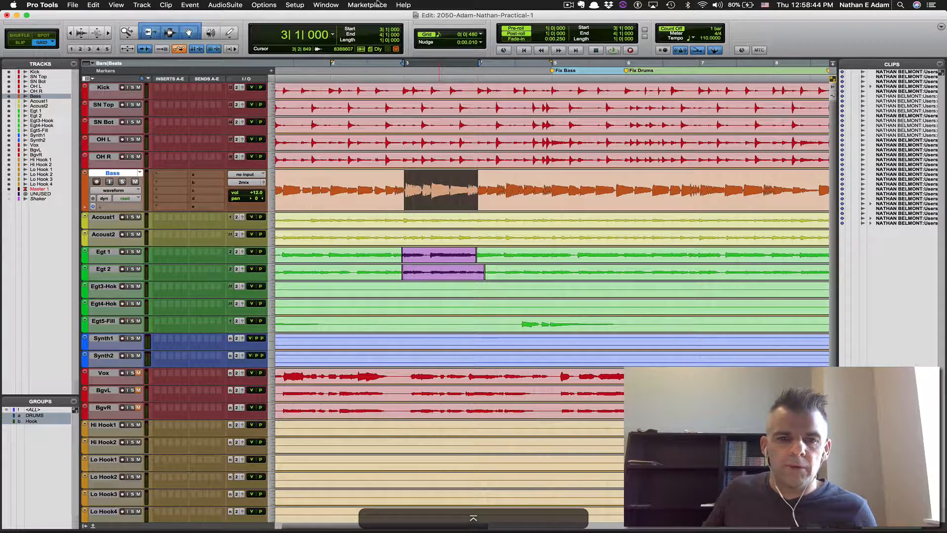
key("super+c")
Paste the copied bass bar at bar 5 and audition the repair around 5|3|480
type("5")
key("Return")
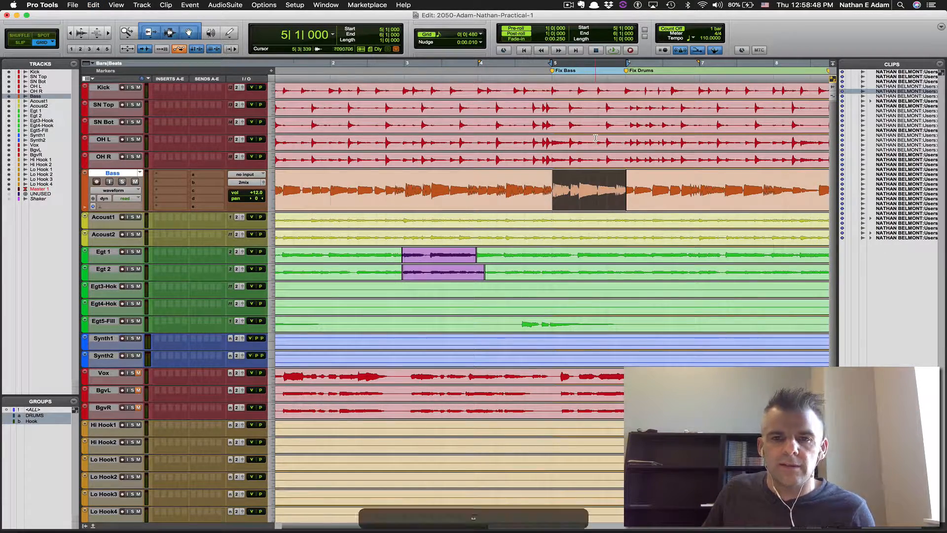
key("space")
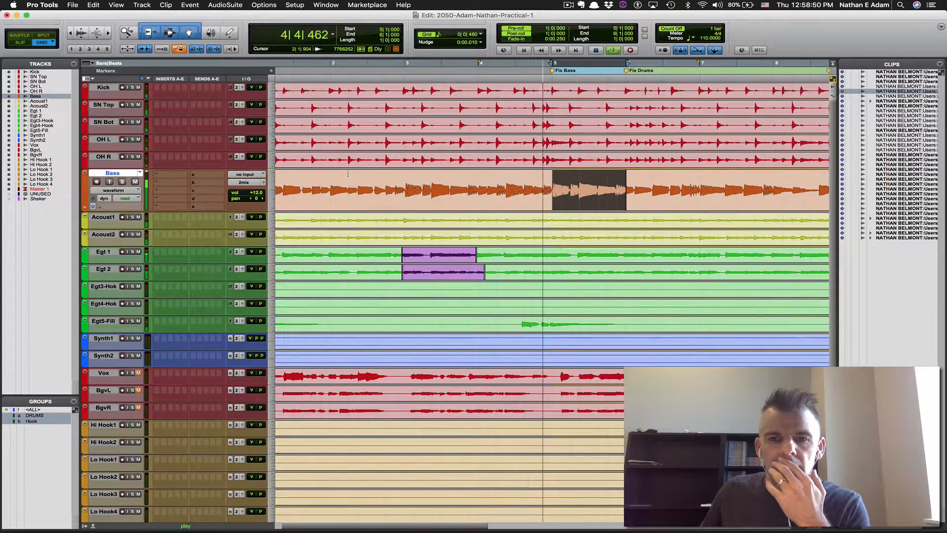
key("space")
left_click(598, 181)
key("space")
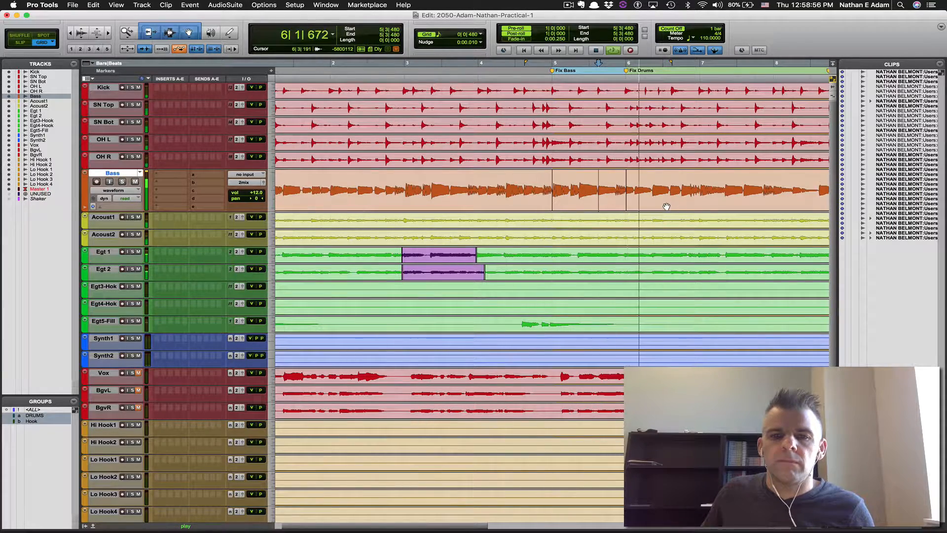
key("space")
left_click(610, 177)
key("super+bracketright")
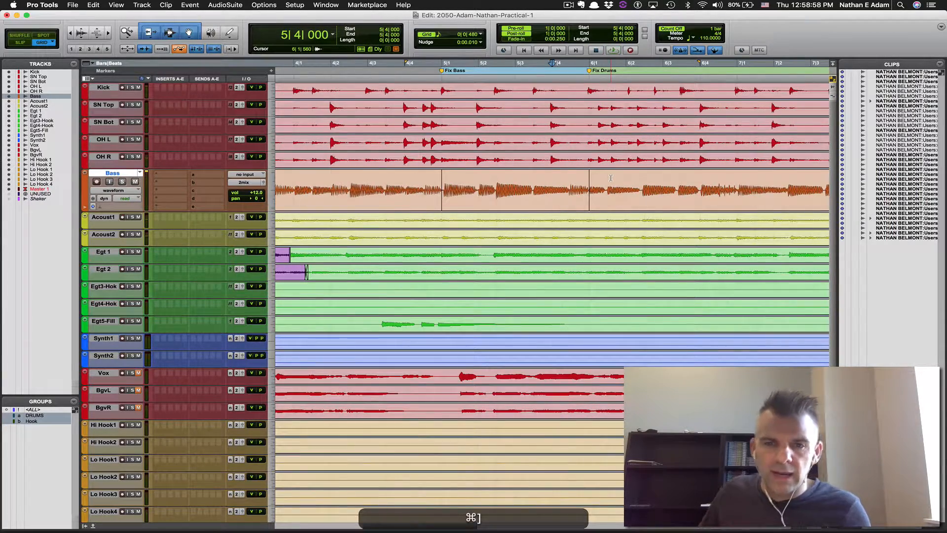
Trim both edges of the pasted bass clip to smooth the joins
left_click(592, 191)
left_click_drag(587, 192, 585, 211)
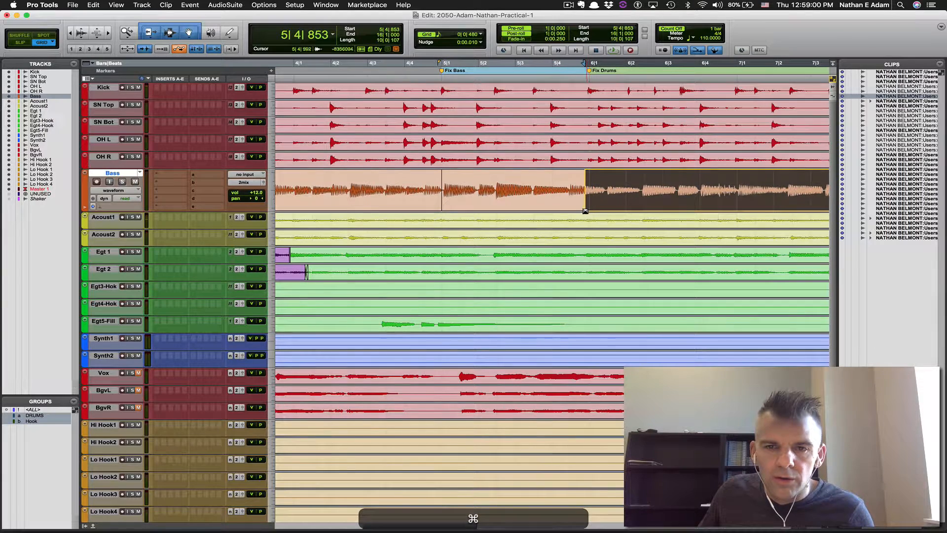
left_click(590, 199)
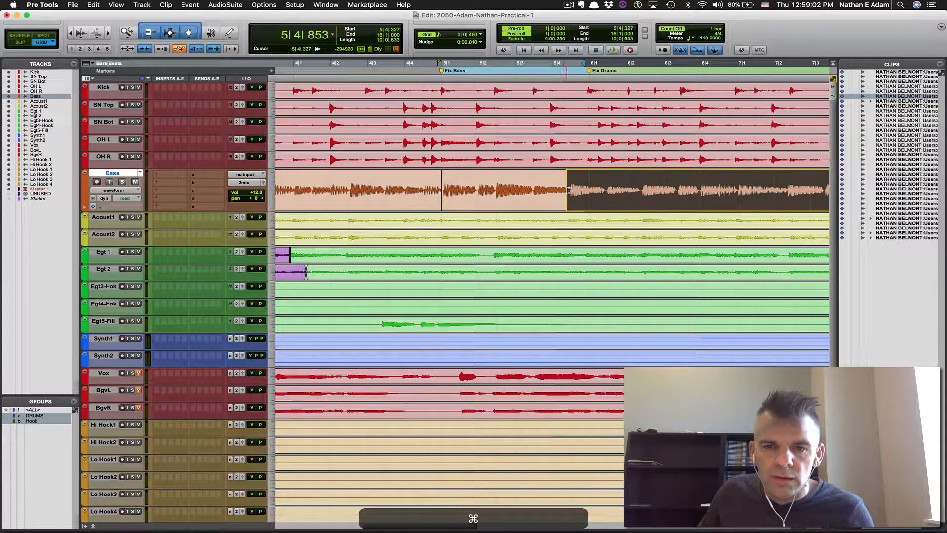
left_click_drag(571, 197, 570, 196)
left_click_drag(569, 210, 566, 211)
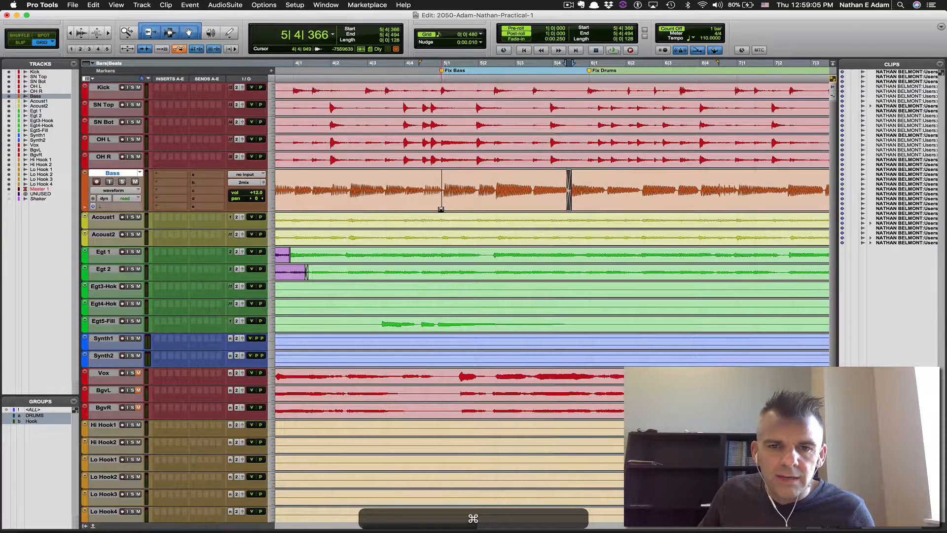
left_click(441, 209)
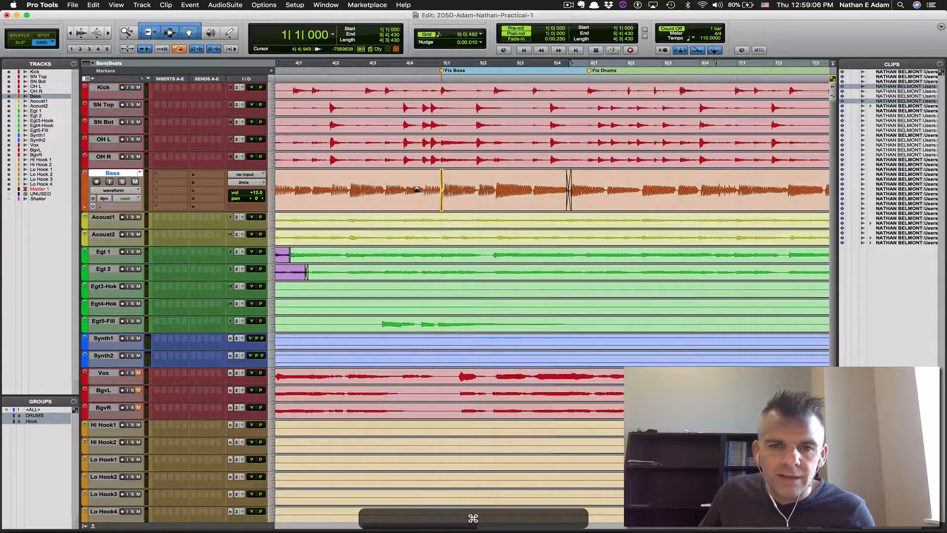
Audition the bass fix soloed and with the drums from 5|2|480, then select the drum tracks
key("space")
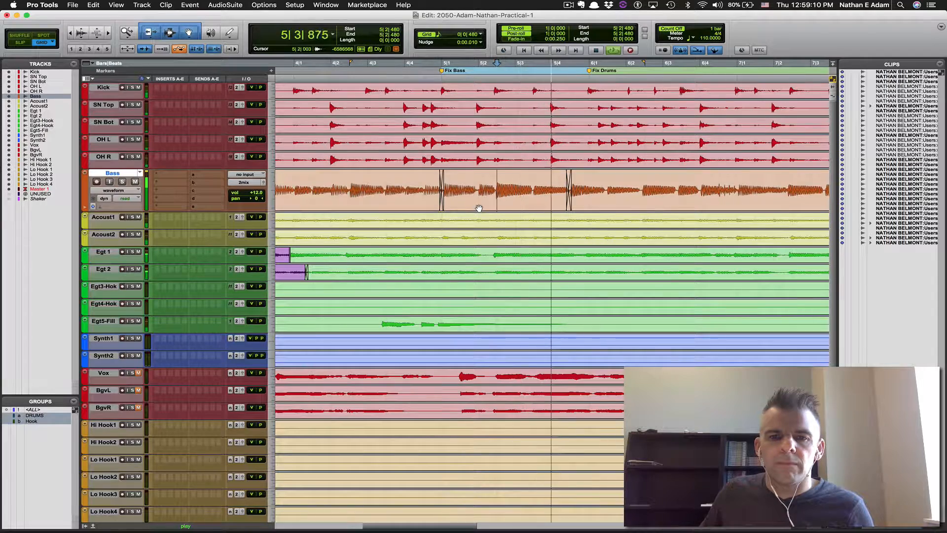
left_click(535, 184)
left_click(121, 182)
key("space")
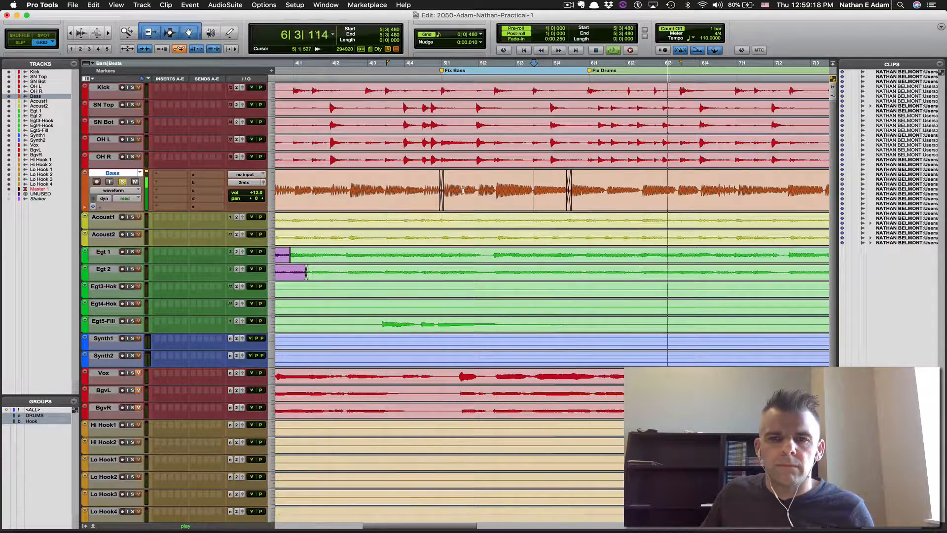
left_click(122, 181)
left_click(492, 176)
key("space")
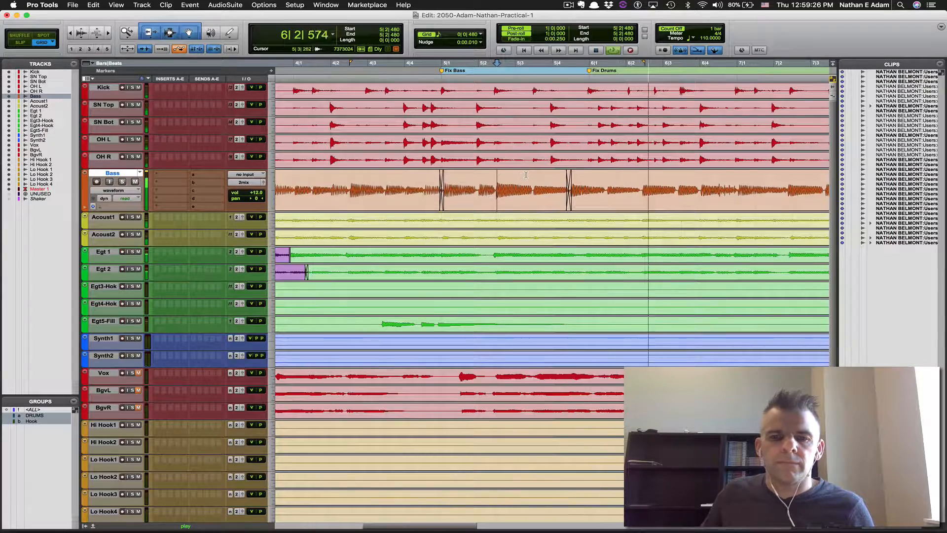
key("space")
left_click(440, 89)
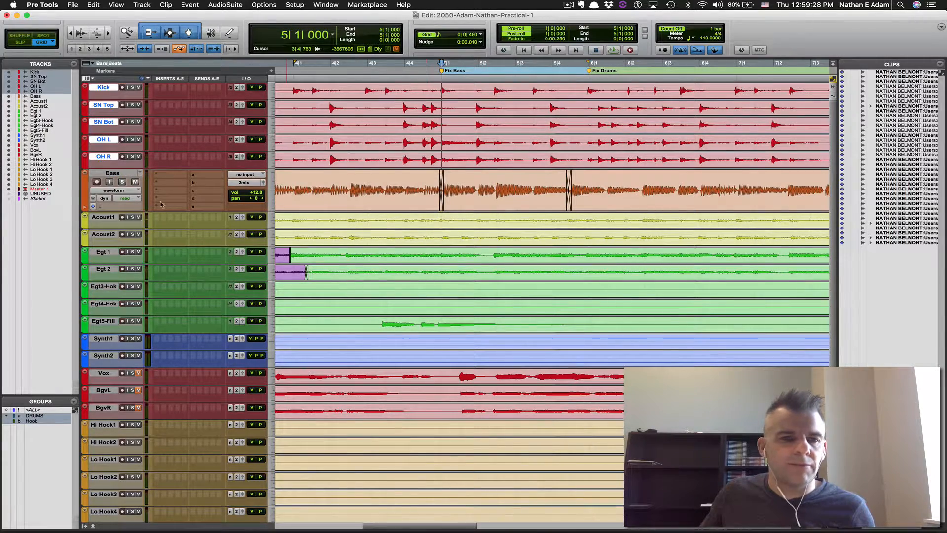
Save the session, delete the Fix Bass marker, and listen to the drums section
key("super+s")
key("super+bracketleft")
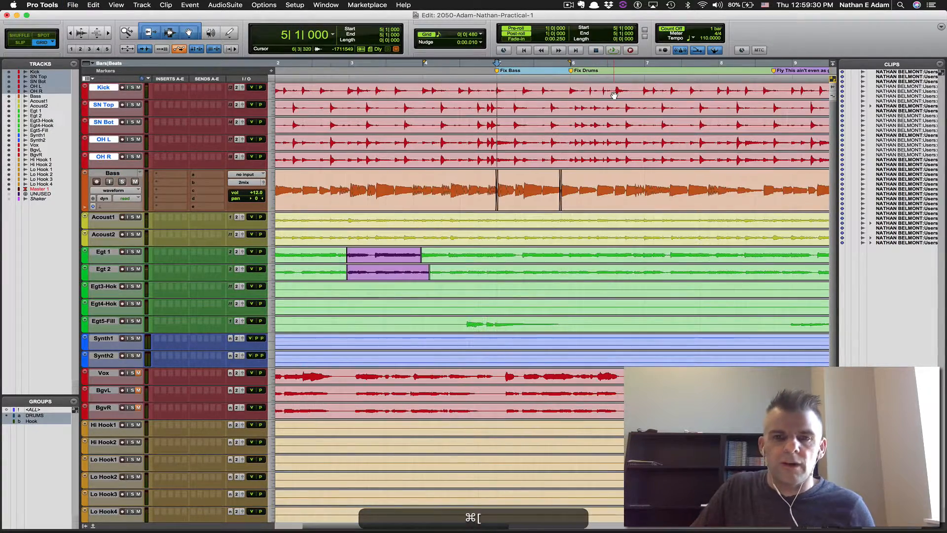
key("alt+ctrl+super+Up")
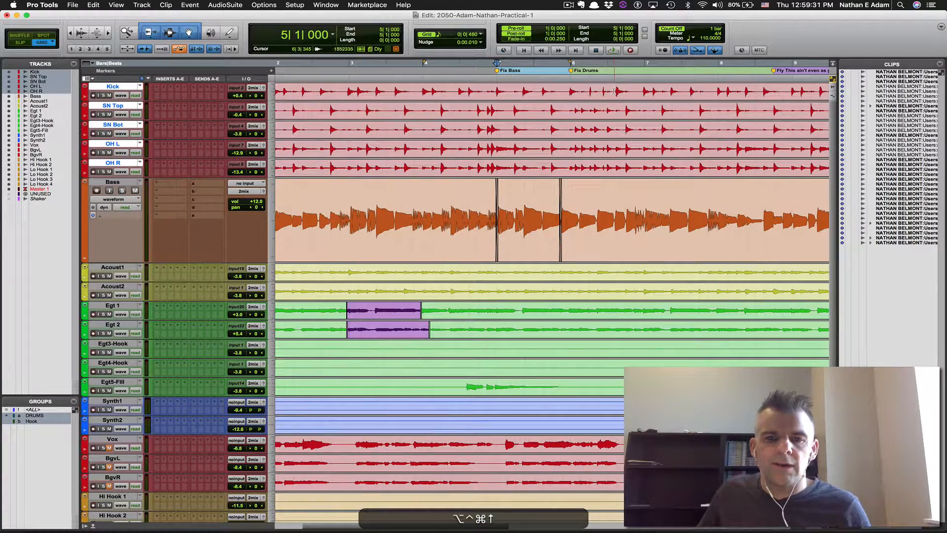
left_click(498, 71, "alt")
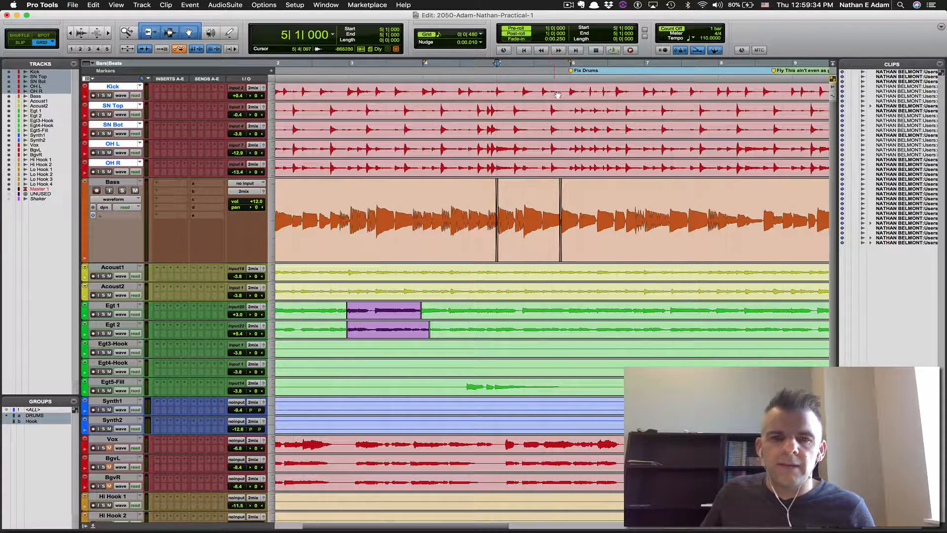
key("super+bracketleft")
key("space")
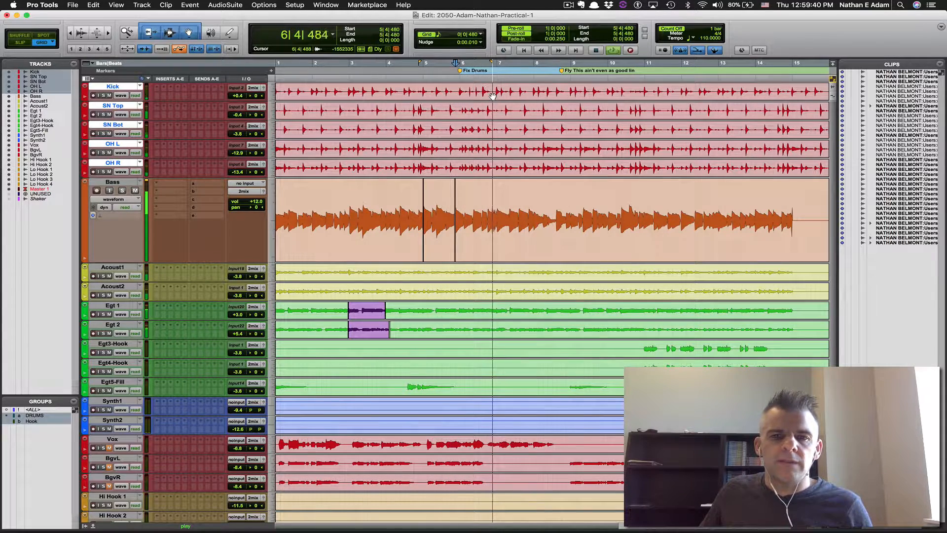
key("space")
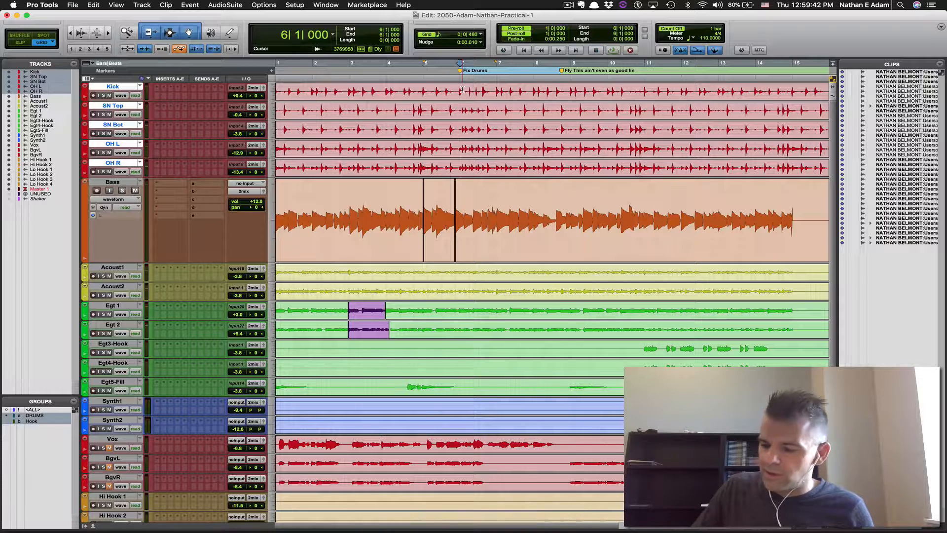
Select and copy bar 7 on the drum tracks
key("KP_Multiply")
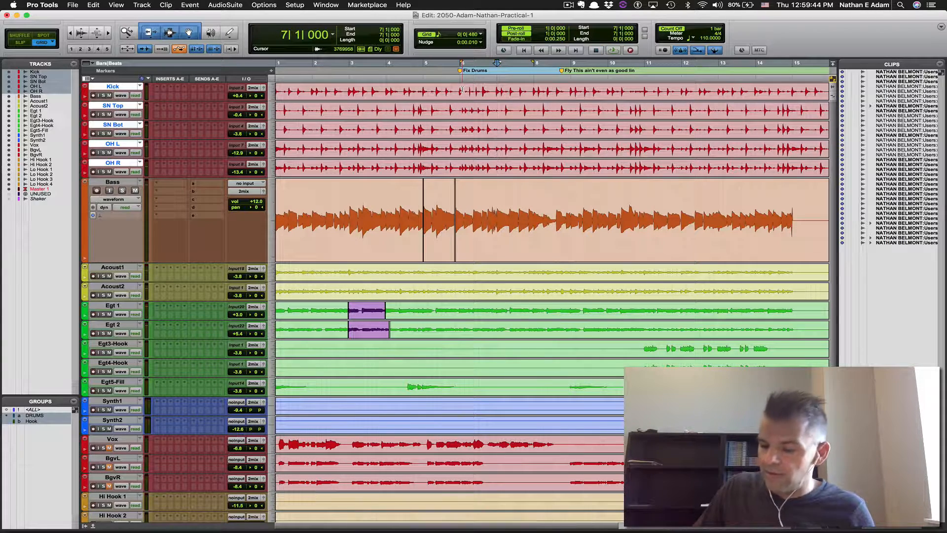
key("KP_Divide")
key("KP_Divide")
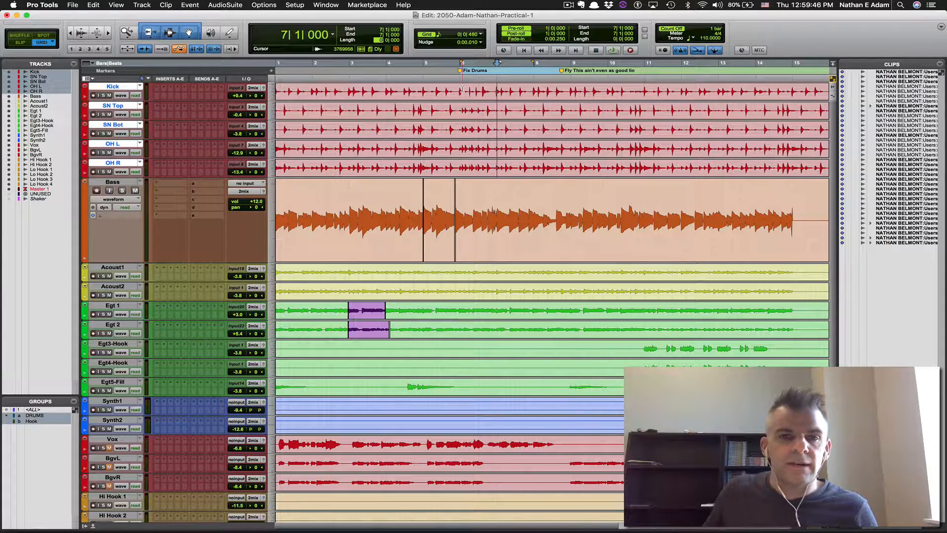
type("8")
key("KP_Enter")
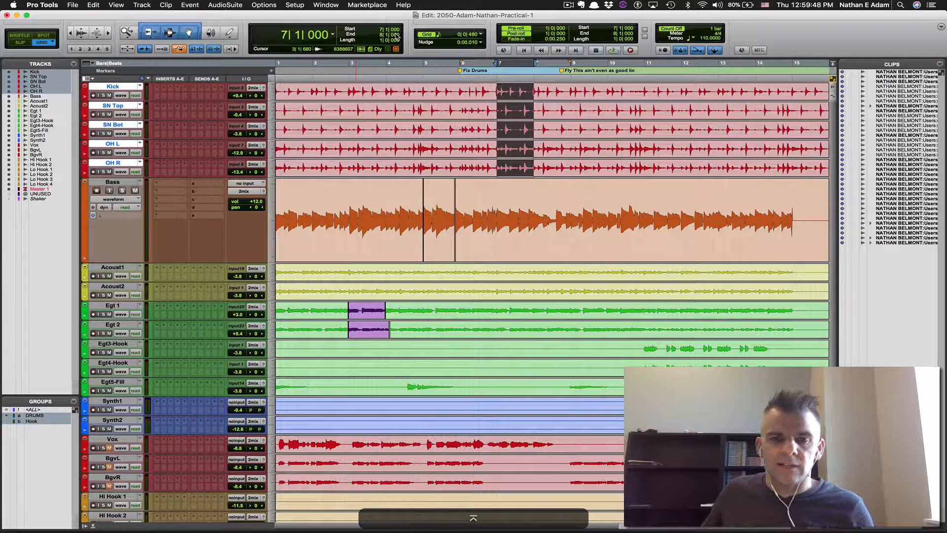
key("super+c")
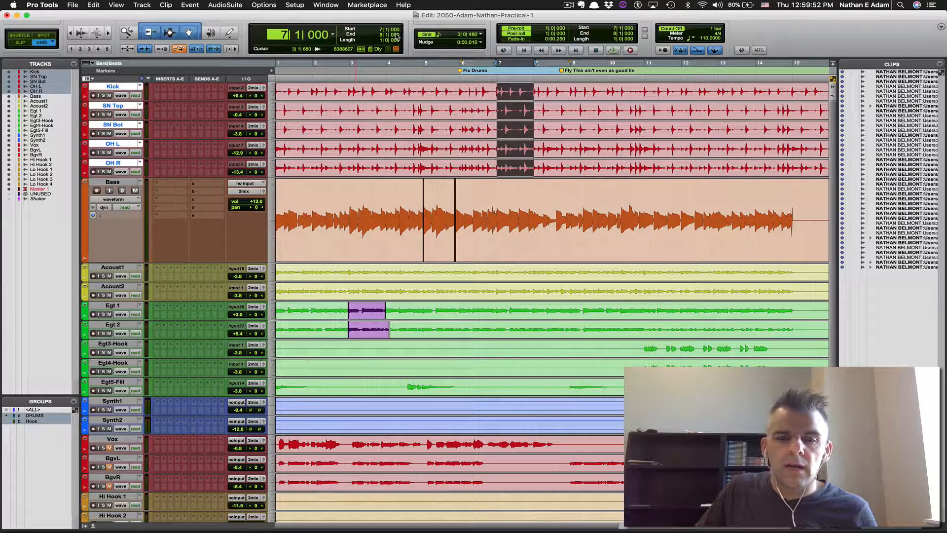
Paste the drum bar at bar 6, audition it, and make the drum tracks taller
type("6")
key("Return")
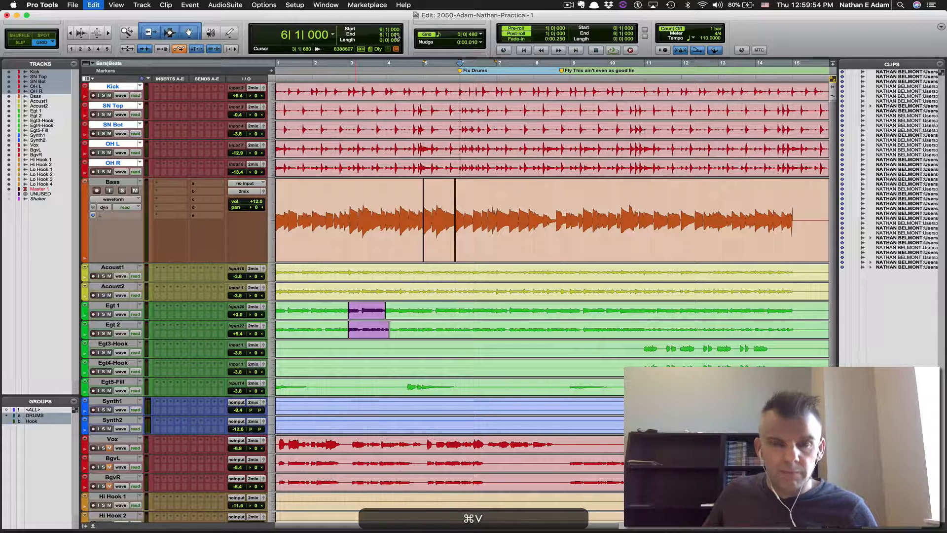
key("space")
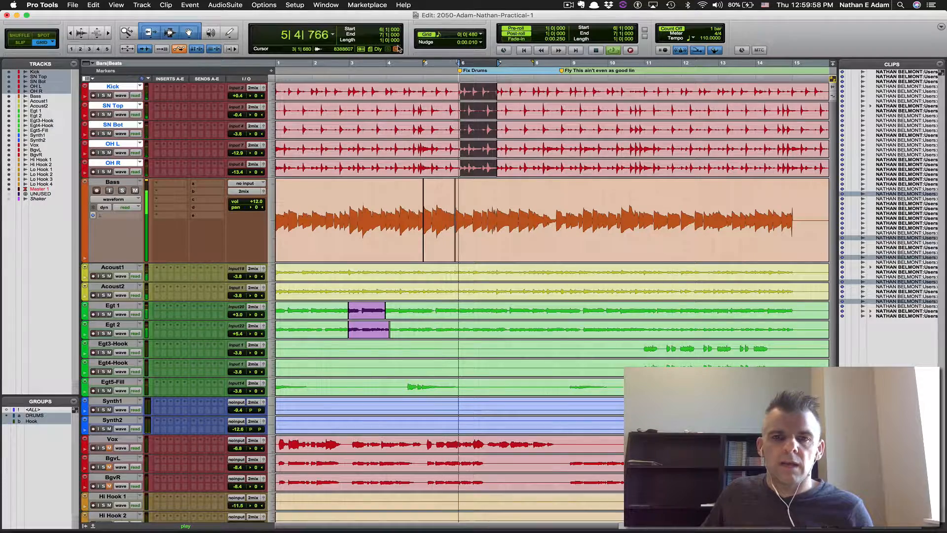
key("space")
left_click(481, 88)
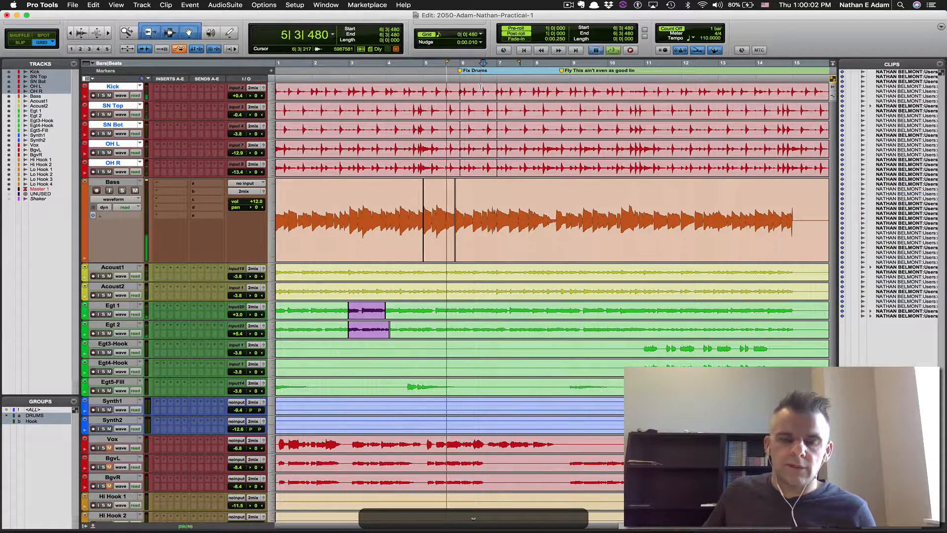
key("space")
key("super+bracketright")
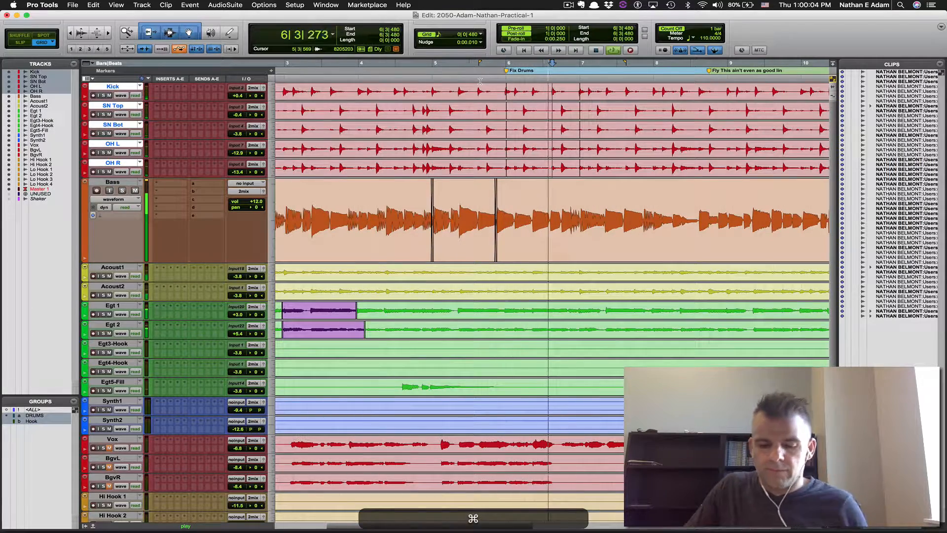
key("ctrl+Up")
key("ctrl+Up")
key("space")
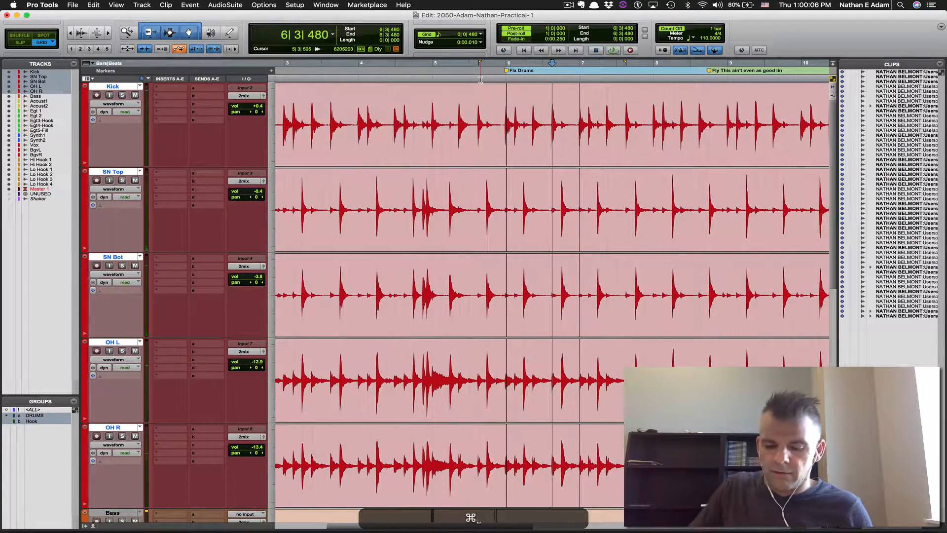
Trim the pasted drum bar to start at 5|4|847 with crossfades, then shrink all tracks
key("super+bracketright")
key("super+bracketright")
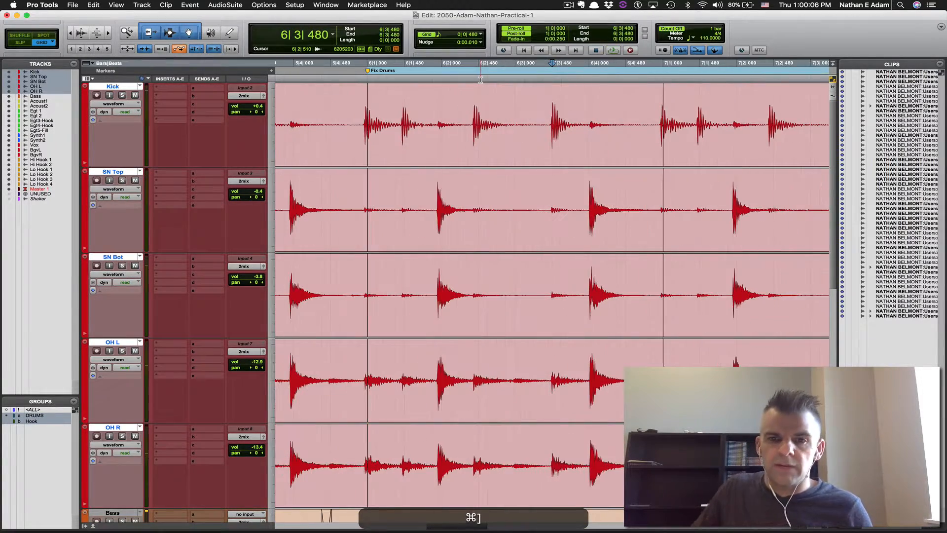
double_click(373, 120)
left_click(360, 118, "shift")
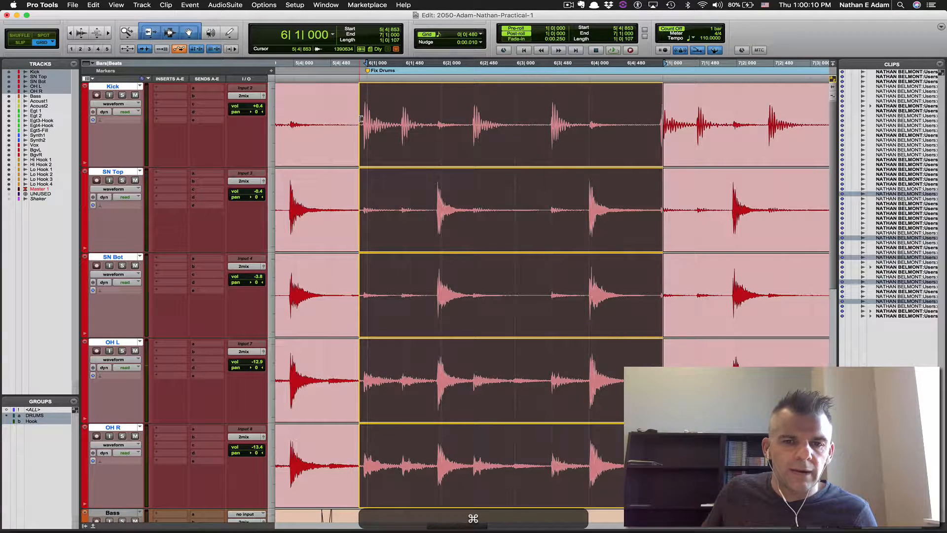
left_click_drag(361, 143, 356, 162)
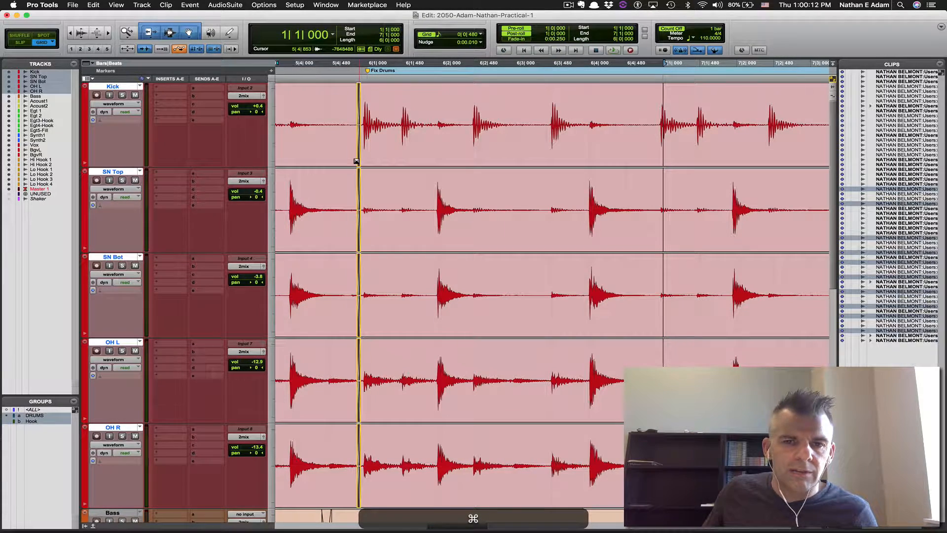
left_click_drag(664, 154, 655, 161)
left_click_drag(661, 126, 651, 161)
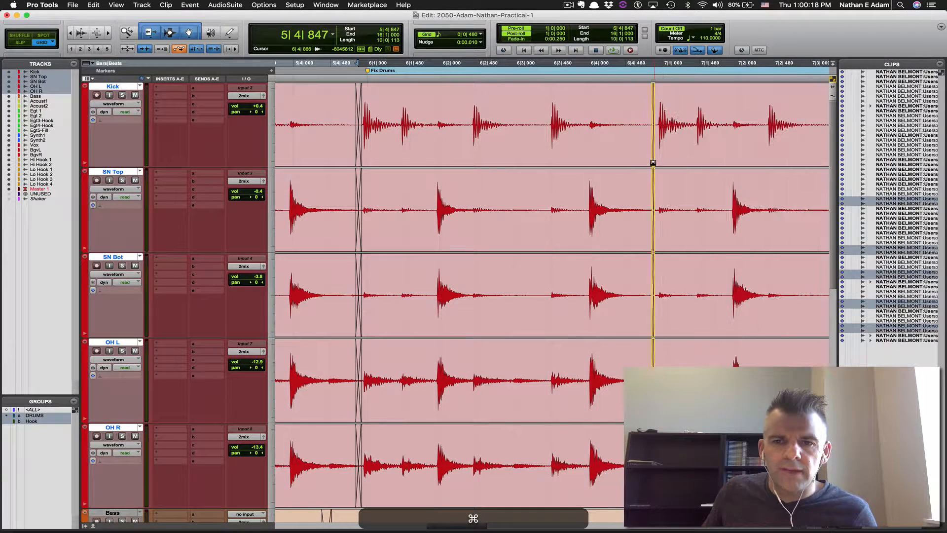
left_click(592, 154)
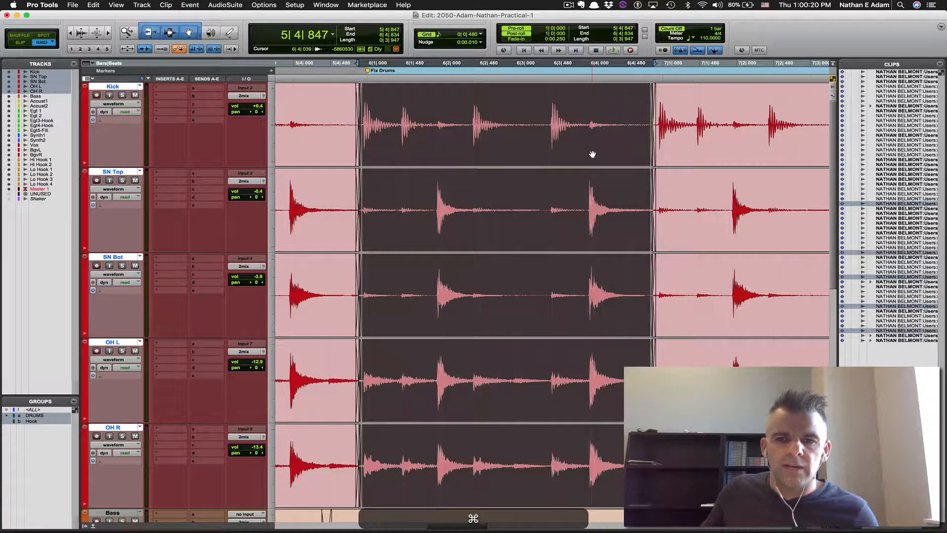
key("ctrl+alt+super+Down")
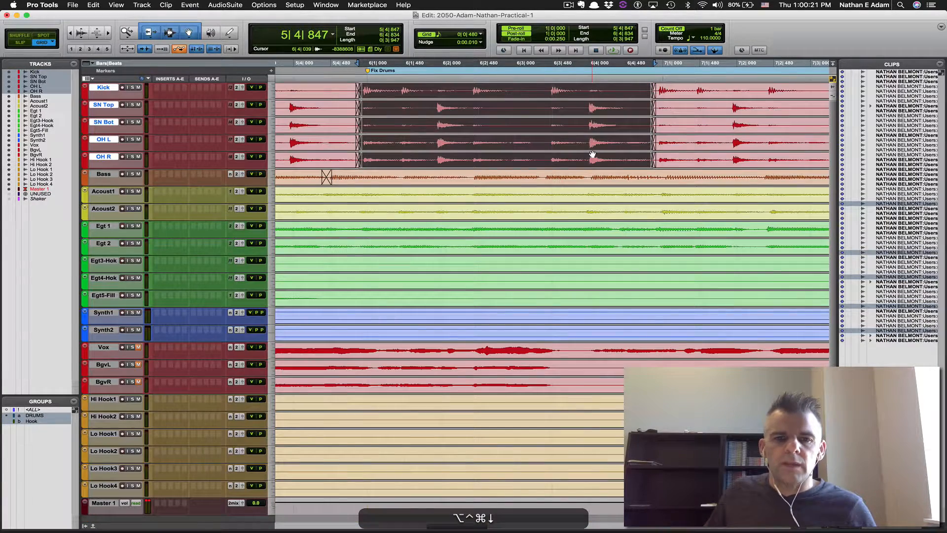
Colour the selected drum clips purple using the Color Palette's Clips in Tracks mode
double_click(83, 95)
left_click(283, 321)
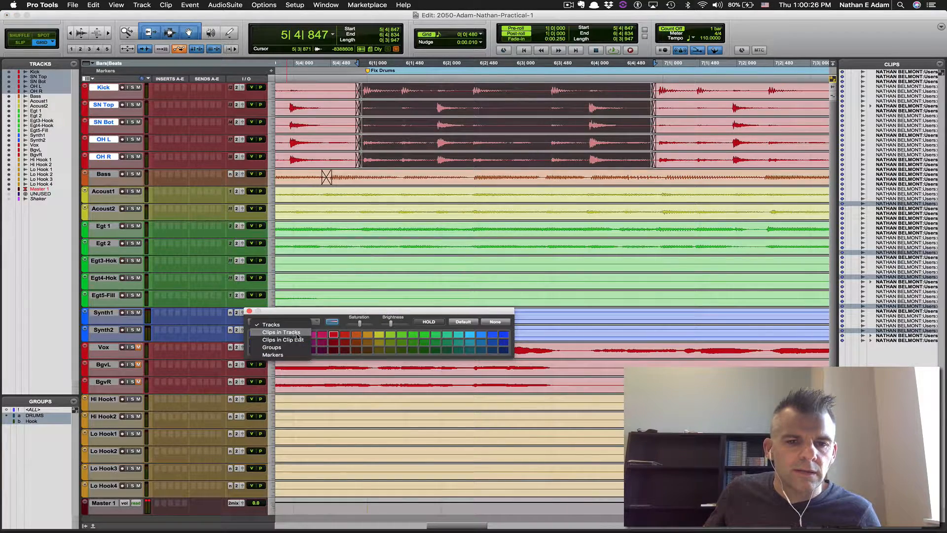
left_click(285, 330)
left_click(287, 351)
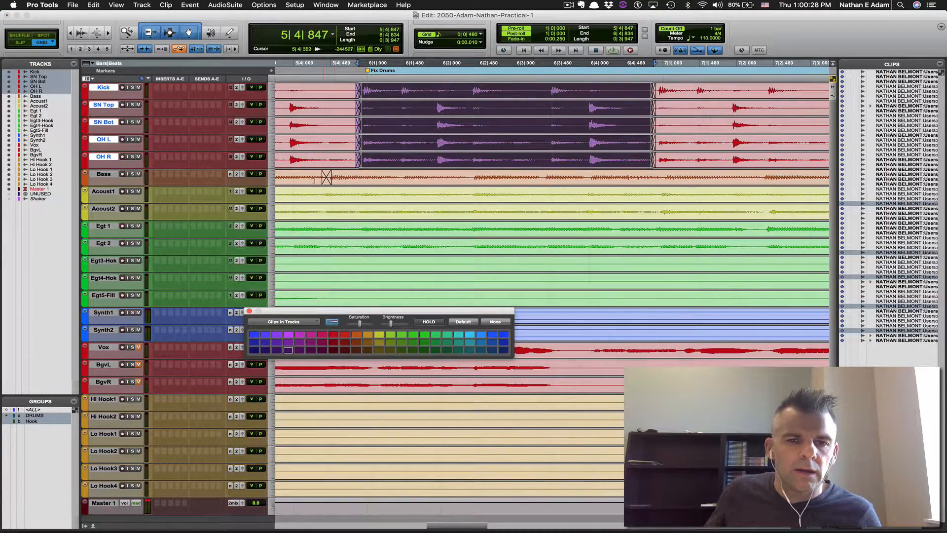
key("alt")
key("alt+[")
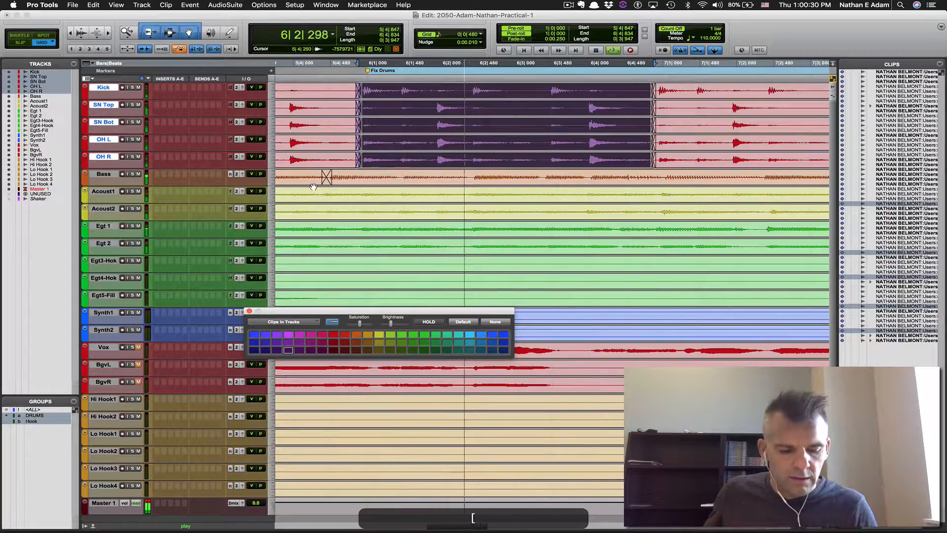
key("space")
key("r")
Colour the fixed bass clip dark purple, close the palette, and fit tracks to the window
left_click(340, 180)
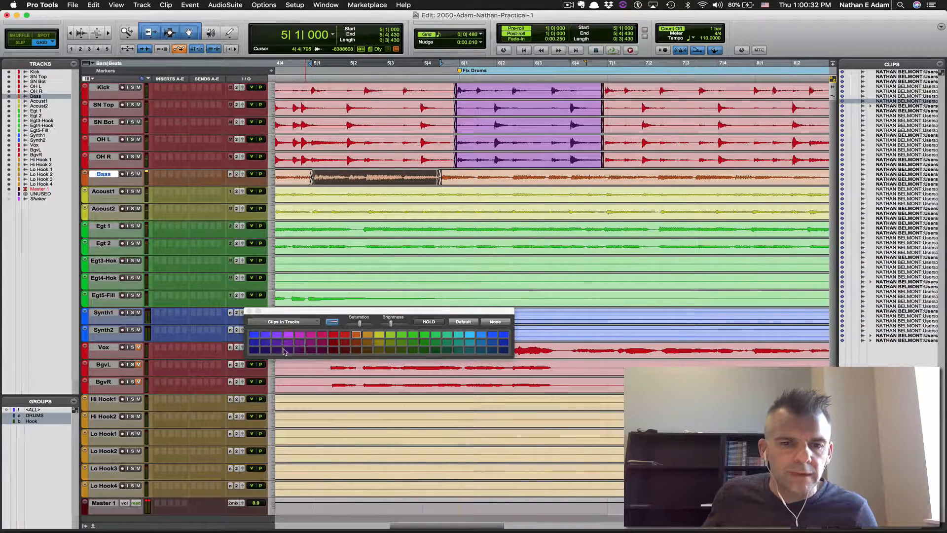
left_click(285, 351)
left_click(249, 312)
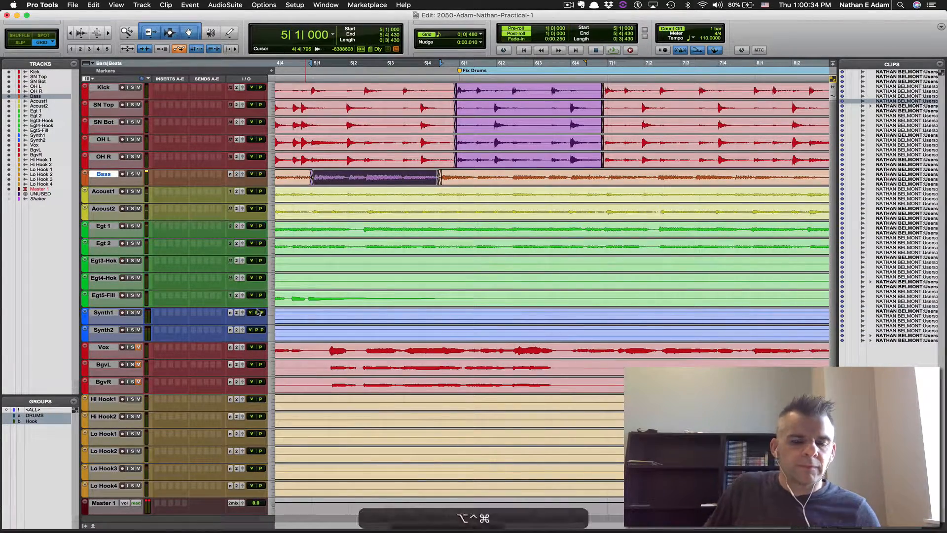
key("ctrl+alt+super+Down")
Check the assignment document, then select the Vox track around bars 2 to 8
key("super+Tab")
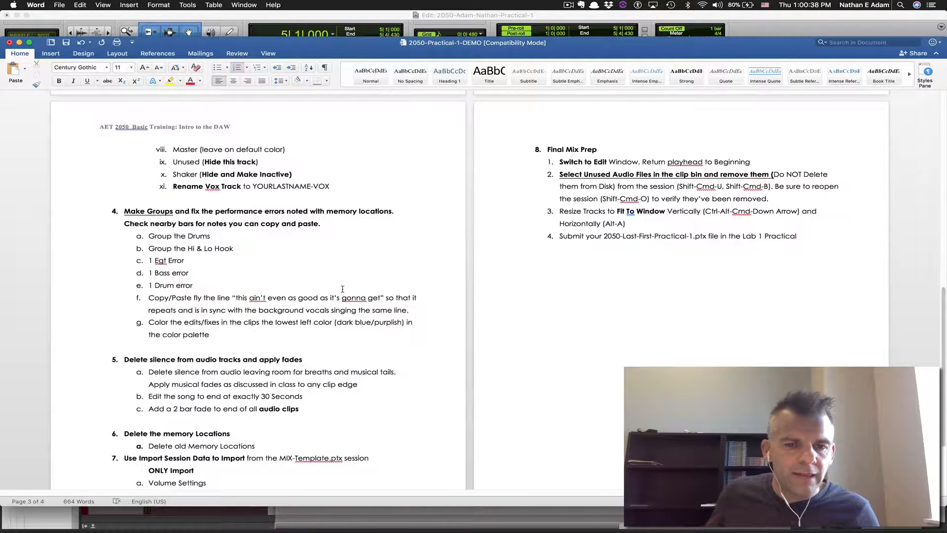
key("super+Tab")
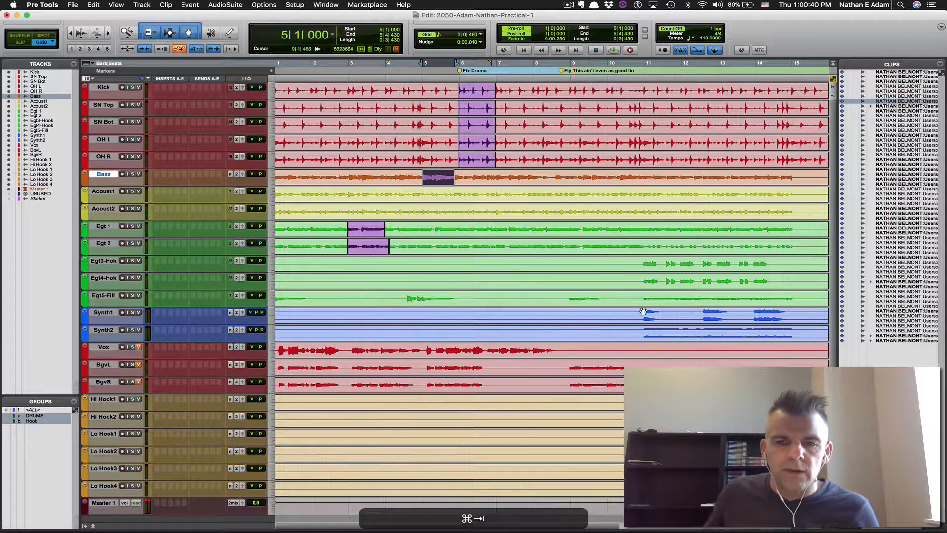
key("super+bracketleft")
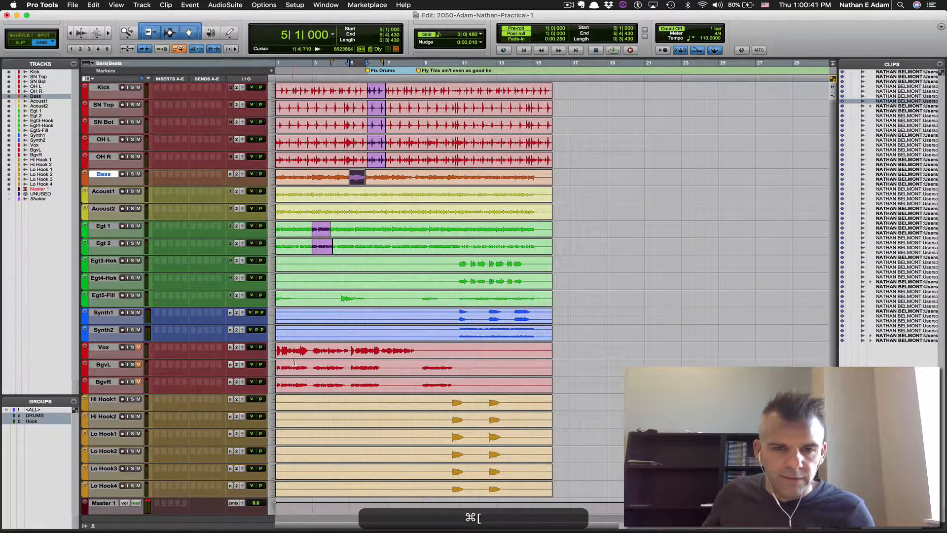
left_click(348, 347)
key("super+bracketright")
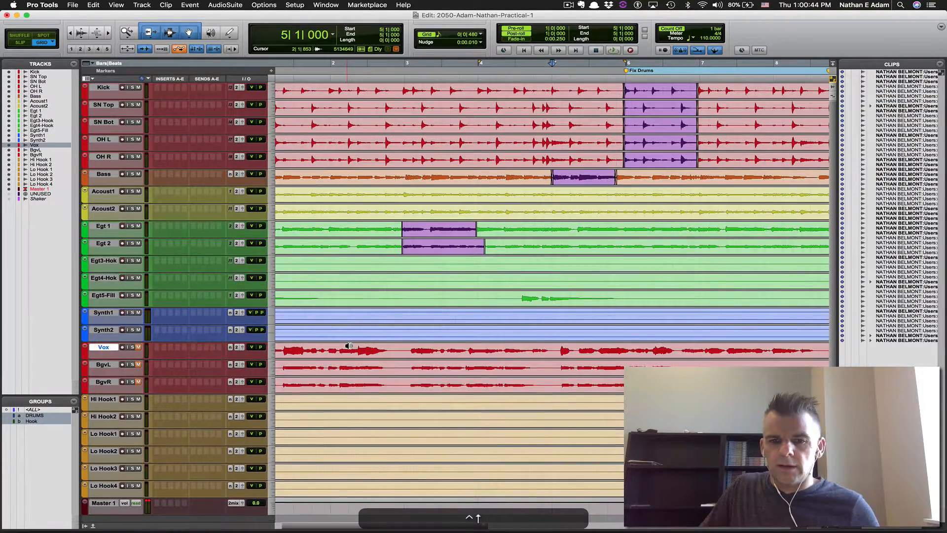
Enlarge the Vox track and copy the vocal phrase from bar 7 to 8|3|480
key("ctrl+Up")
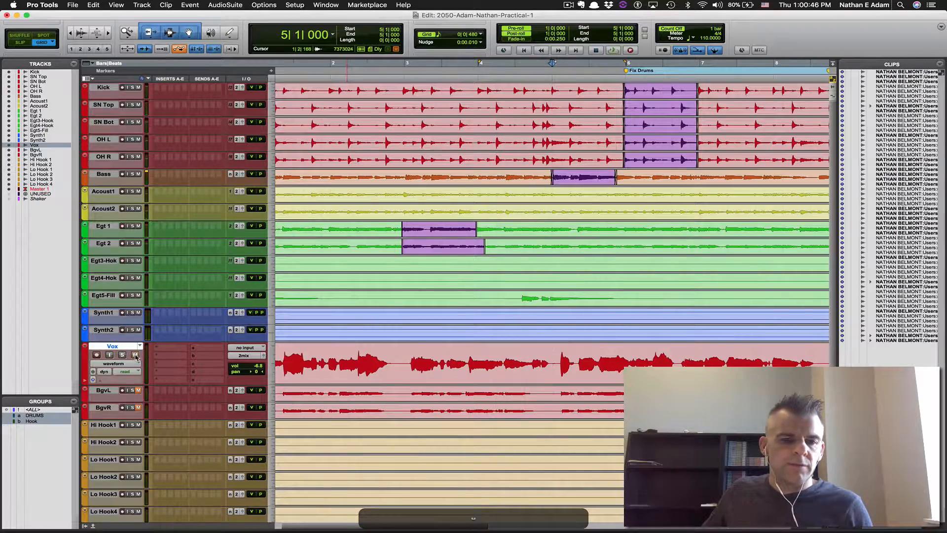
key("space")
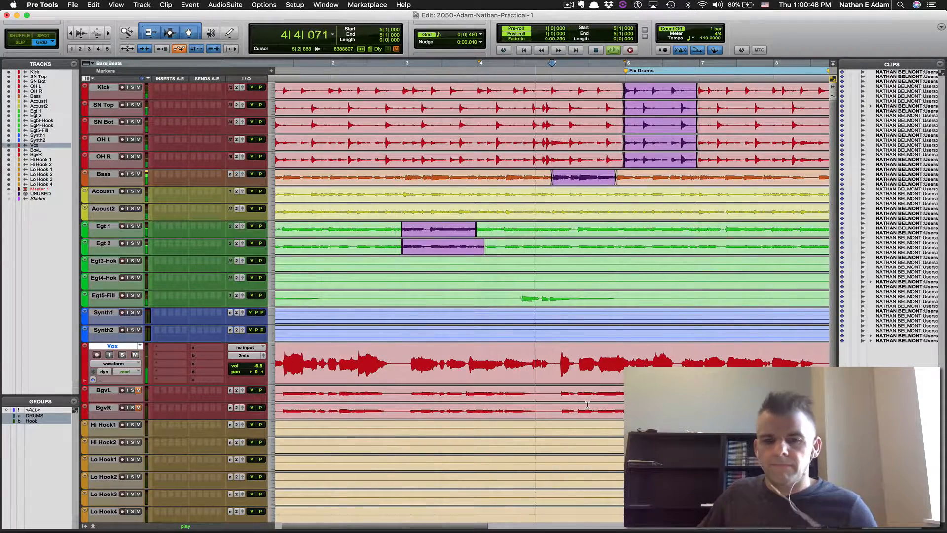
scroll(718, 360, "right", 2)
scroll(718, 360, "down", 1)
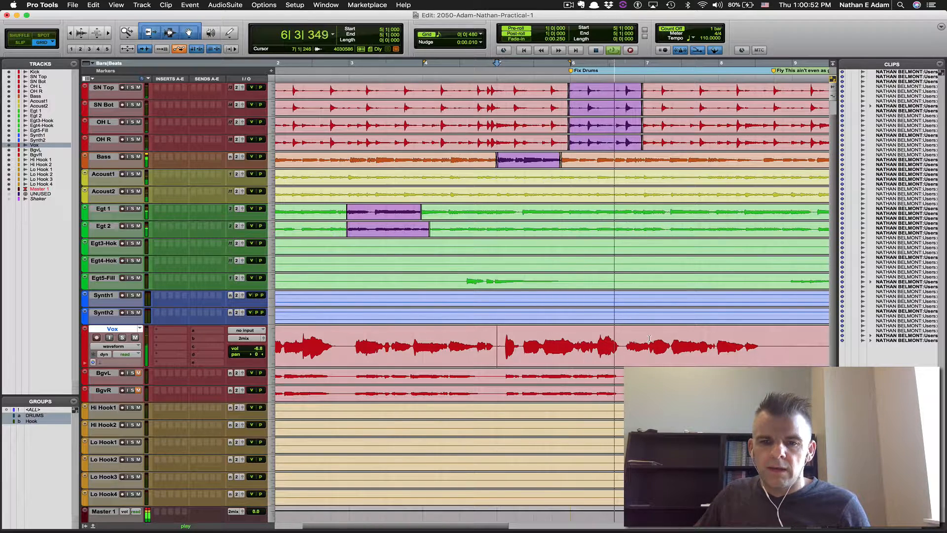
key("space")
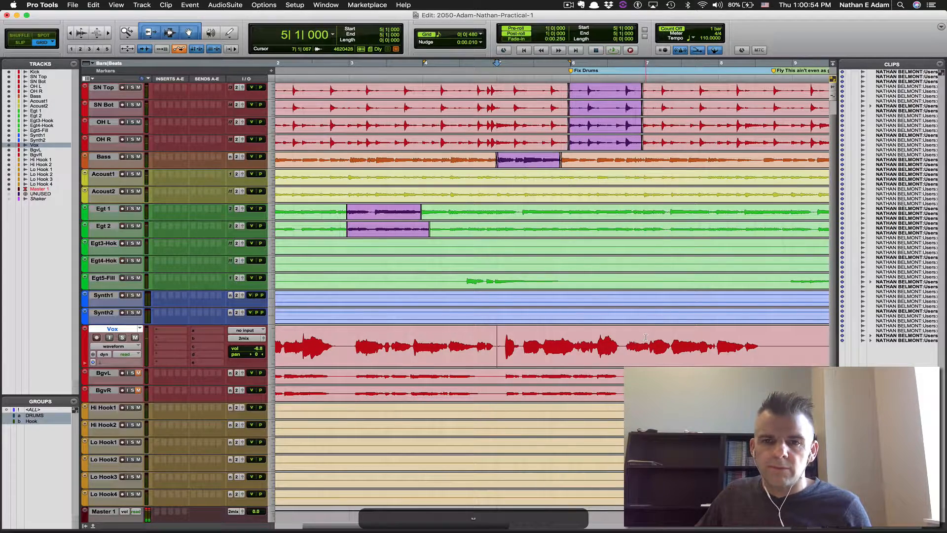
left_click(645, 338)
scroll(693, 322, "right", 4)
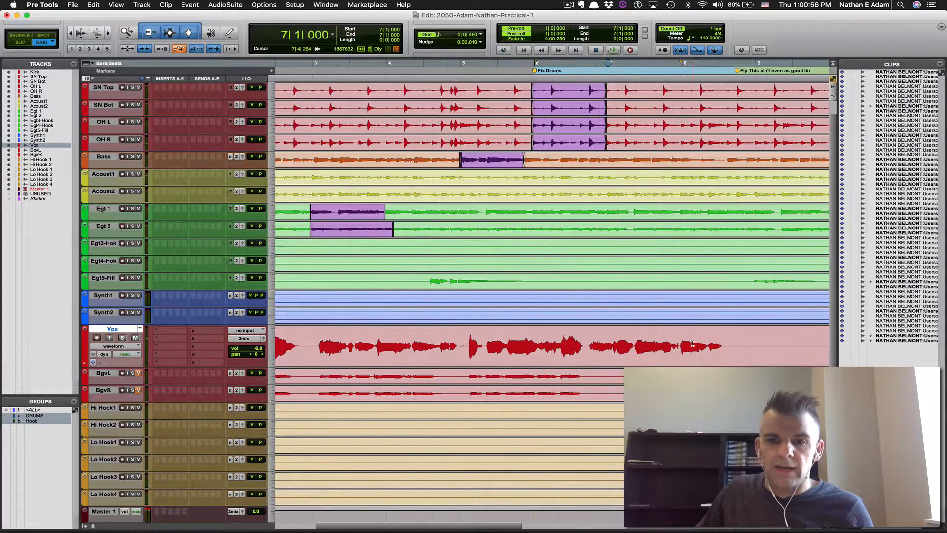
left_click(679, 332, "shift")
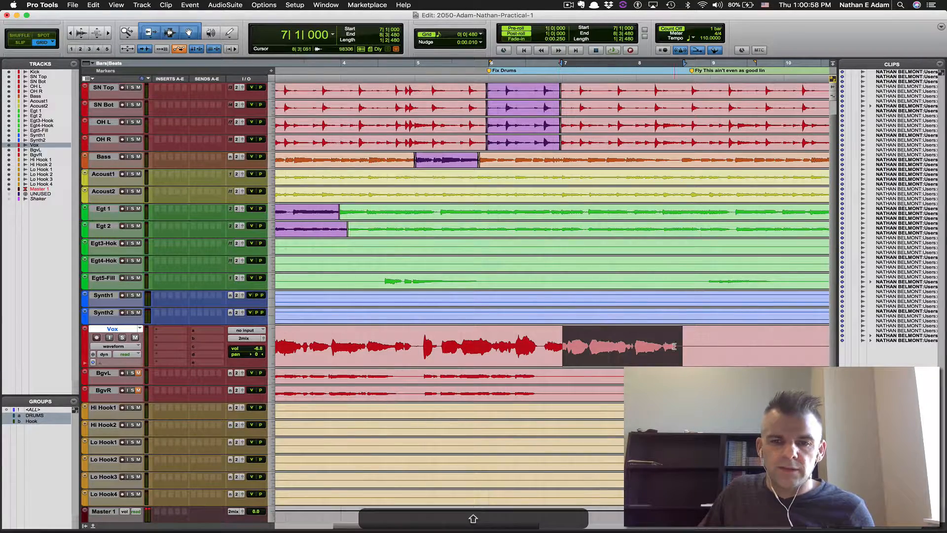
key("super+c")
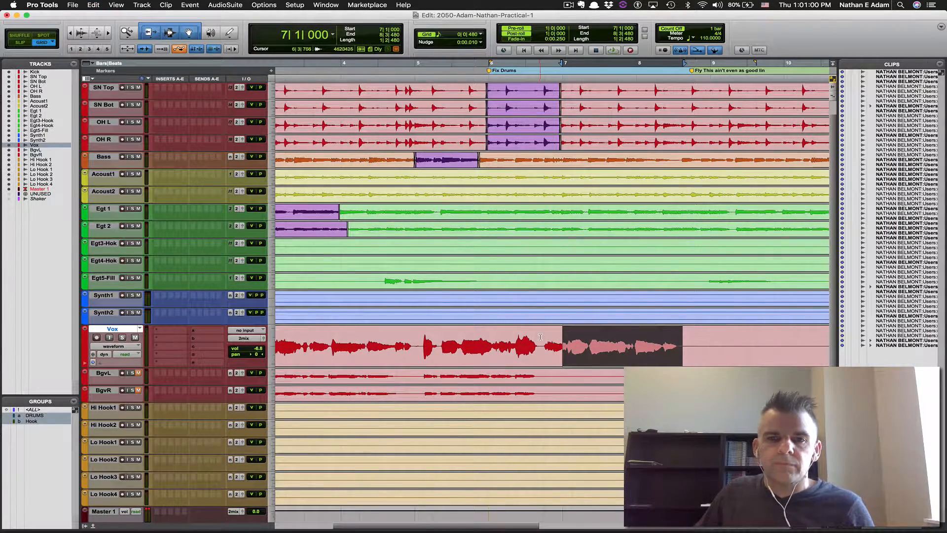
key("space")
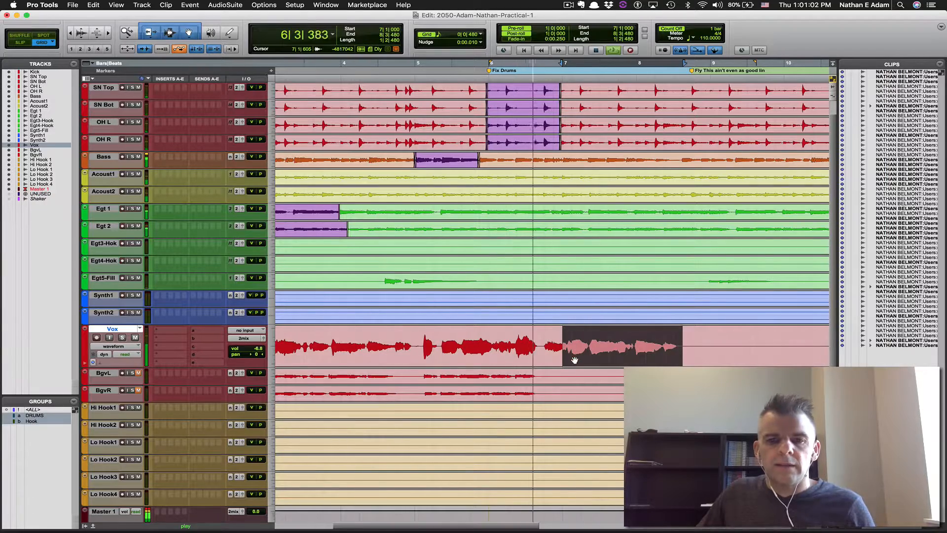
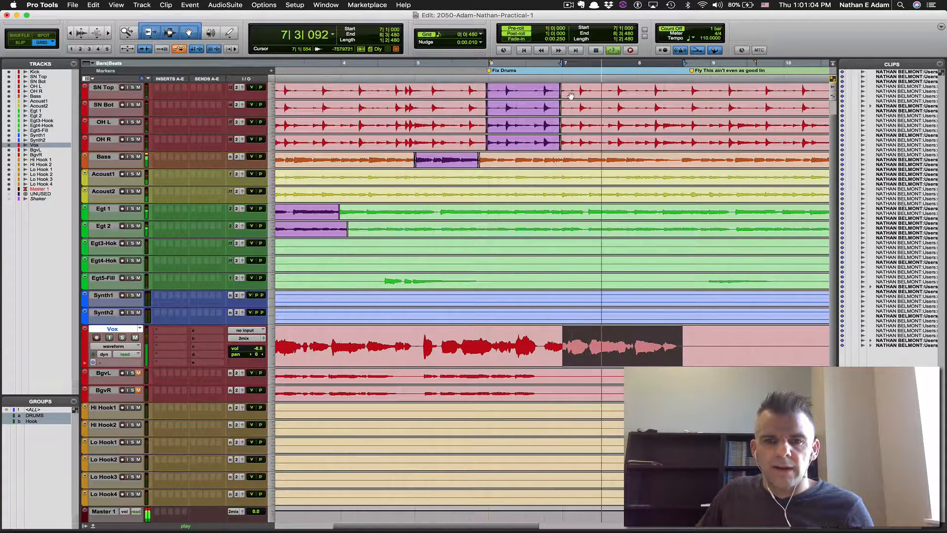
Paste the copied vocal line on Vox at 8|4|480 and play it back
key("space")
left_click(704, 339)
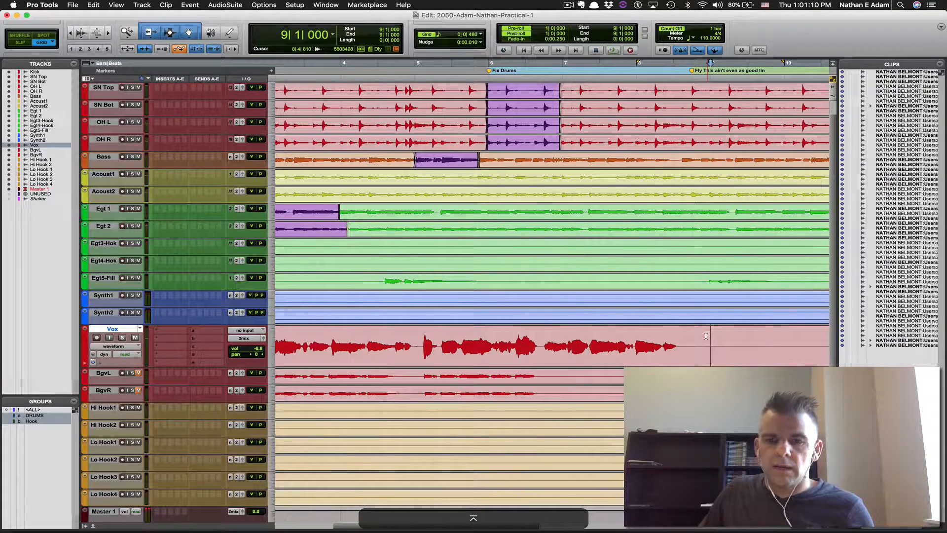
key("super+v")
key("space")
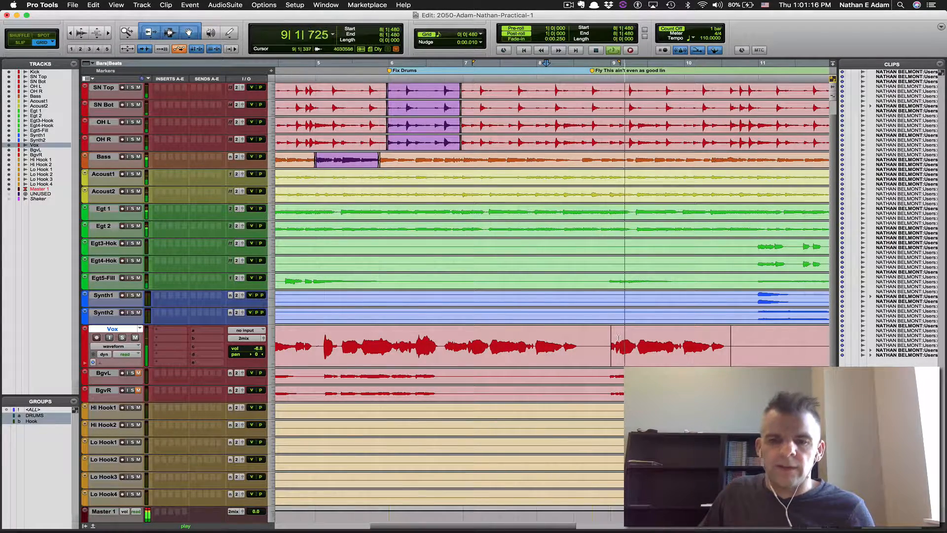
Extend the pasted clip's start to 8|4|527 and delete the leftover Vox clip after it
left_click(622, 353)
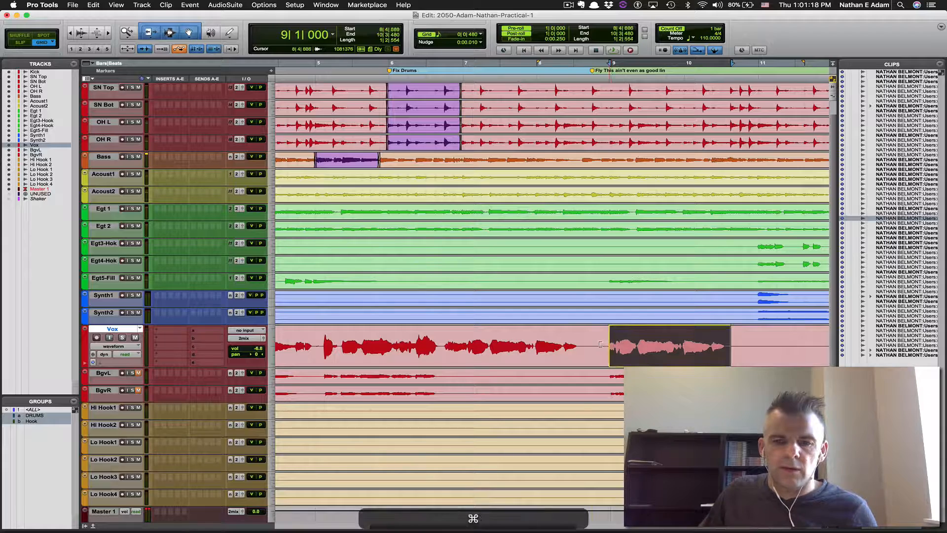
mouse_move(600, 344)
left_mouse_down()
mouse_move(580, 346)
mouse_move(590, 343)
left_mouse_up()
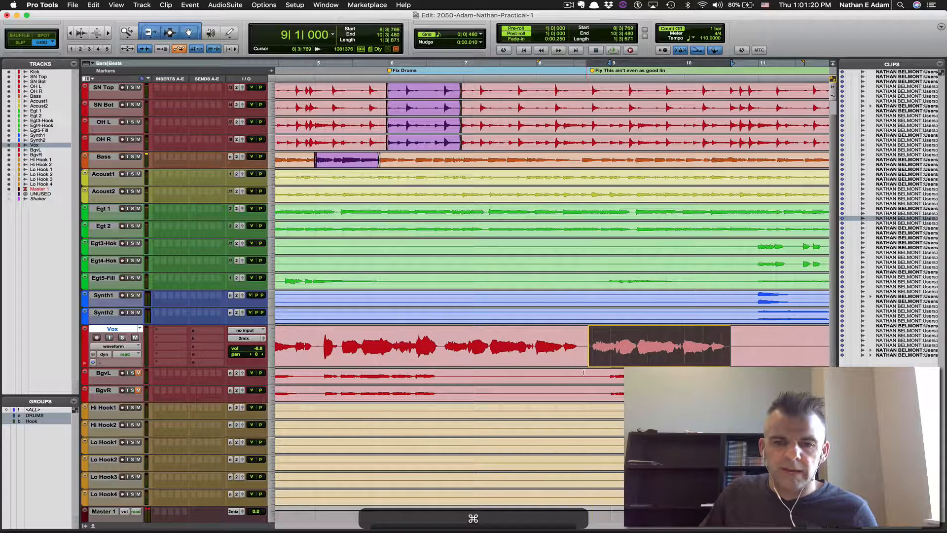
left_click(586, 366)
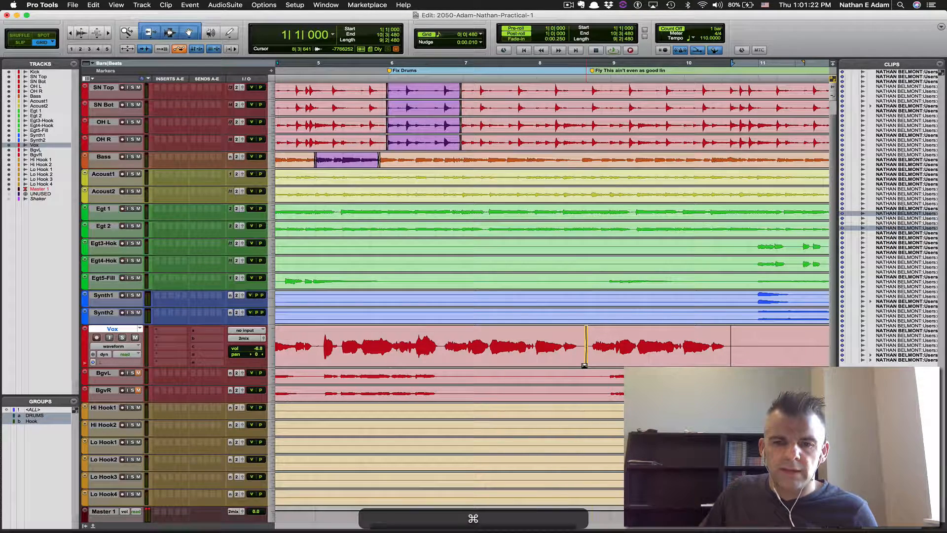
left_click(746, 359)
key("BackSpace")
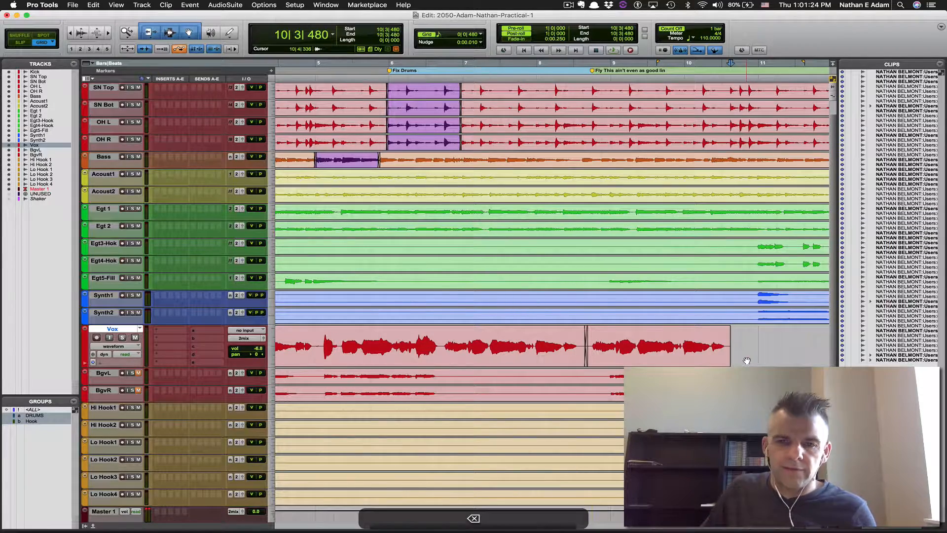
Play the vocal edit from 8|3, save, zoom out to bars 1–15, and view the Word instructions
left_click(574, 329)
key("space")
key("super+s")
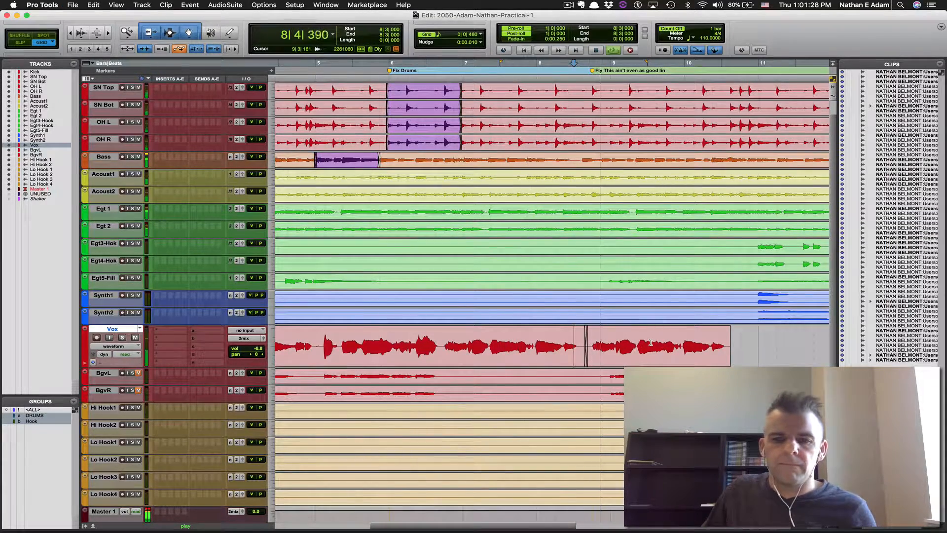
key("super+bracketleft")
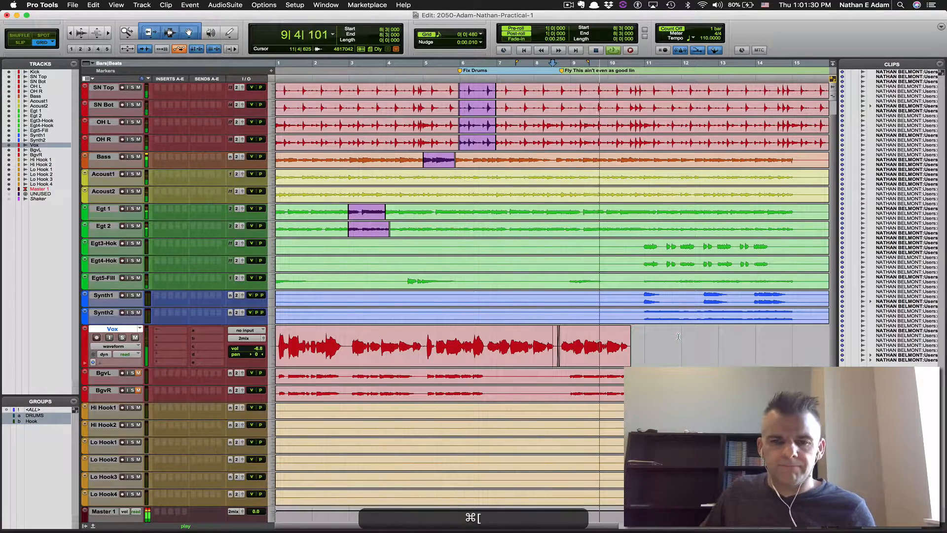
key("super+Tab")
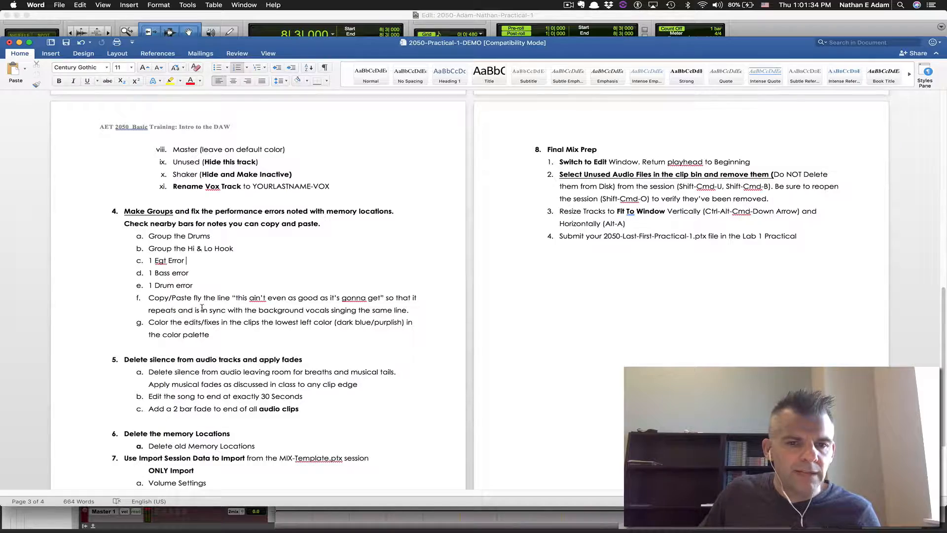
Colour the repeated Vox clip dark purple using the clip colour palette
key("super+Tab")
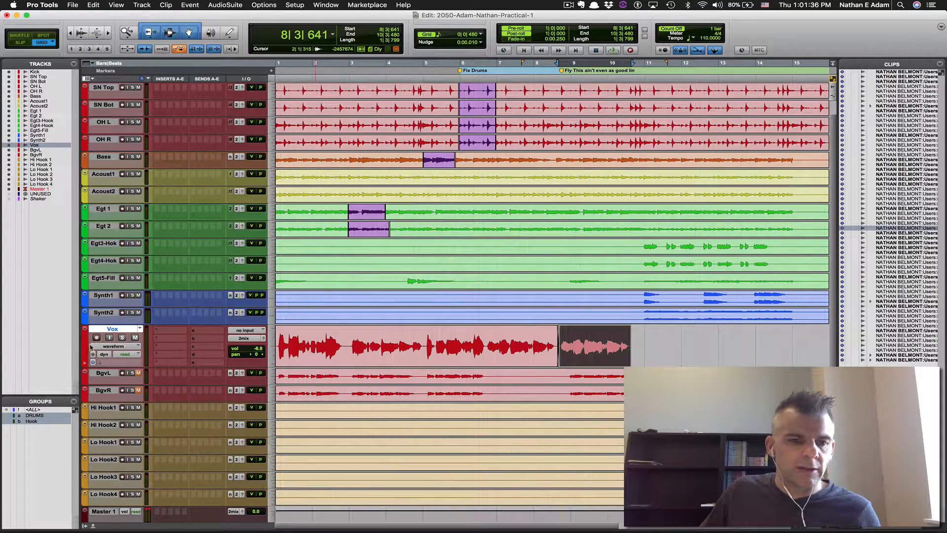
double_click(85, 346)
left_click(281, 322)
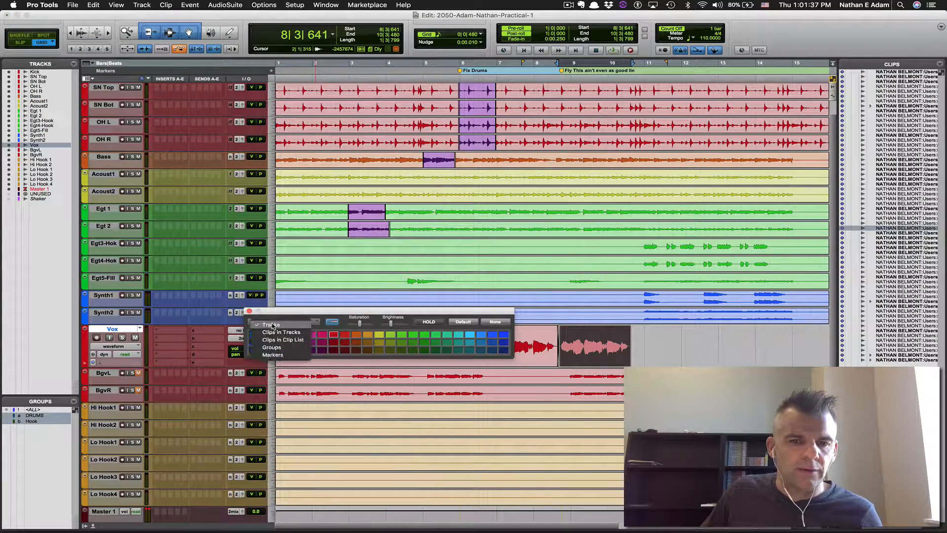
left_click(287, 350)
left_click(250, 311)
Save the session, fit all tracks to the window, and review the Word instructions
key("super+s")
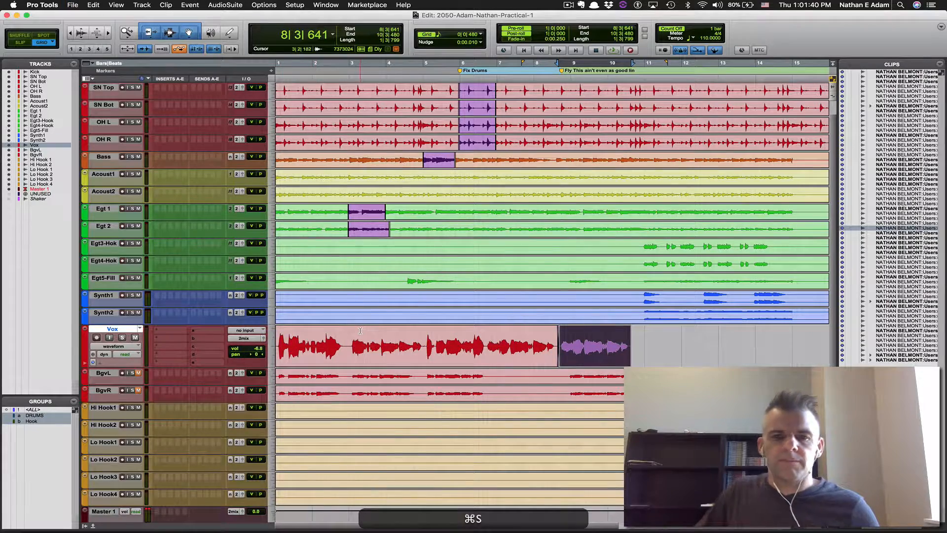
key("ctrl+alt+shift+super+Down")
key("alt+super+a")
key("super+Tab")
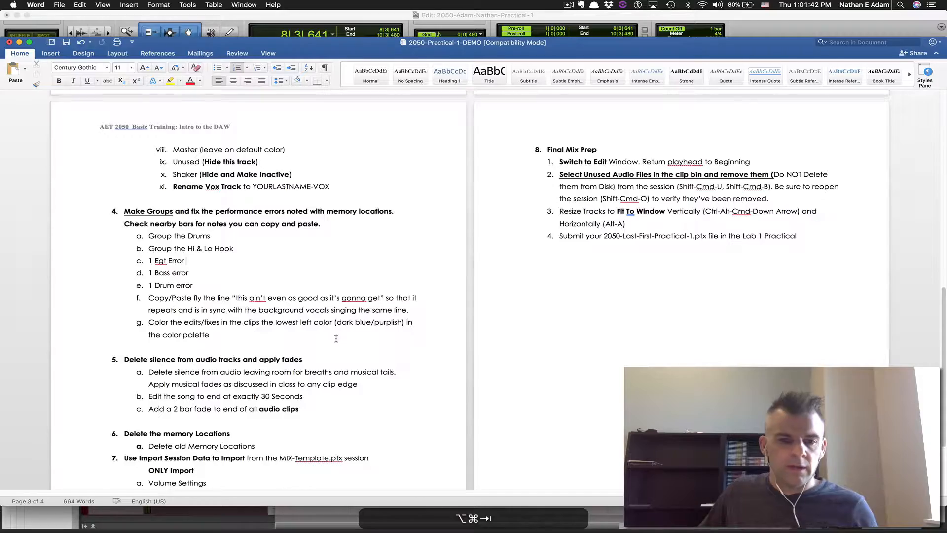
scroll(197, 346, "down", 3)
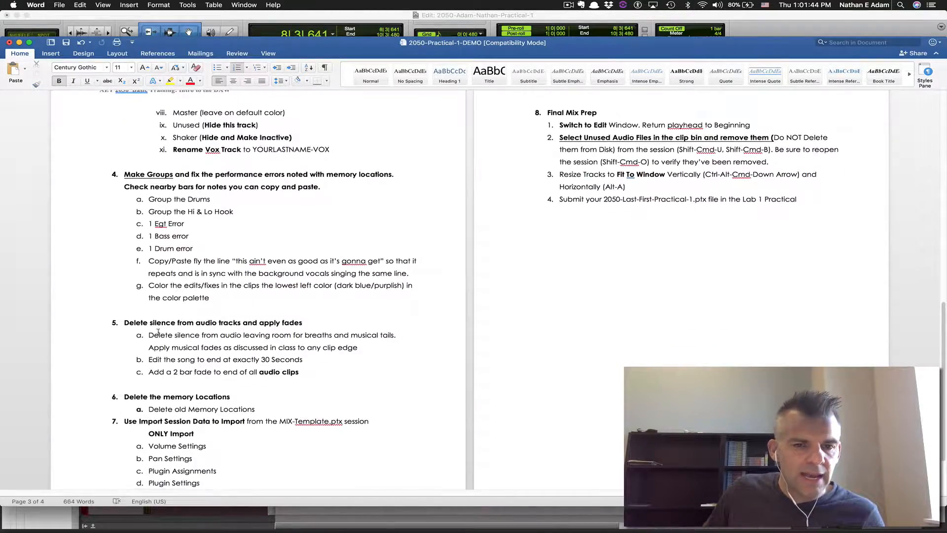
key("super")
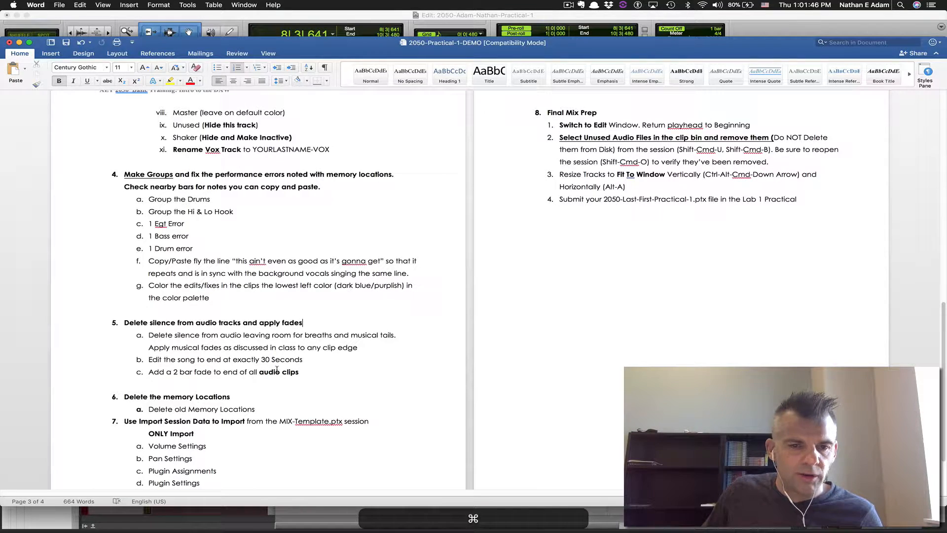
key("super+Tab")
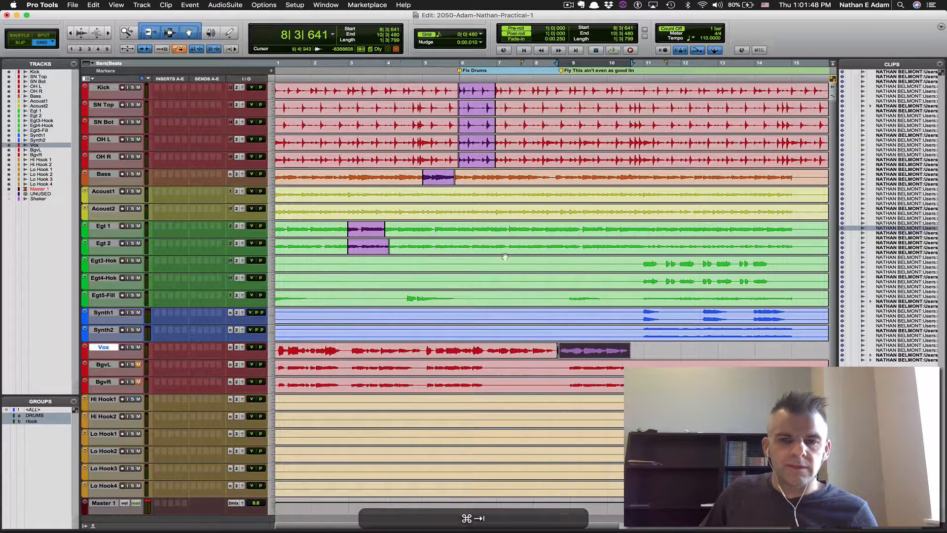
Trim the Egt3-Hok and Egt4-Hok clip starts to near 10|4
left_click(638, 261)
key("a")
left_click(636, 279)
key("a")
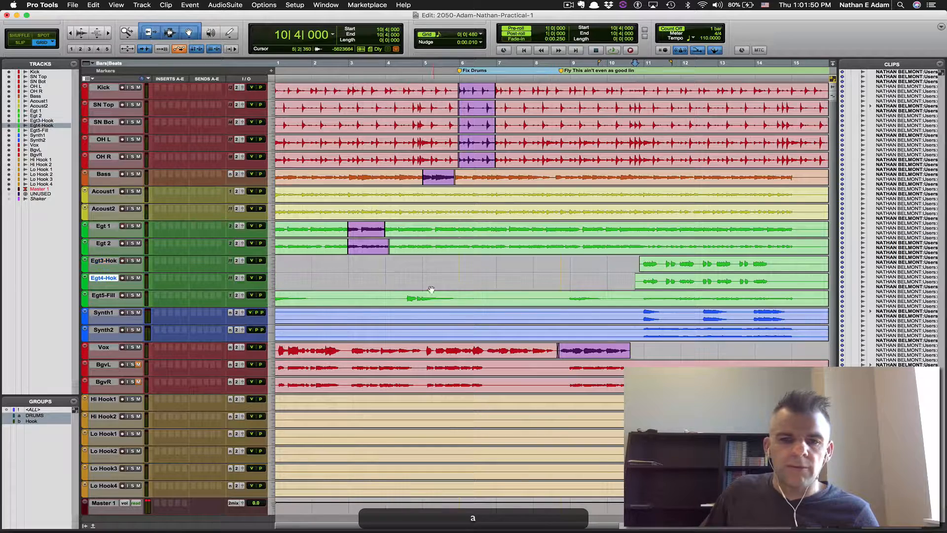
Split and trim Egt5-Fill at bar 2, 4|3, bar 6, 8|4|480, 9|4|480 and 10|4|480
left_click(312, 296)
key("b")
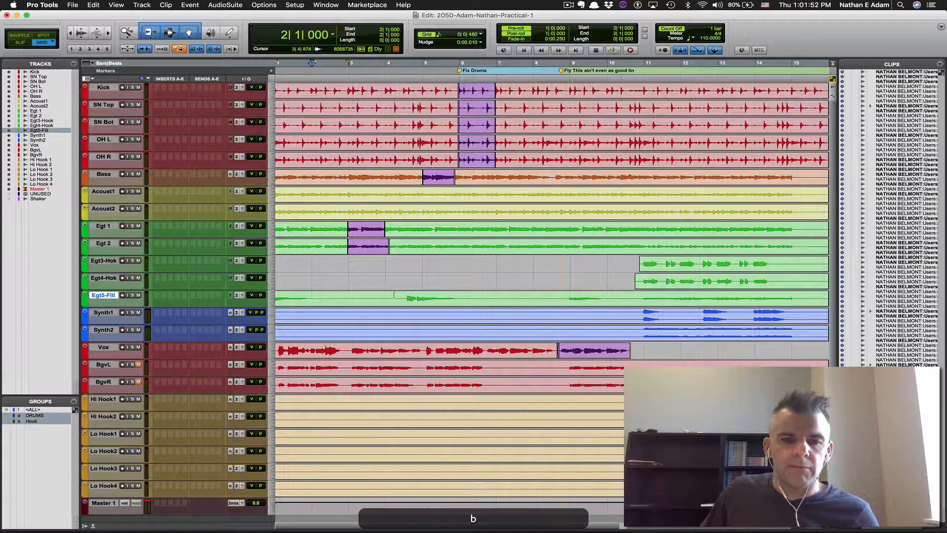
left_click(403, 294)
key("a")
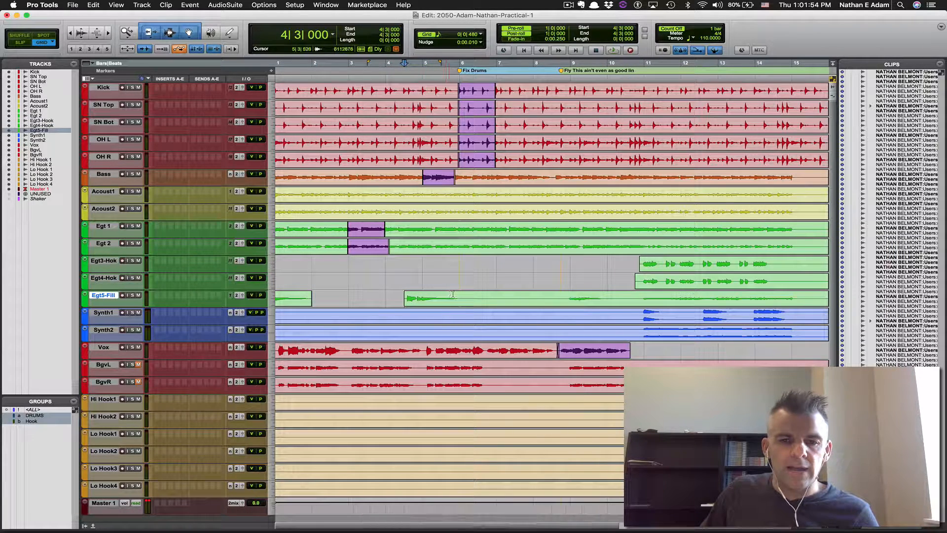
key("b")
left_click(568, 297)
key("a")
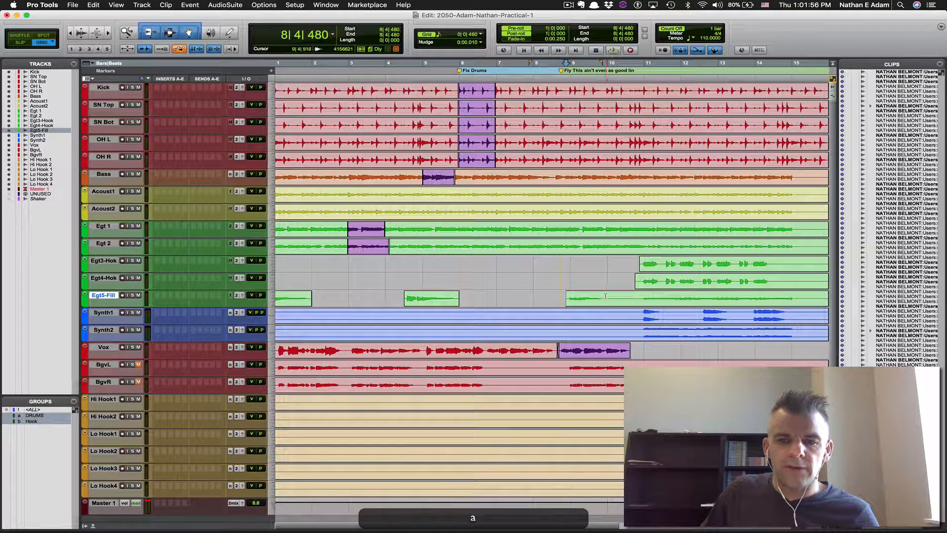
left_click(602, 297)
key("b")
left_click(640, 295)
key("a")
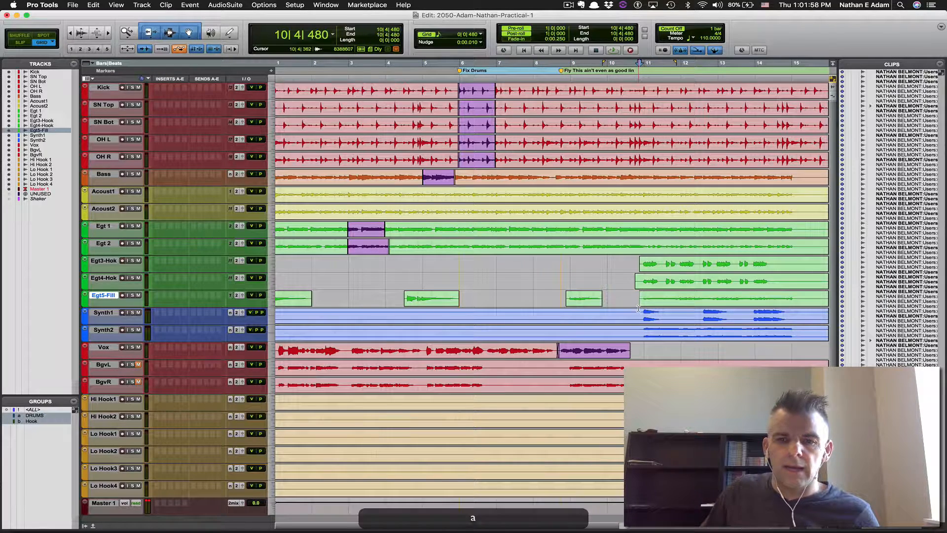
Trim the BgvL, BgvR and Hook clips, and delete the backing-vocal gap from 6|4 to 8|4|480
left_click(635, 367)
key("s")
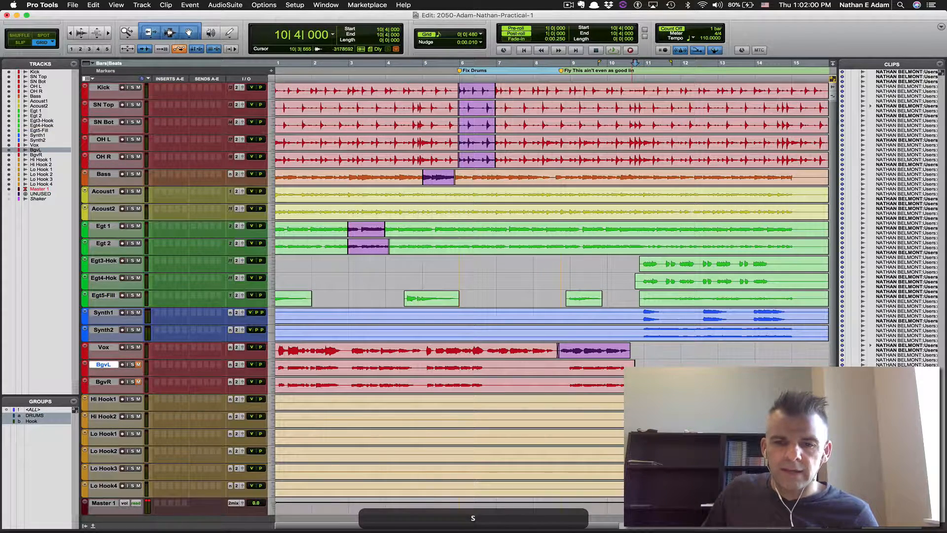
left_click(631, 385)
key("s")
left_click(727, 419)
key("s")
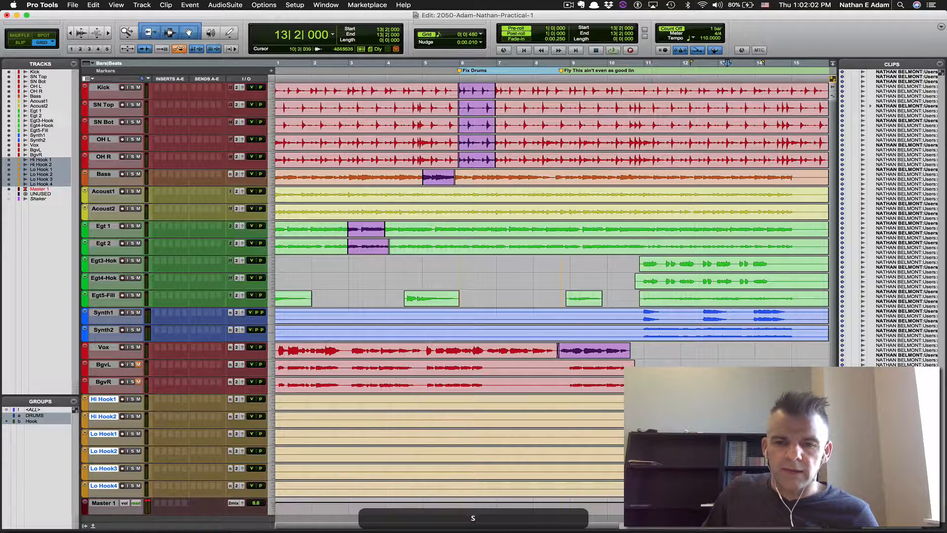
key("a")
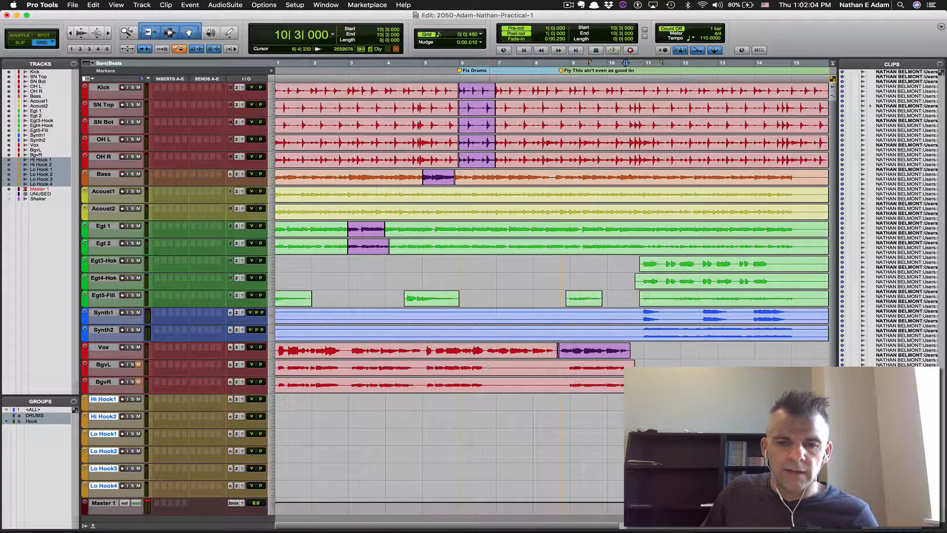
left_click_drag(487, 368, 561, 391)
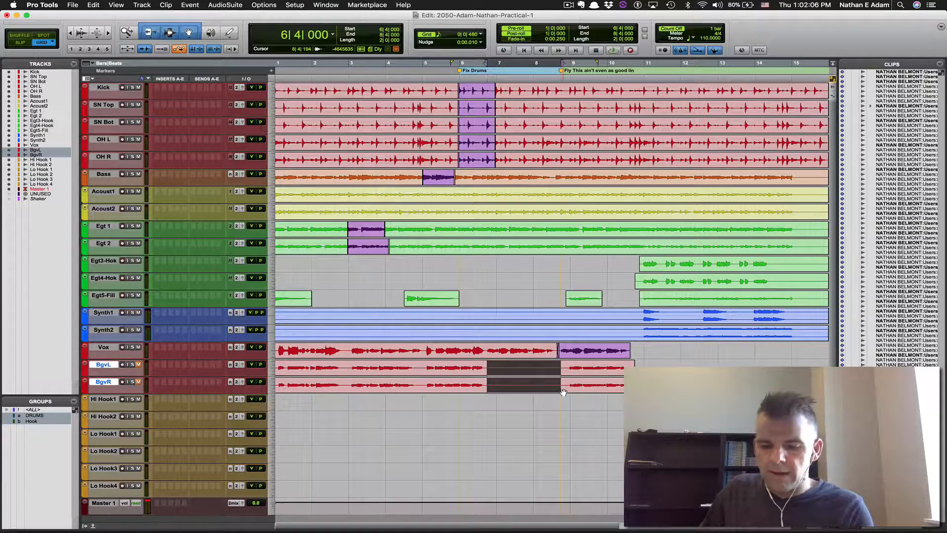
key("Delete")
Trim the Synth1 and Synth2 clips to start at 10|4|480 and end near bar 15
left_click(639, 312)
key("a")
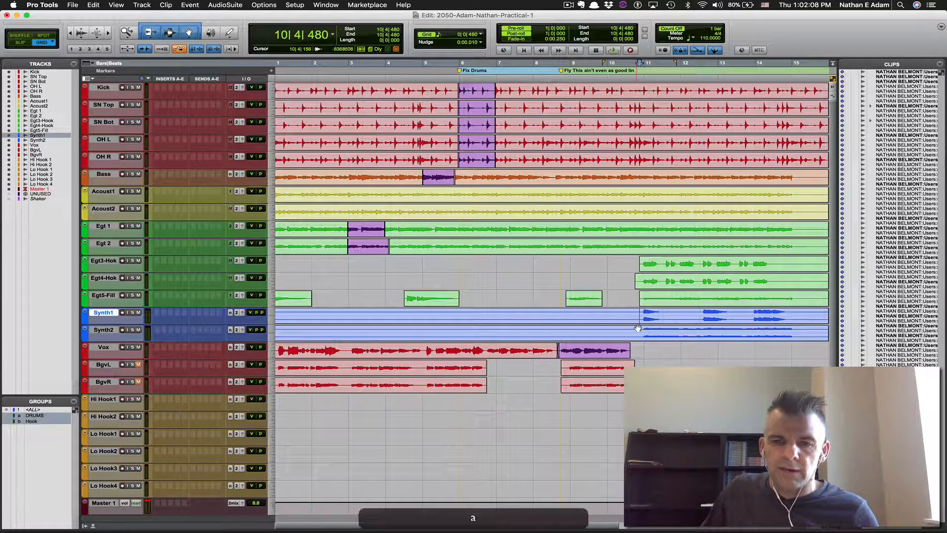
left_click(640, 329)
key("a")
left_click(795, 312)
key("s")
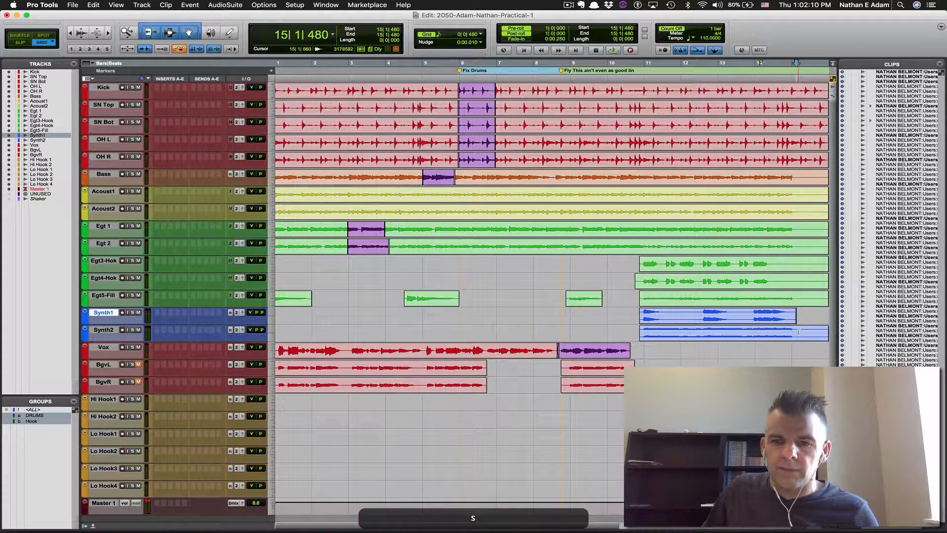
left_click(801, 330)
Trim the ends of Egt4-Hok, Egt3-Hok, Egt5-Fill (15|1|480), Egt1 and Egt2 near bar 15
left_click(778, 282)
key("s")
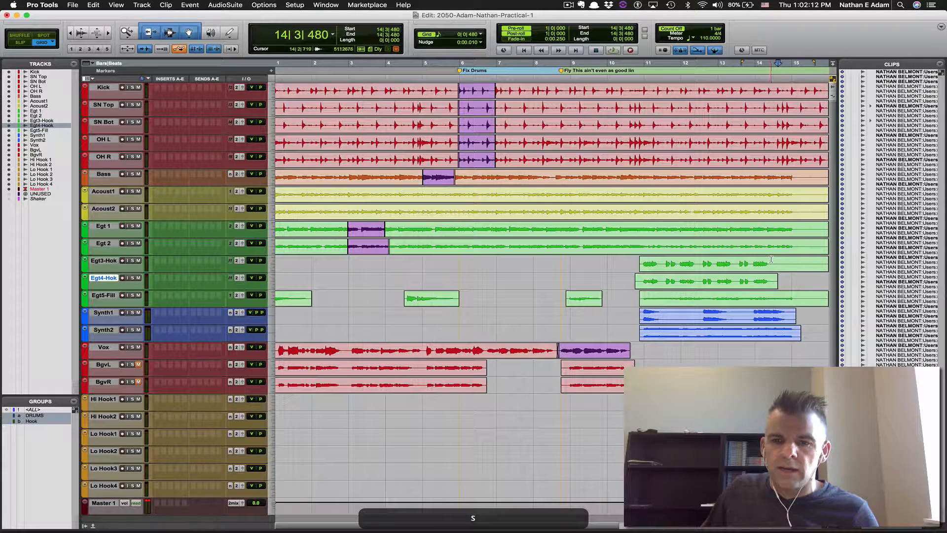
left_click(771, 263)
key("s")
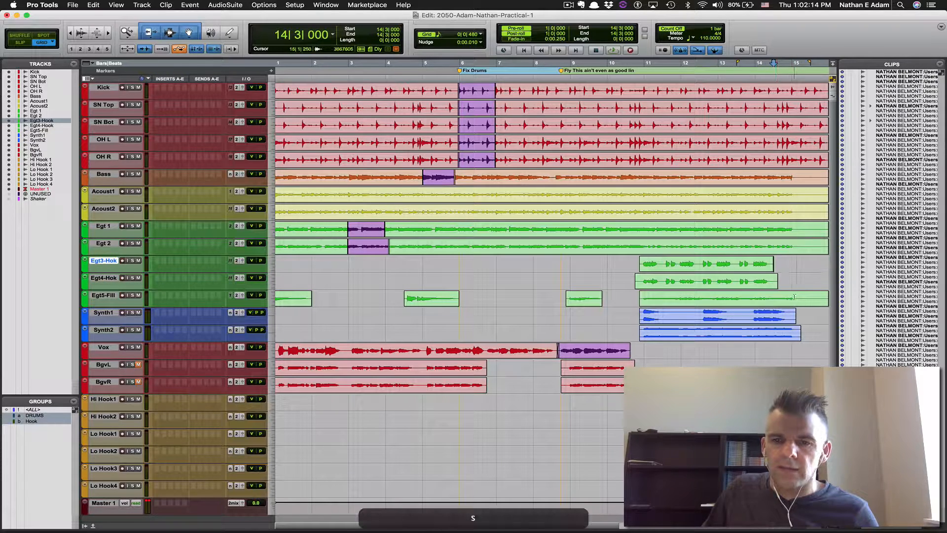
left_click(796, 296)
key("s")
left_click(800, 226)
key("s")
left_click(796, 247)
key("s")
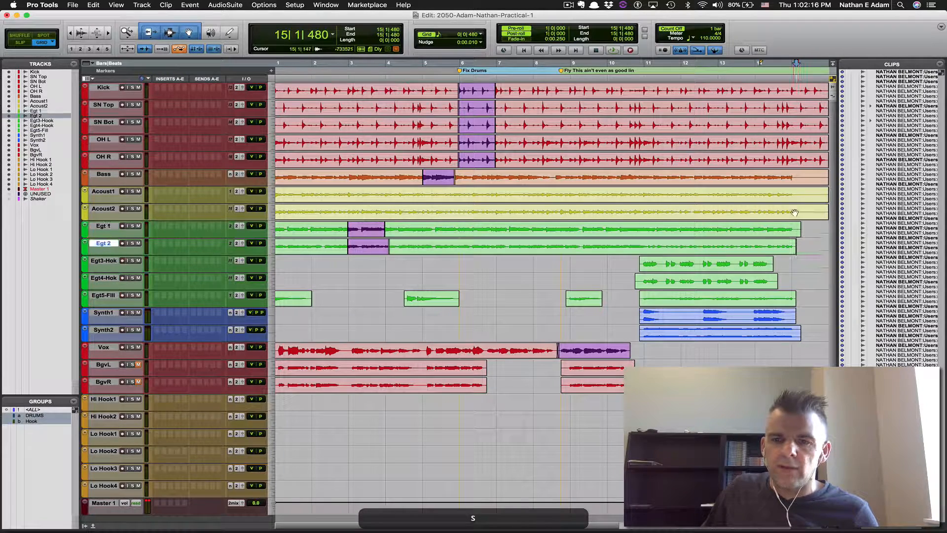
End the Acoust2, Acoust1 and Bass clips at the same point near bar 15
left_click(797, 207)
key("s")
left_click(800, 191)
key("s")
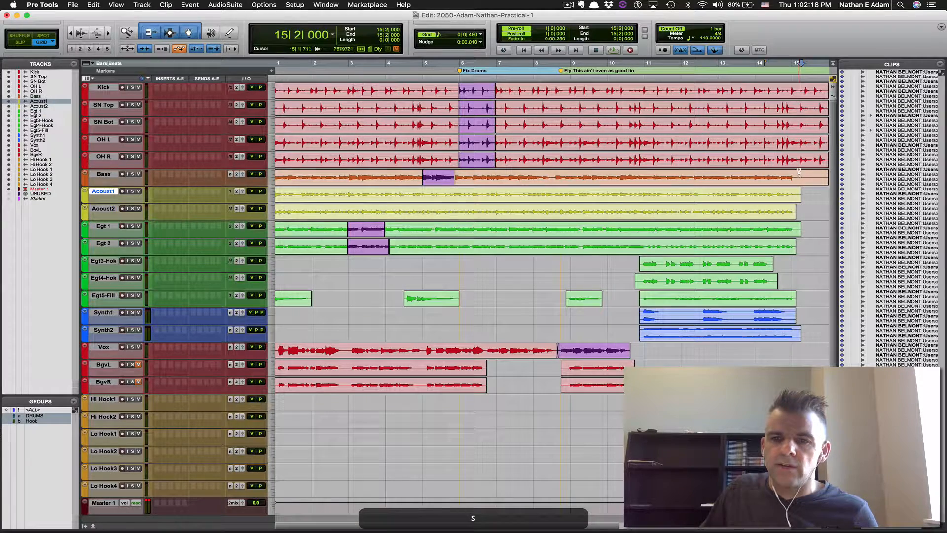
left_click(793, 176)
key("s")
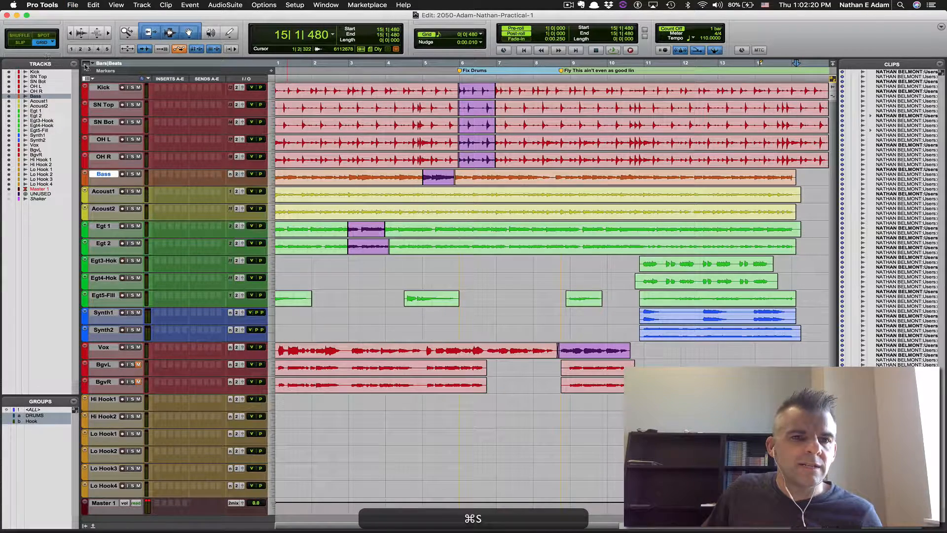
Show the Minutes:Seconds and Tempo rulers and make Min:Secs the main timebase
left_click(131, 69)
left_click(163, 87)
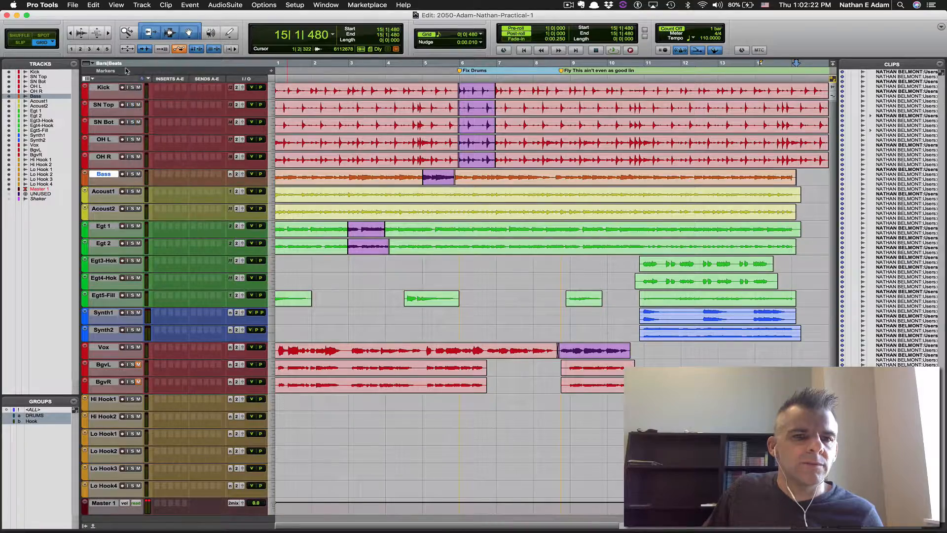
left_click(128, 75)
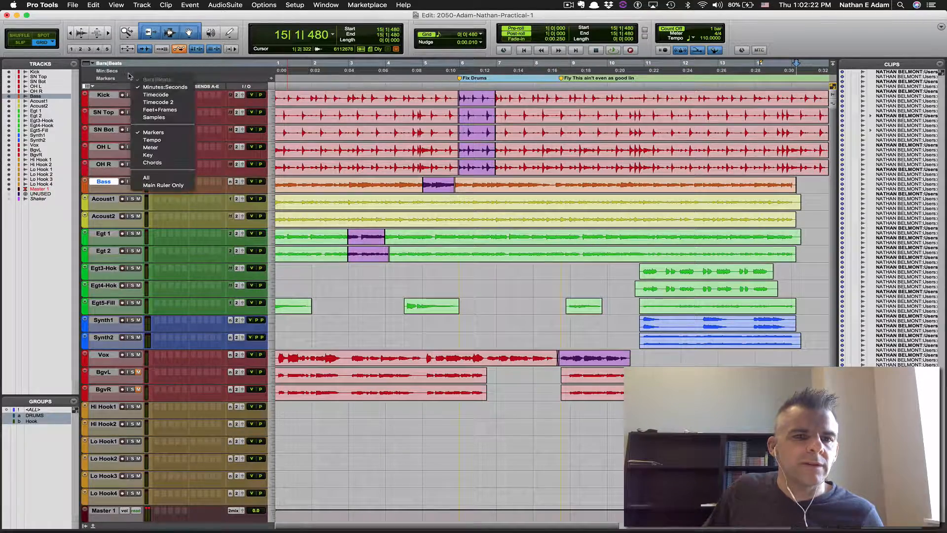
left_click(165, 139)
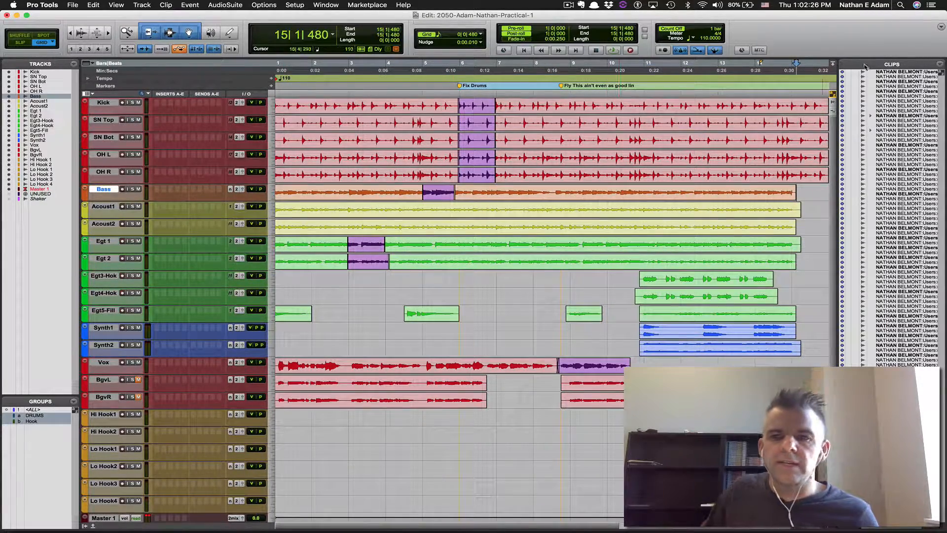
left_click(189, 73)
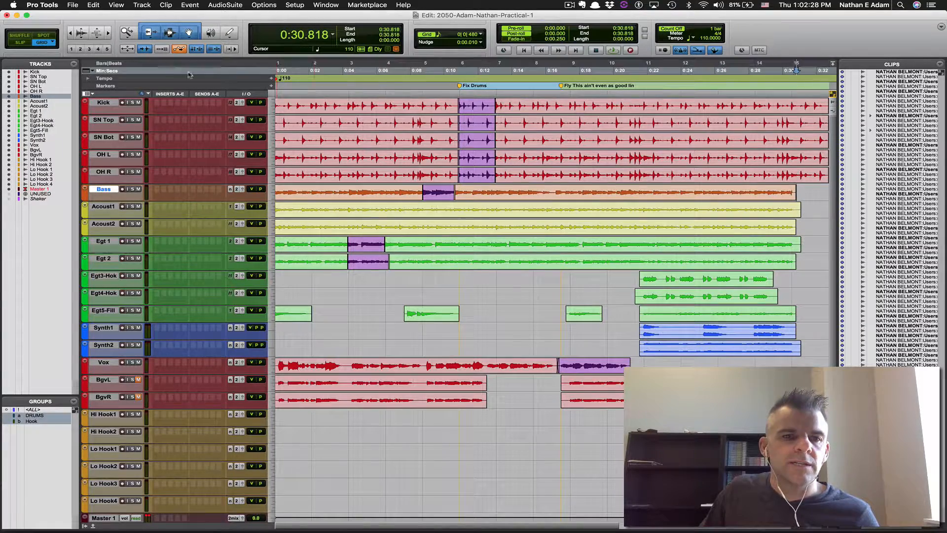
Place the edit point at exactly 0:30.000 across all tracks
left_click(781, 72)
left_click(784, 73)
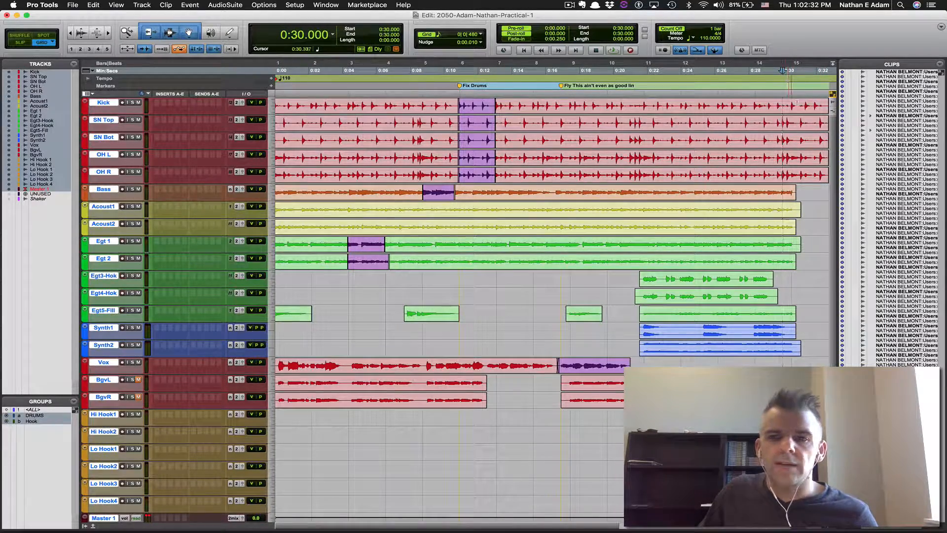
scroll(797, 103, "right", 6)
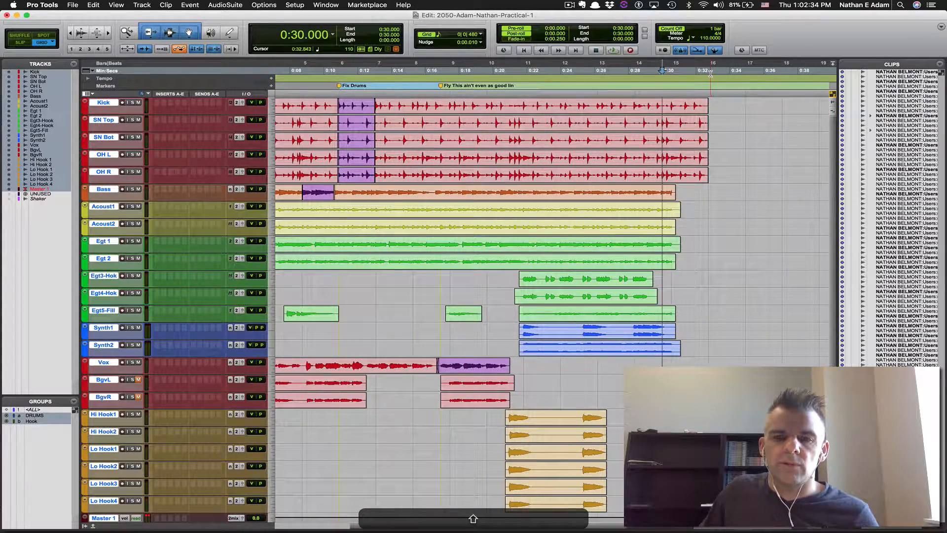
Delete all audio on every track from 0:30.000 to the session end
left_click_drag(662, 110, 662, 508)
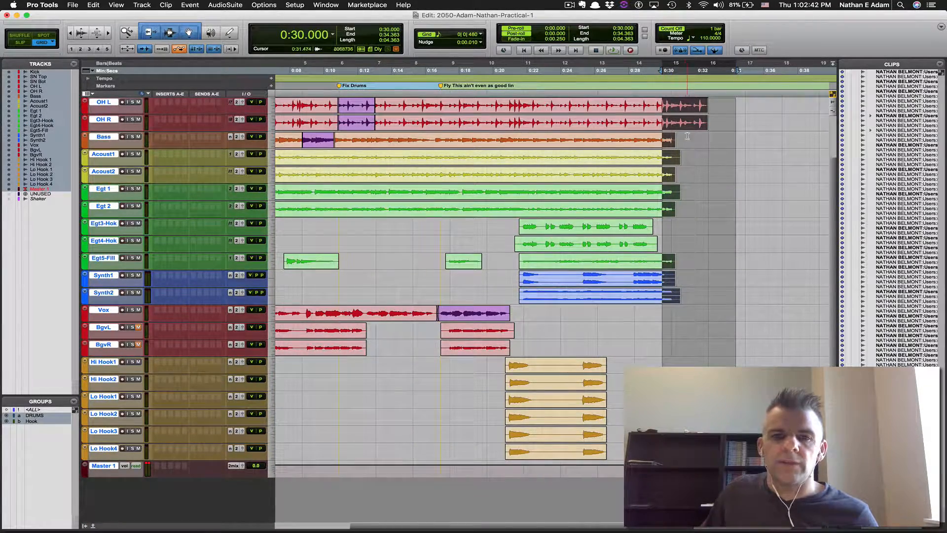
scroll(690, 144, "up", 3)
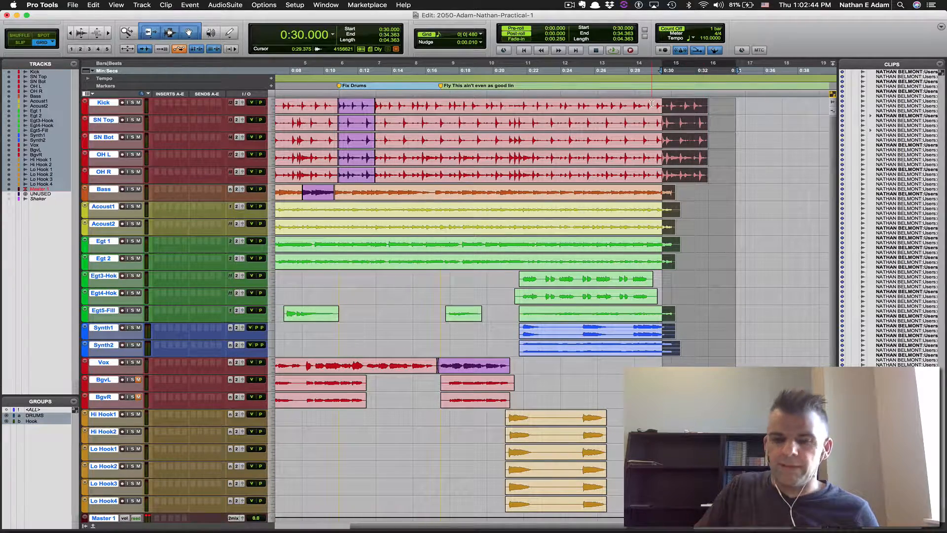
key("BackSpace")
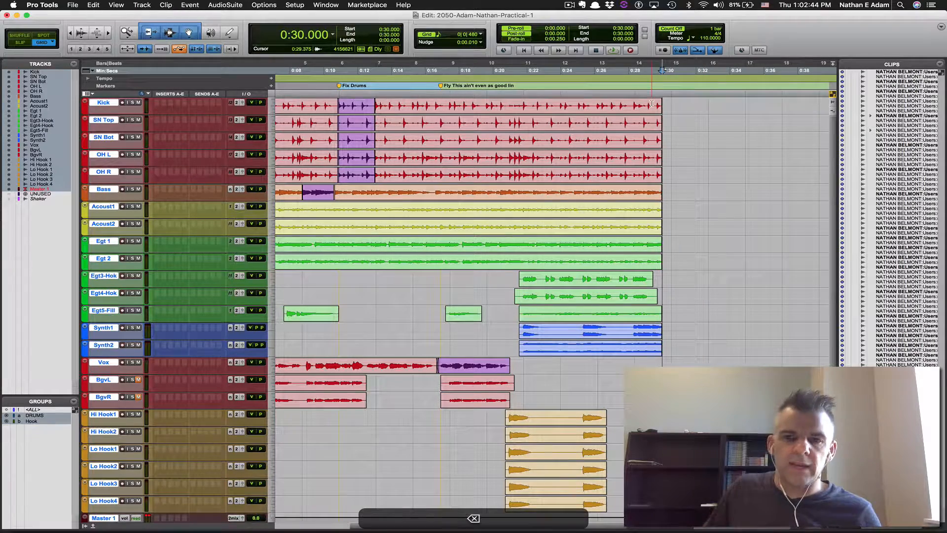
Make Bars|Beats the main timebase again, return to the start, and fit the session to the window
left_click(125, 65)
key("Return")
key("alt+a")
key("ctrl+alt+super+Down")
key("alt+super+s")
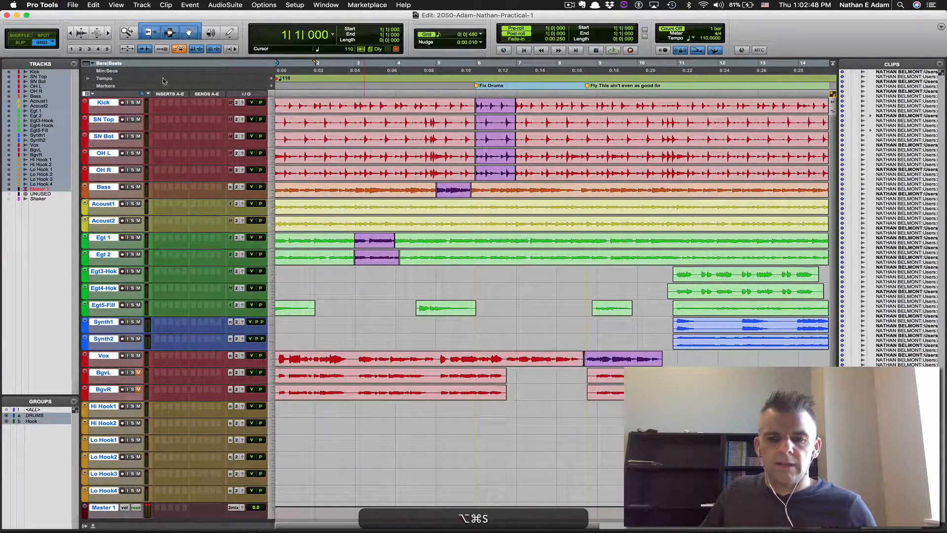
Add fades to the hook guitar and synth clip starts, the vocal clip edges, and the Hi/Lo Hook starts
left_click_drag(656, 274, 677, 344)
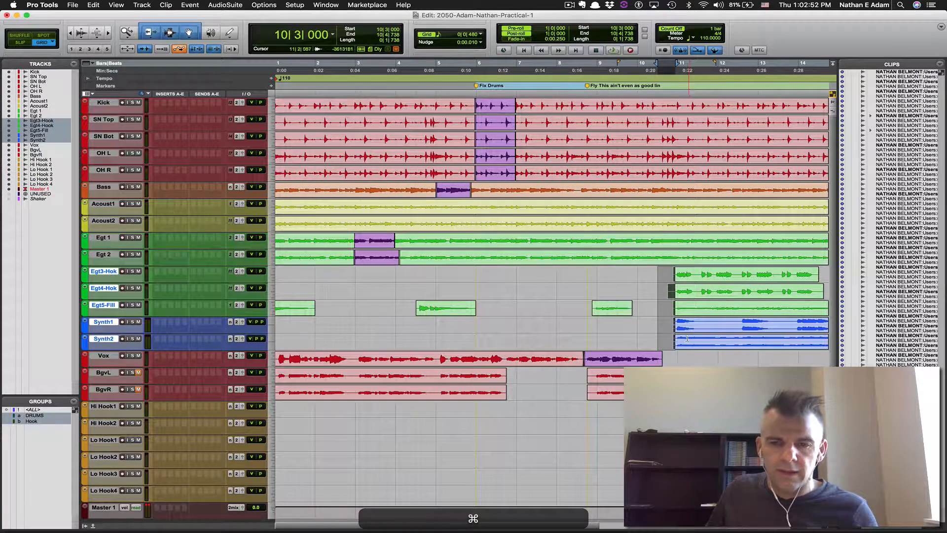
key("f")
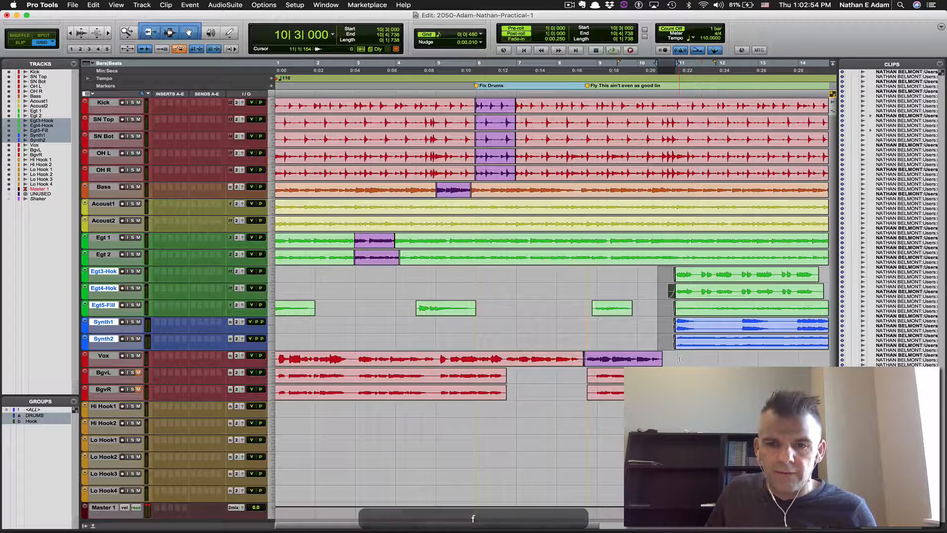
left_click_drag(685, 360, 661, 393)
key("super+f")
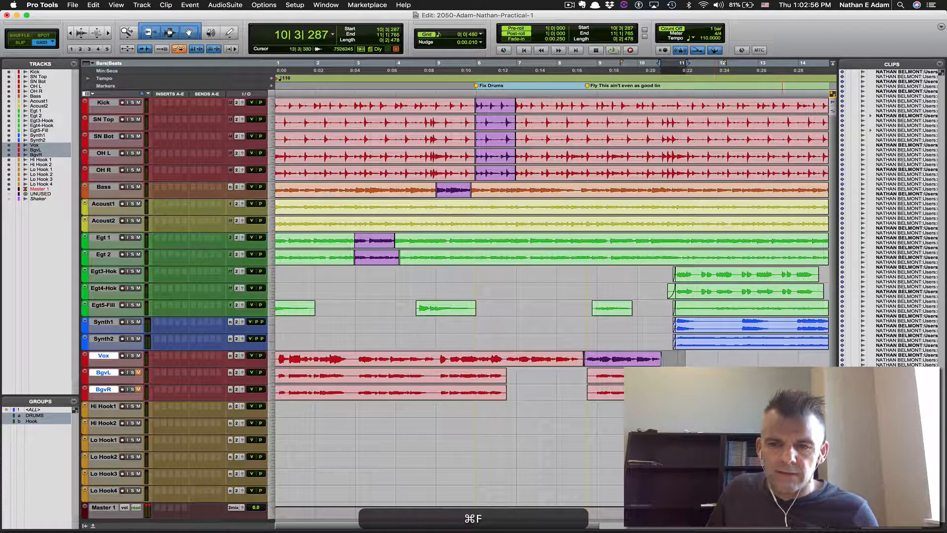
left_click_drag(782, 416, 768, 423)
key("super+f")
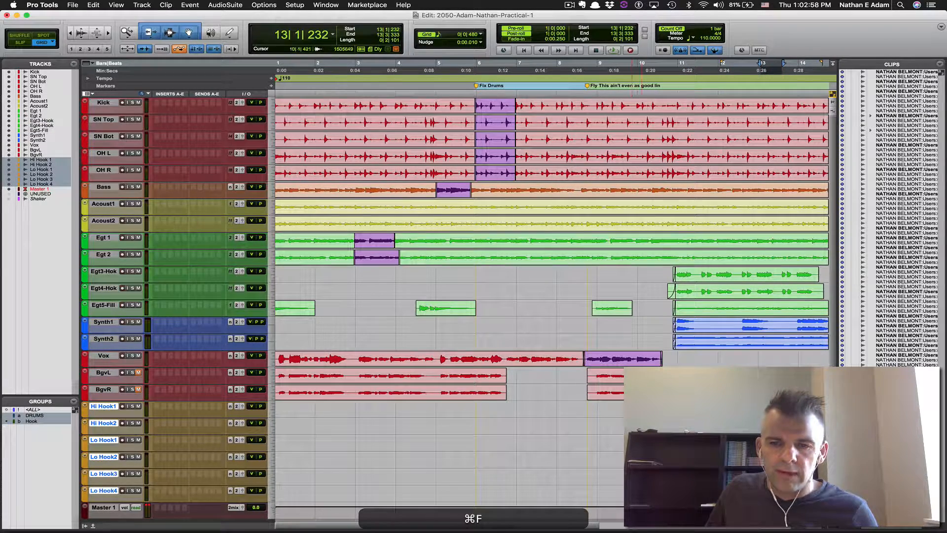
Fade in the later BgvL/BgvR clips, fade out the Egt5-Fill clip ends, then view the Word notes
left_click_drag(643, 419, 662, 420)
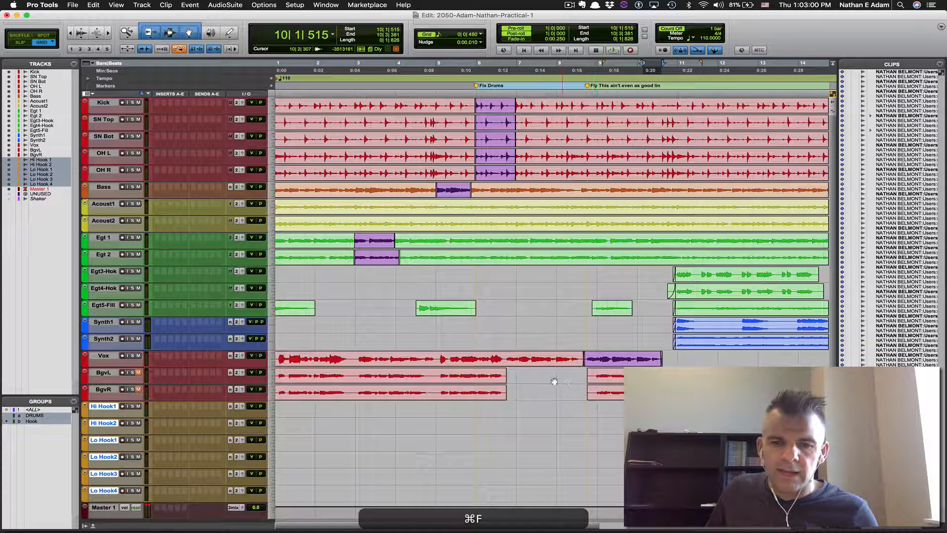
left_click_drag(532, 376, 504, 392)
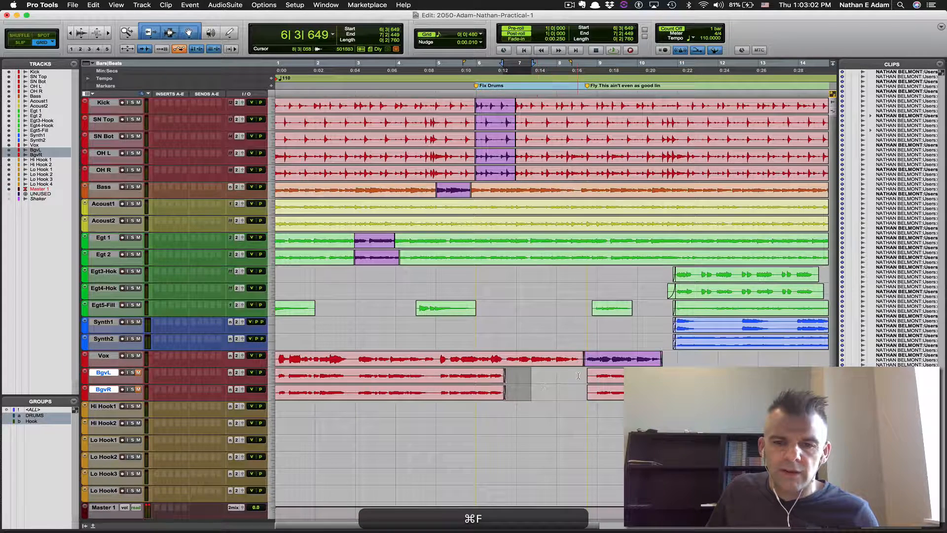
left_click_drag(578, 376, 592, 391)
key("super+f")
left_click_drag(645, 306, 462, 307)
key("super+f")
key("super+f")
left_click_drag(397, 307, 302, 307)
scroll(419, 281, "right", 5)
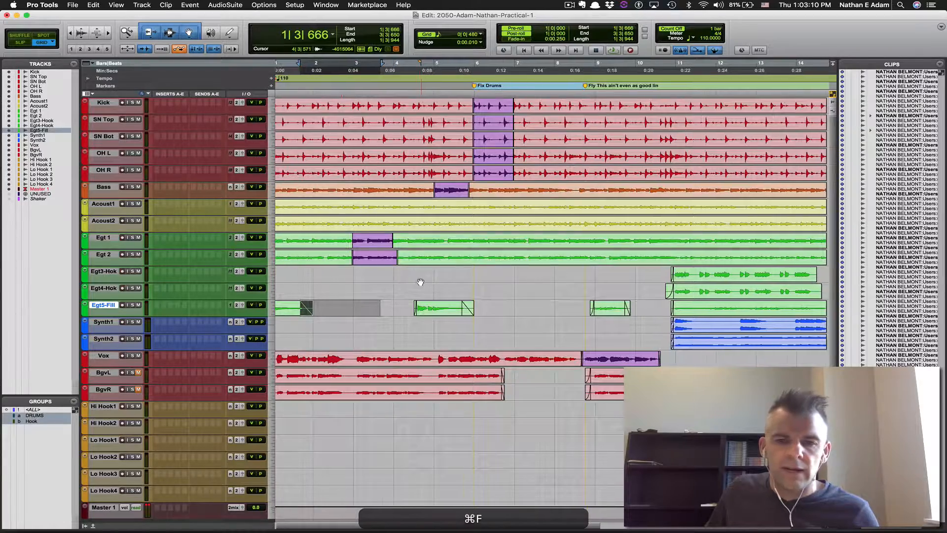
scroll(629, 279, "left", 5)
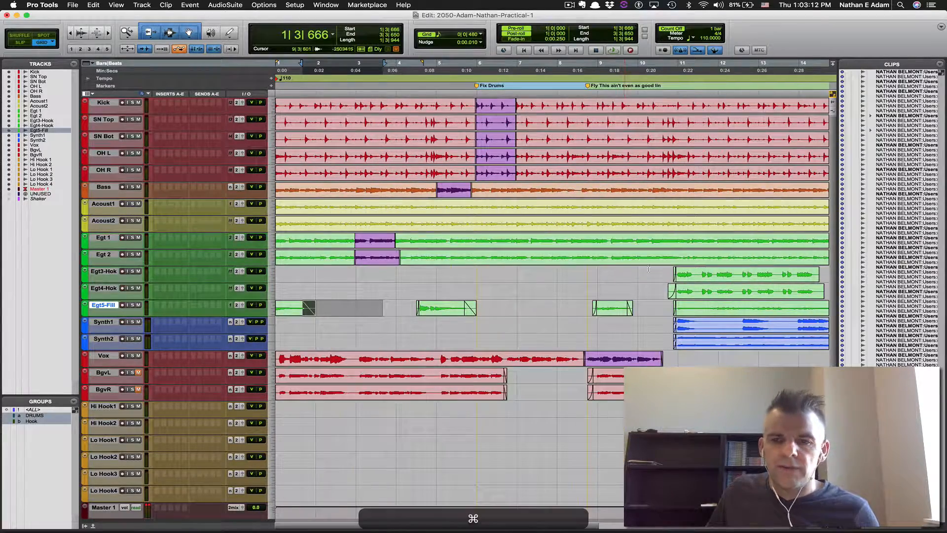
key("super+Tab")
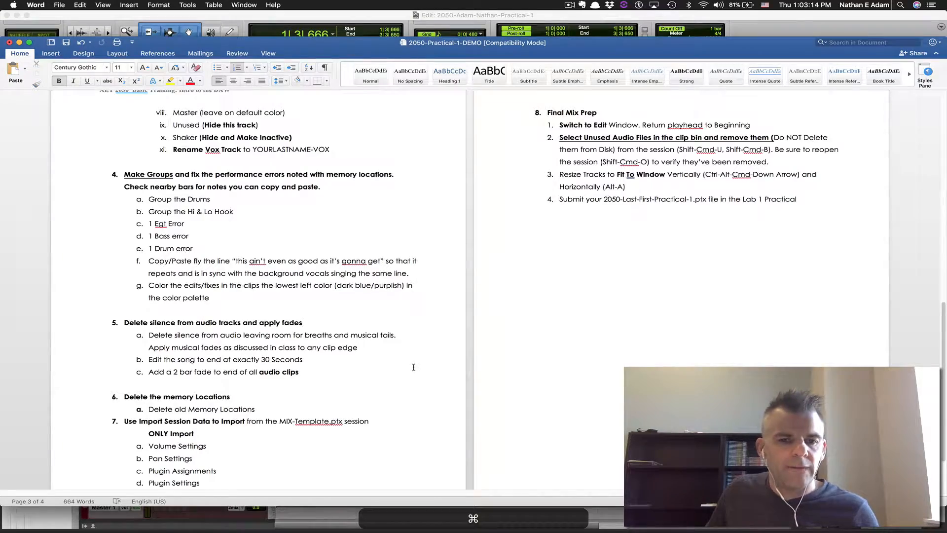
Add fade-outs to every clip end from bar 13 onward, then return to the session start
key("super+Tab")
scroll(675, 61, "right", 3)
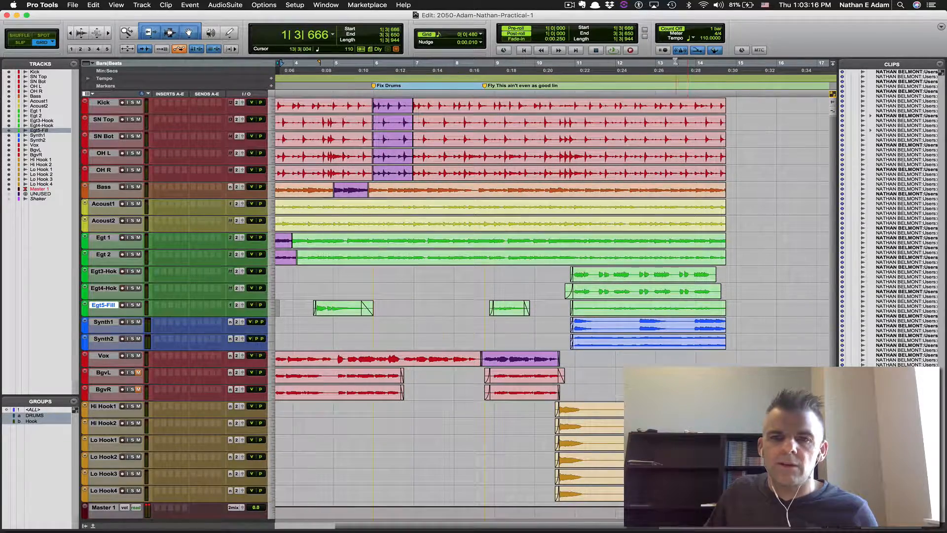
left_click_drag(657, 62, 763, 68)
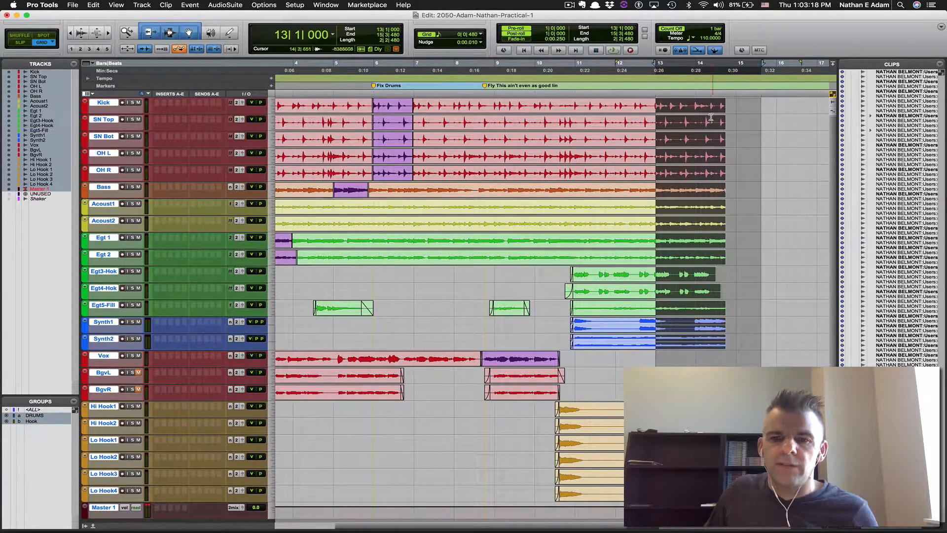
key("f")
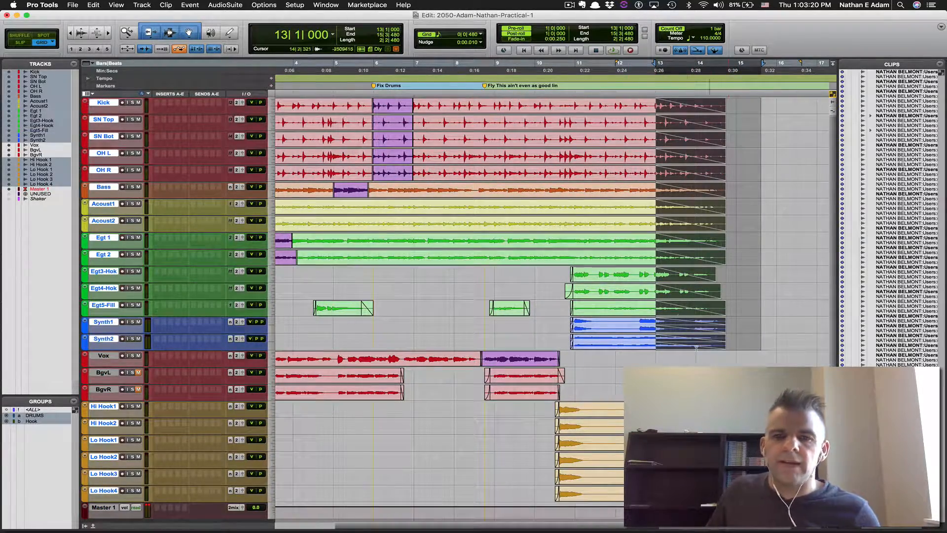
scroll(656, 68, "up", 5)
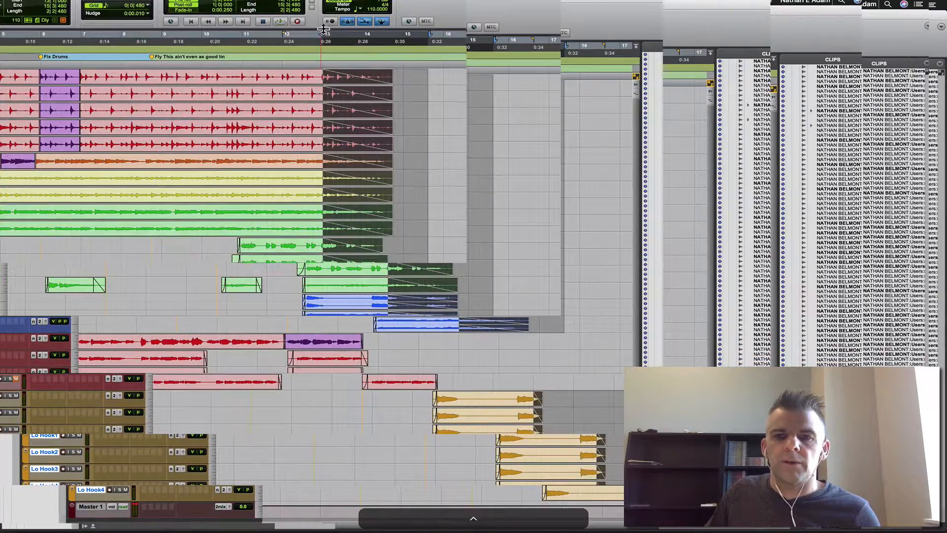
scroll(658, 71, "down", 5)
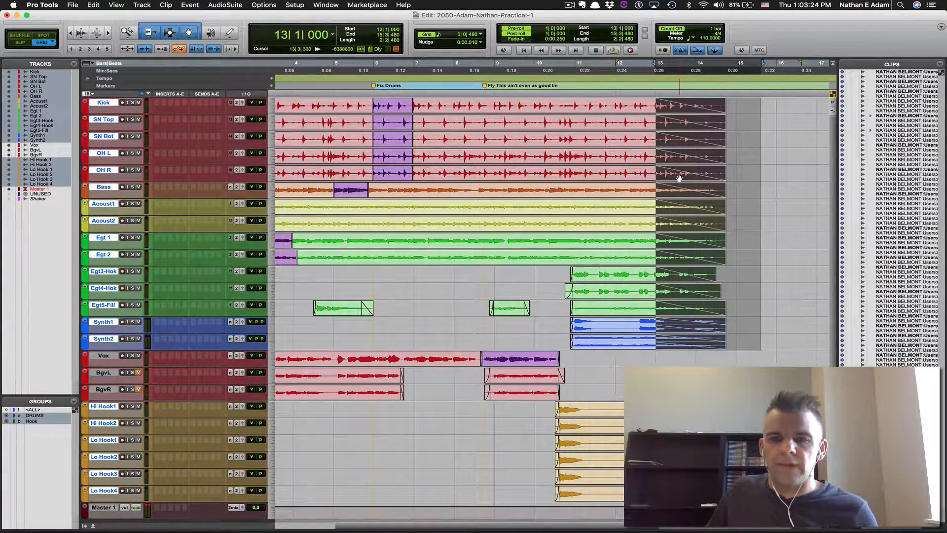
key("alt+ctrl+super+Return")
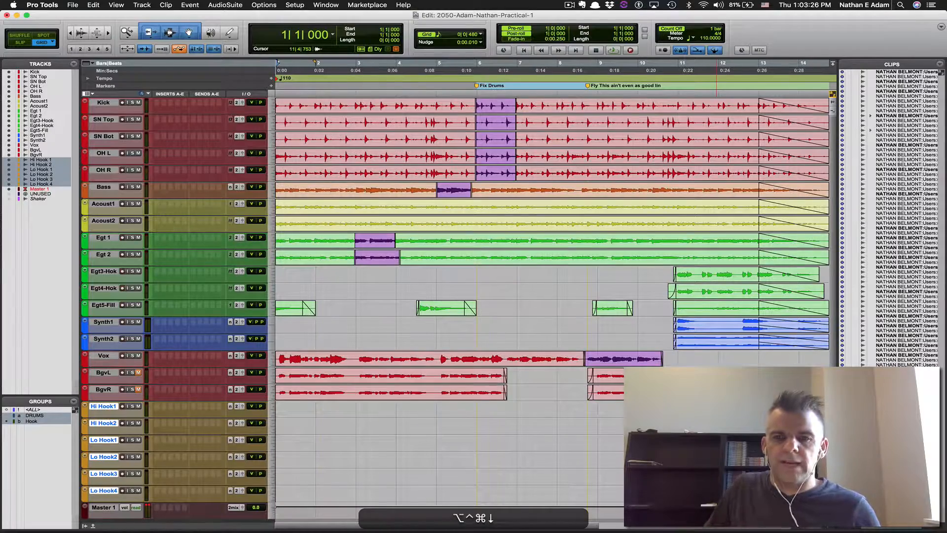
Delete the 'Fly This ain't even as good' marker, recheck the Word notes, and open the File menu
key("alt+super+Tab")
key("super+Tab")
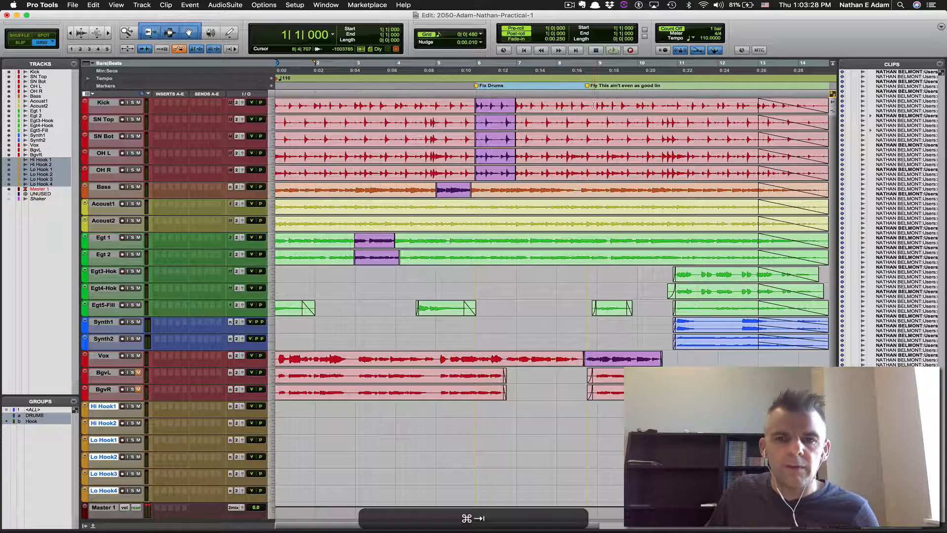
left_click(590, 88, "alt")
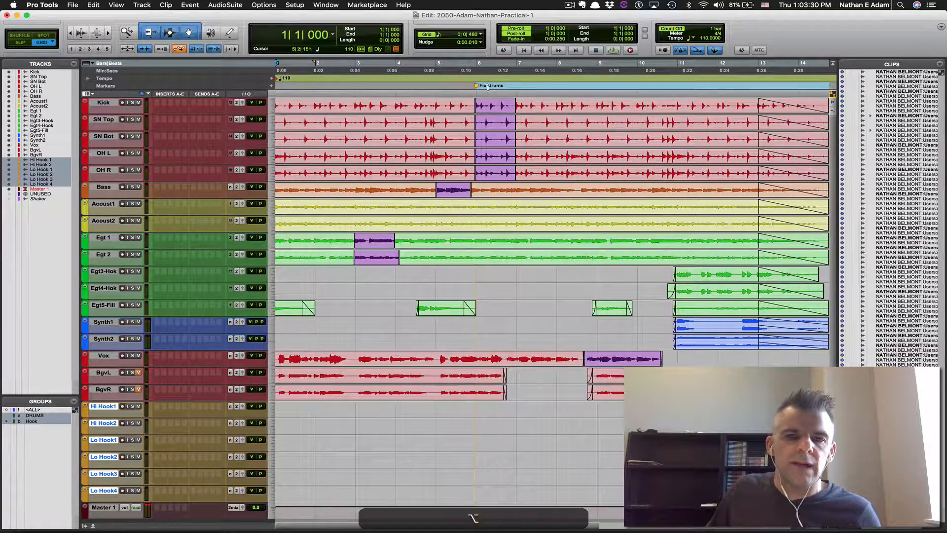
key("super+Tab")
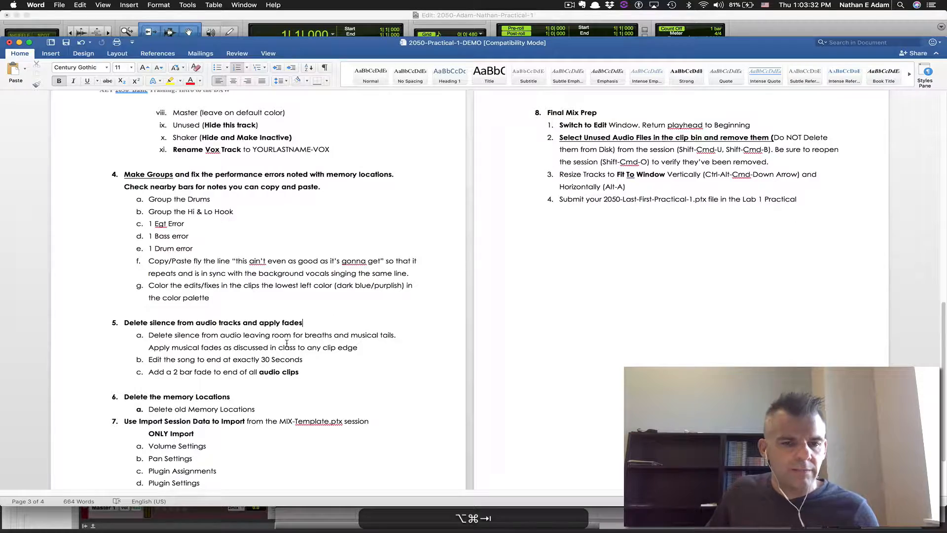
scroll(281, 344, "down", 2)
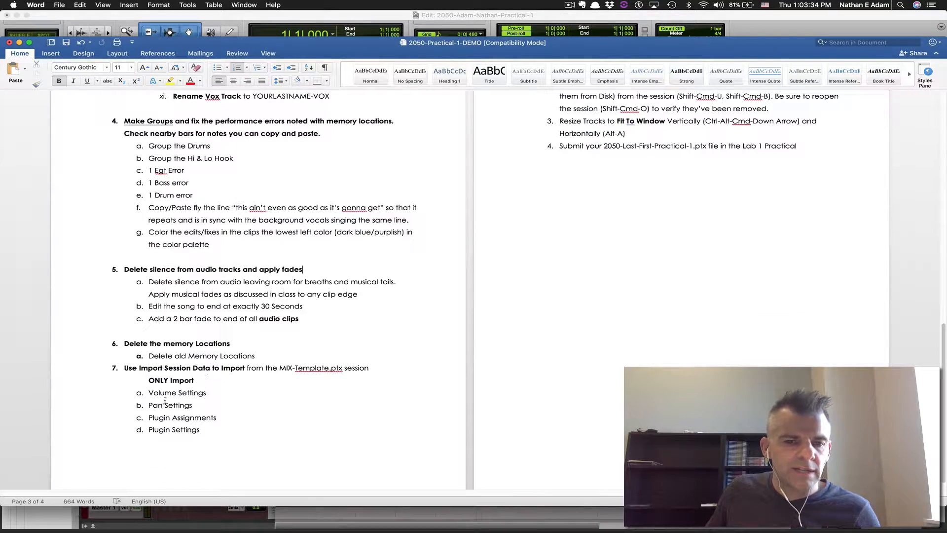
scroll(306, 395, "up", 2)
key("super+Tab")
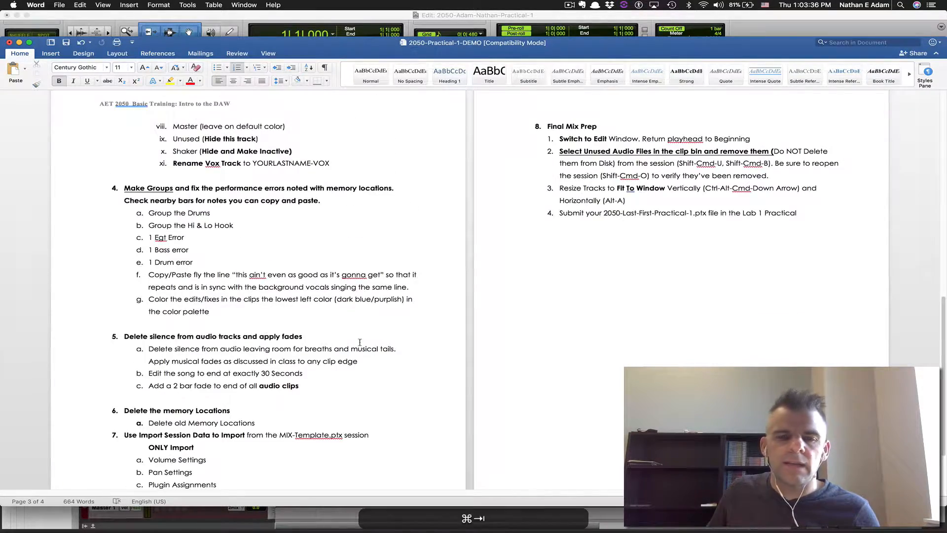
left_click(72, 5)
Import session data from Mix Template.ptx in the Desktop practical project folder
mouse_move(106, 134)
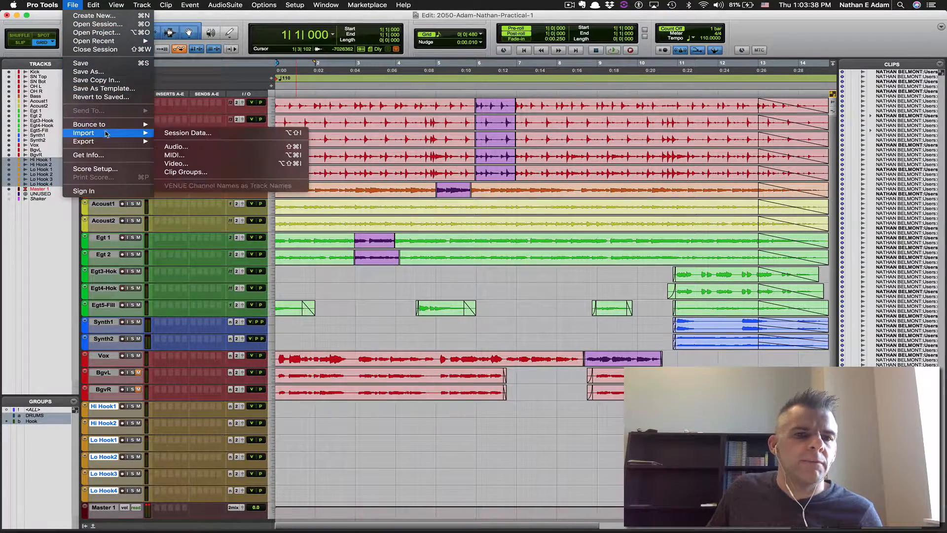
left_click(176, 128)
left_click(72, 5)
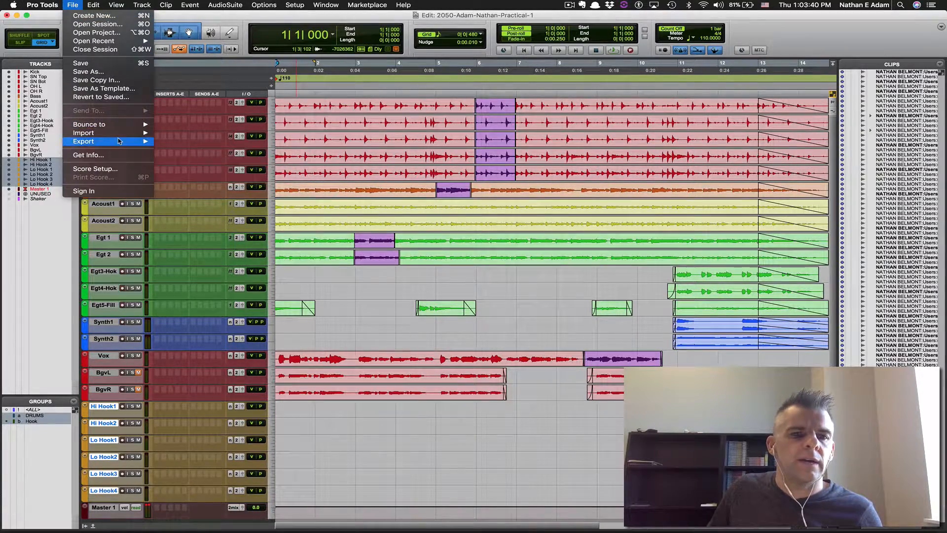
left_click(201, 136)
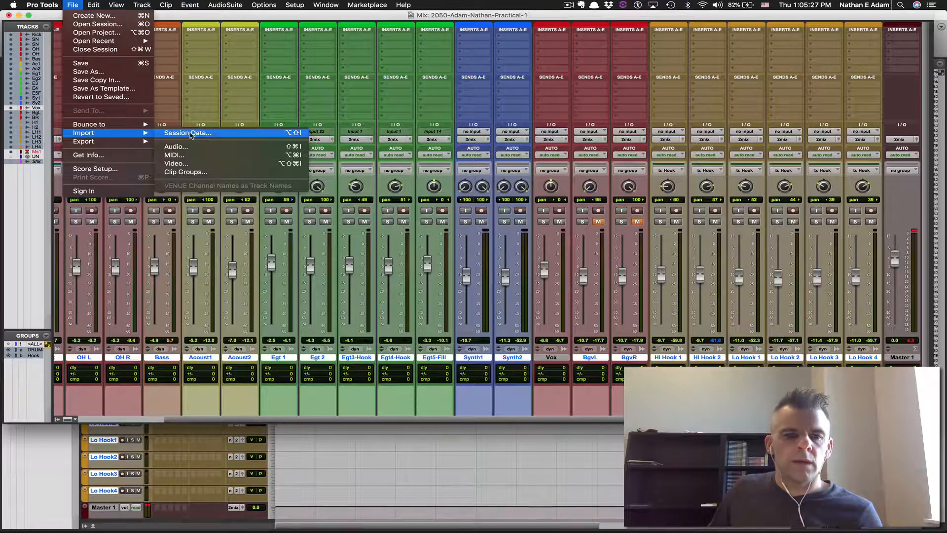
left_click(193, 132)
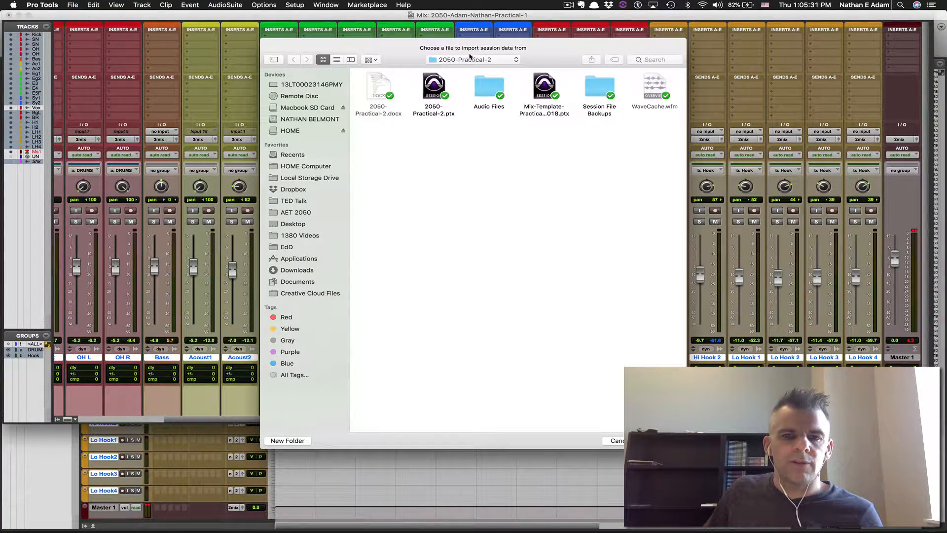
left_click(469, 58)
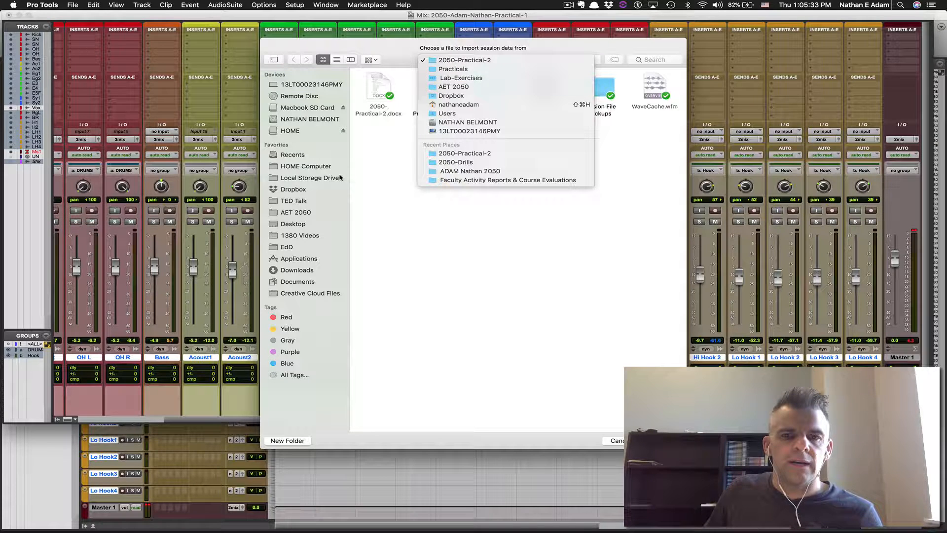
left_click(321, 166)
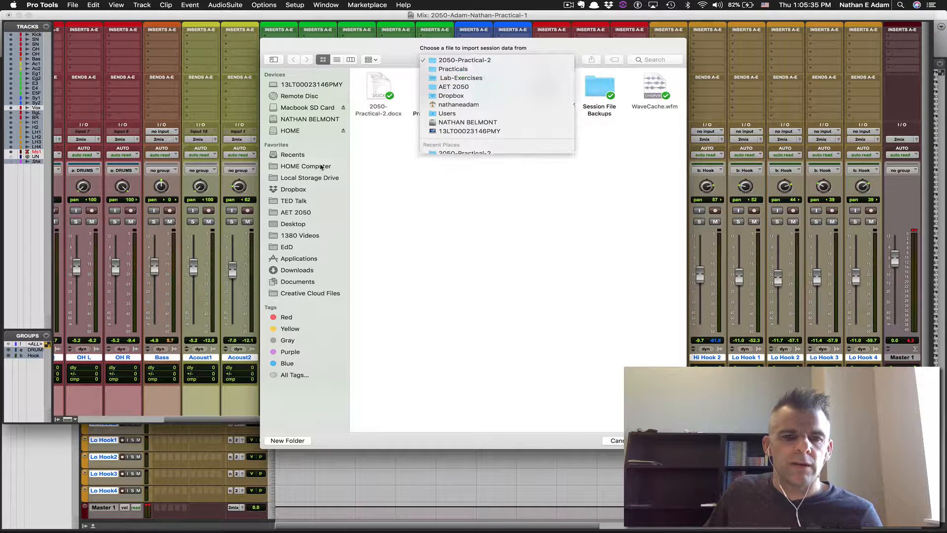
left_click(296, 223)
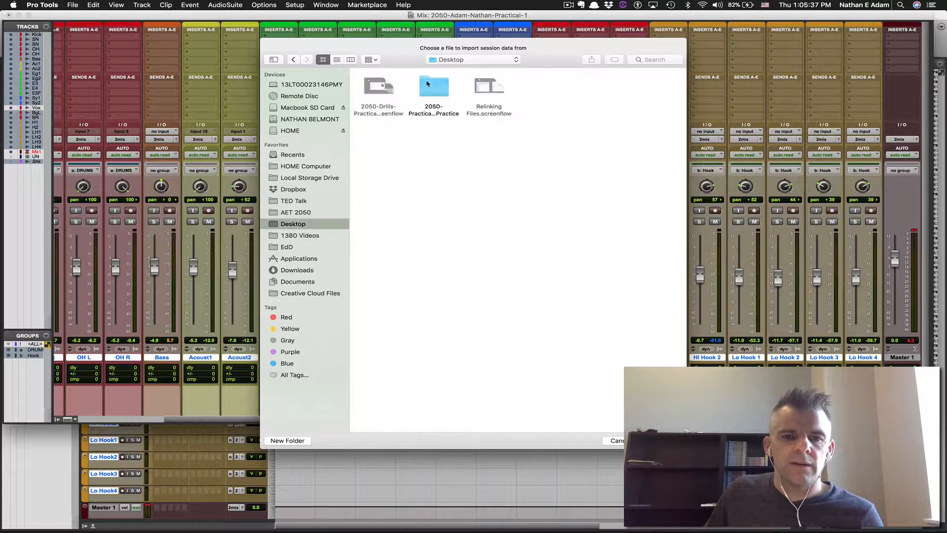
double_click(428, 84)
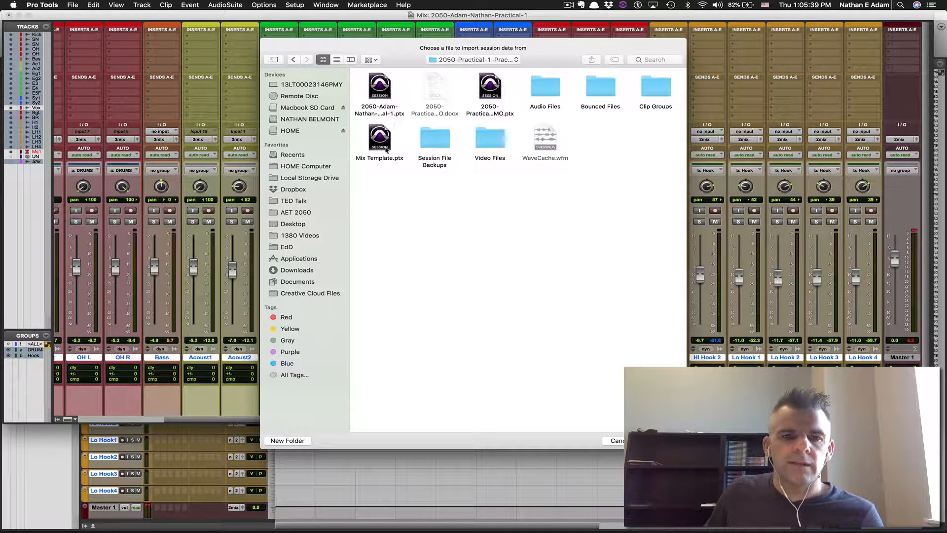
left_click(337, 60)
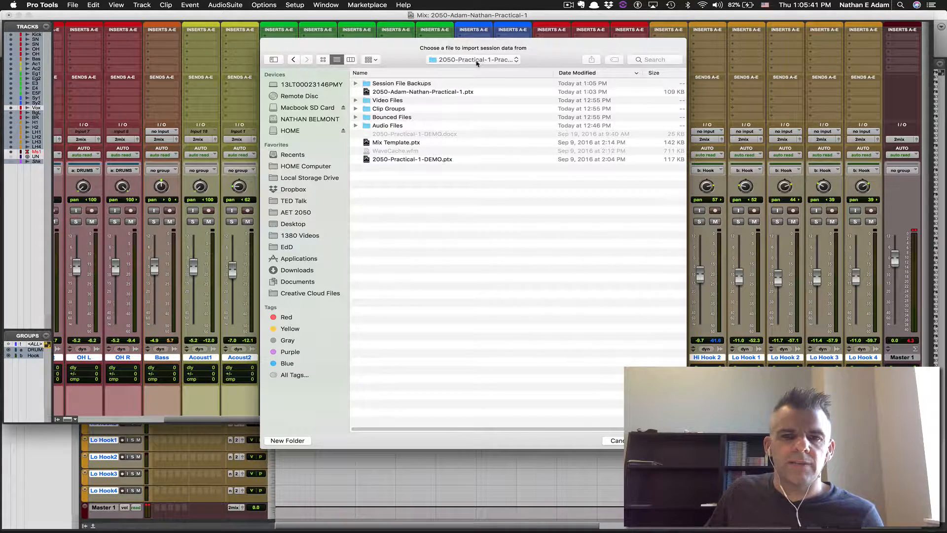
left_click(401, 143)
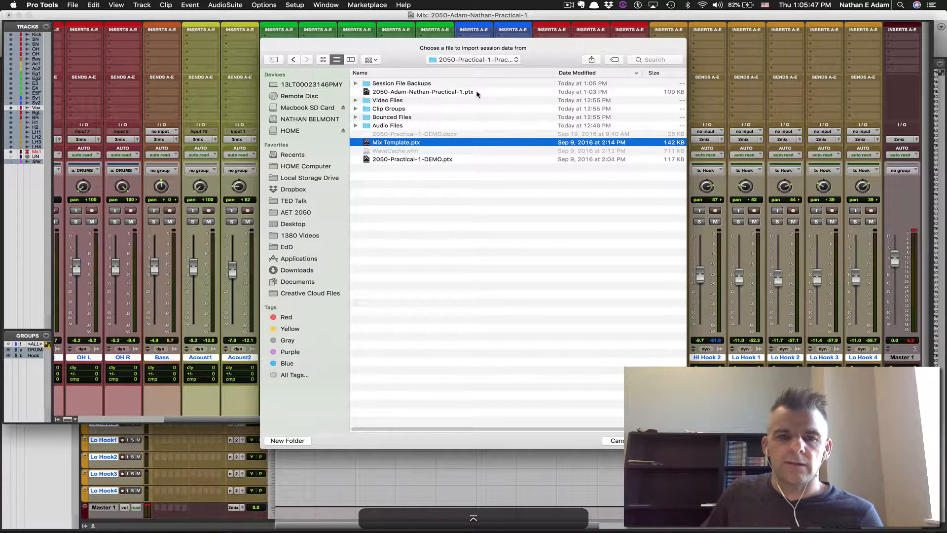
key("Return")
Match tracks, skip playlists, and import Volume, Pan, and Plug-In Assignments and Settings
left_click(606, 340)
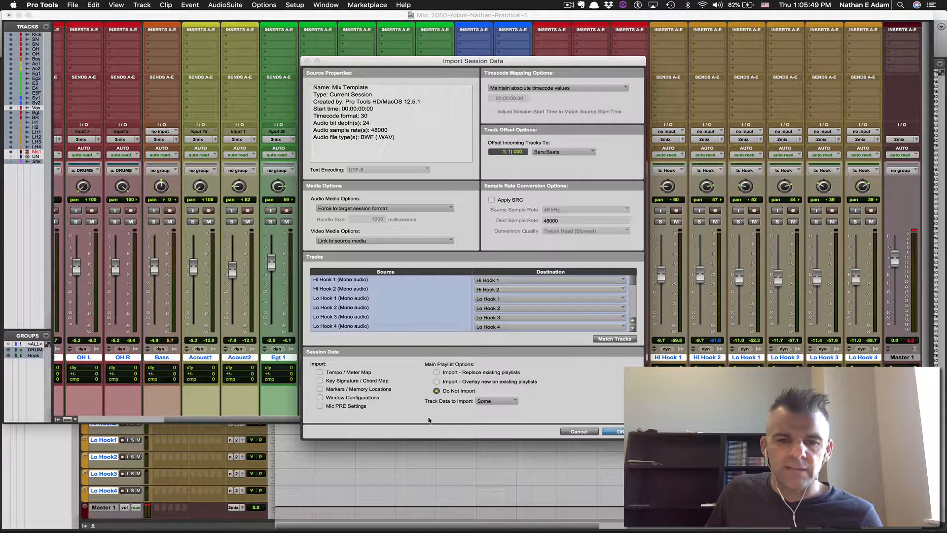
left_click(456, 390)
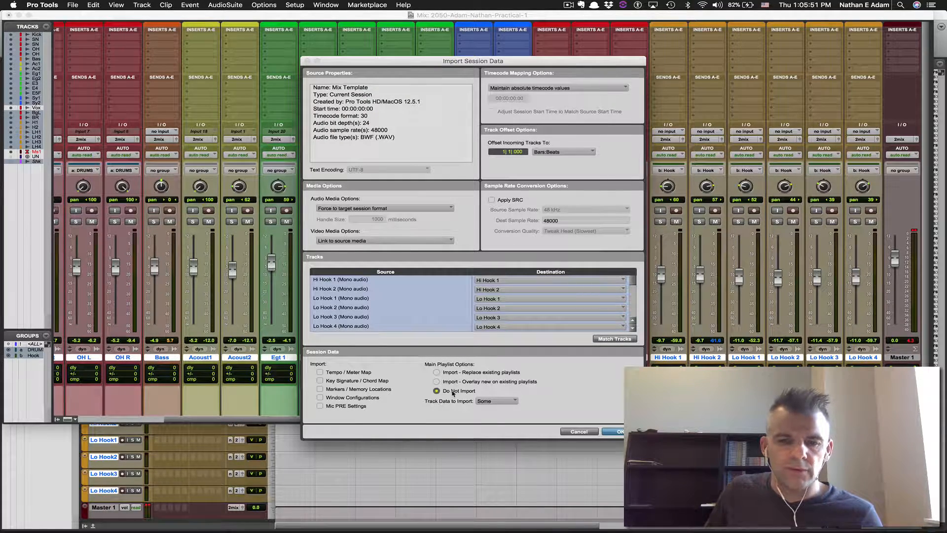
left_click(483, 402)
left_click(489, 410)
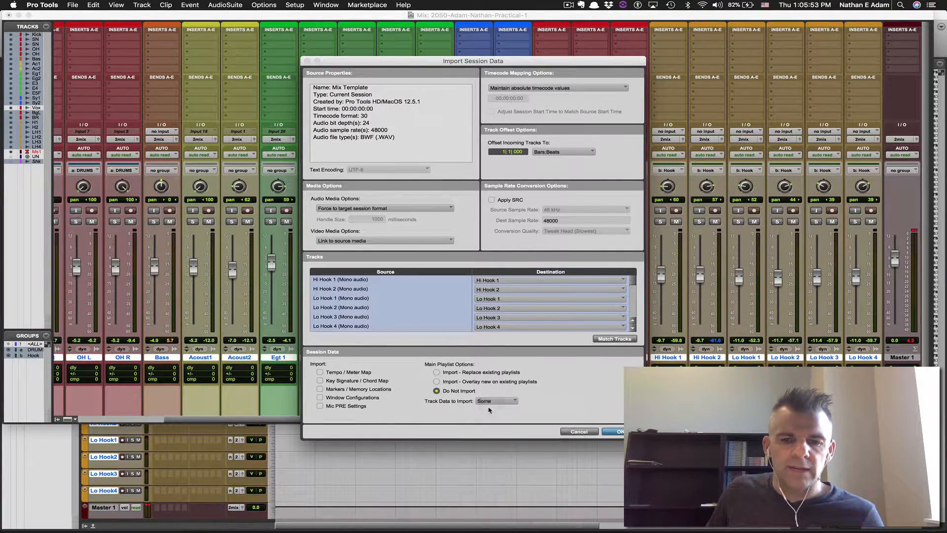
left_click(512, 402)
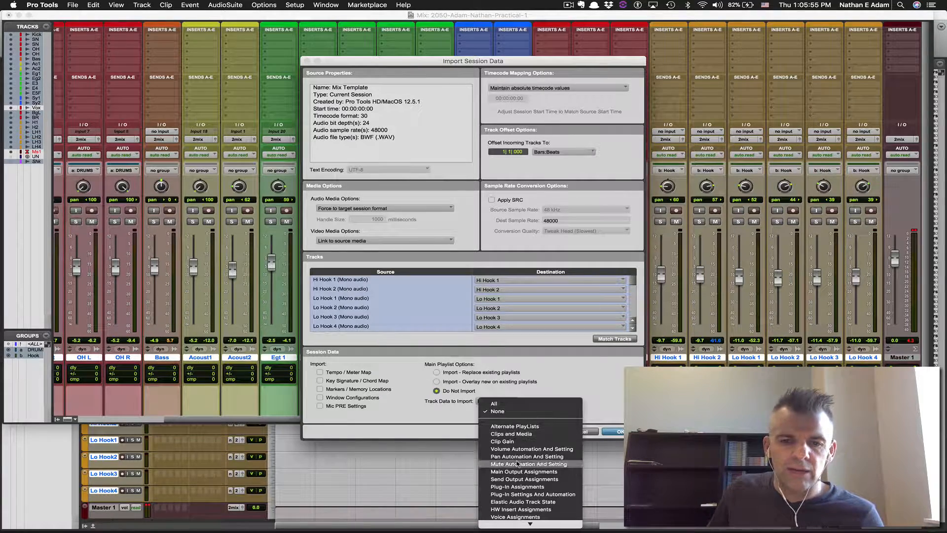
scroll(518, 429, "down", 1)
left_click(519, 441)
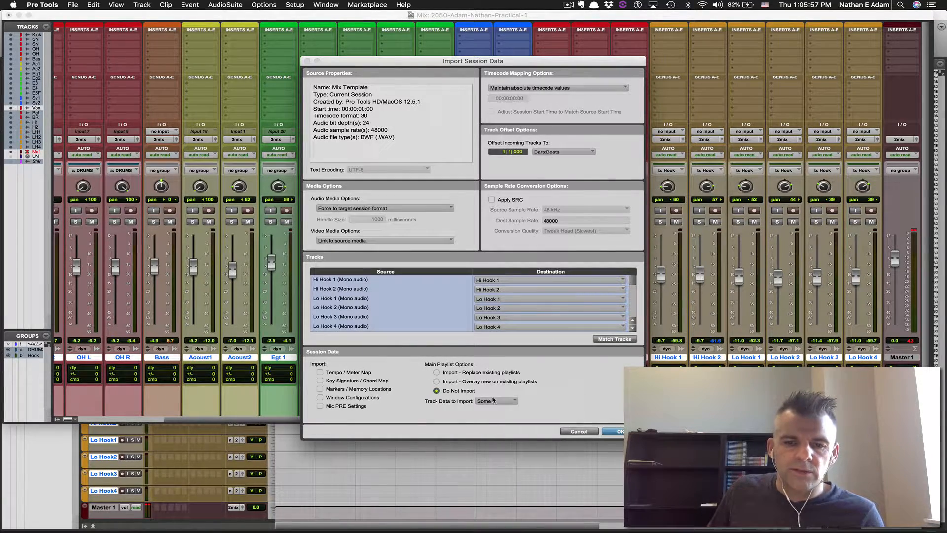
left_click(493, 400)
left_click(502, 457)
left_click(500, 406)
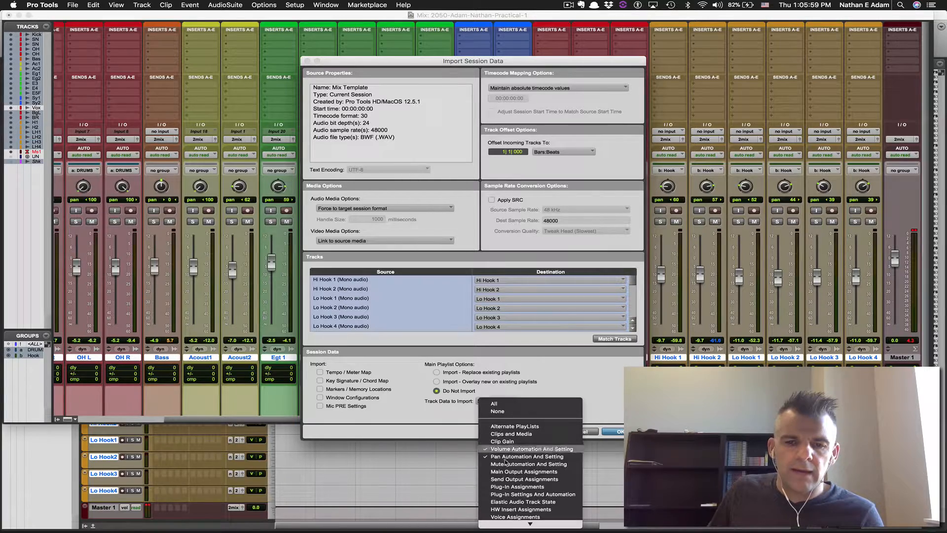
left_click(523, 486)
left_click(498, 402)
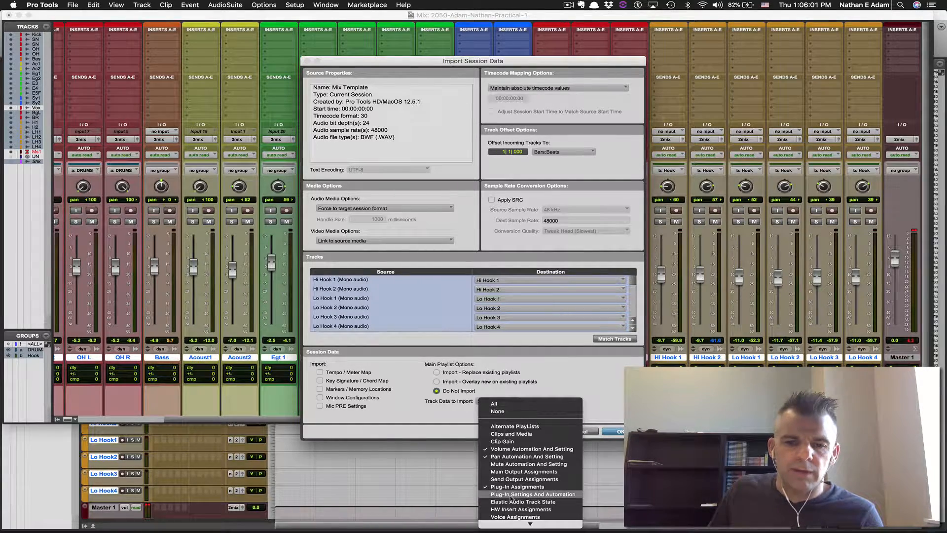
left_click(523, 494)
left_click(616, 432)
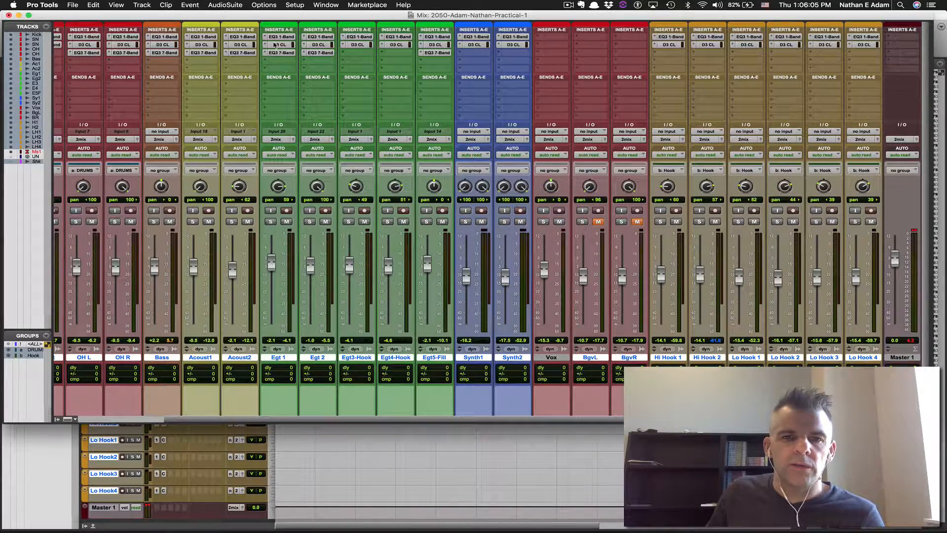
Play back the mix with the imported settings, then return to the Edit window
key("space")
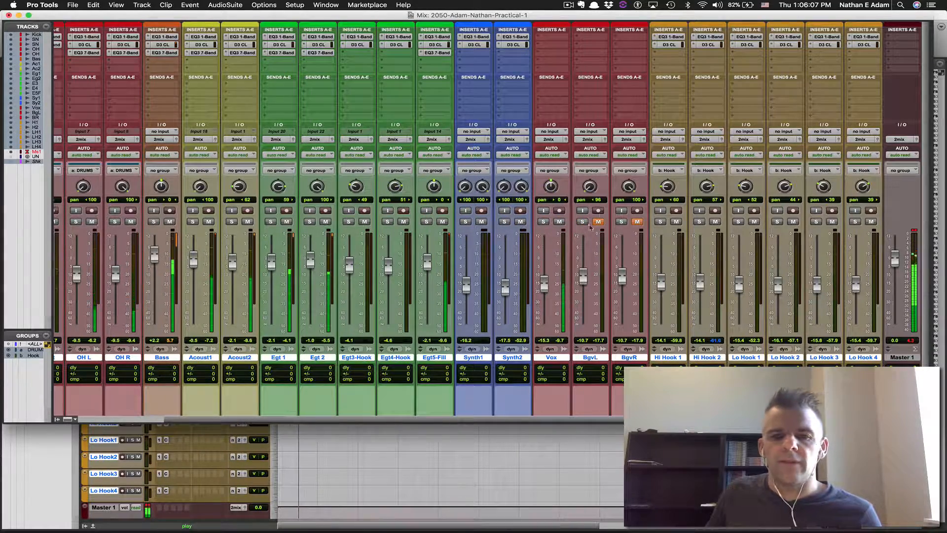
key("space")
key("super+equal")
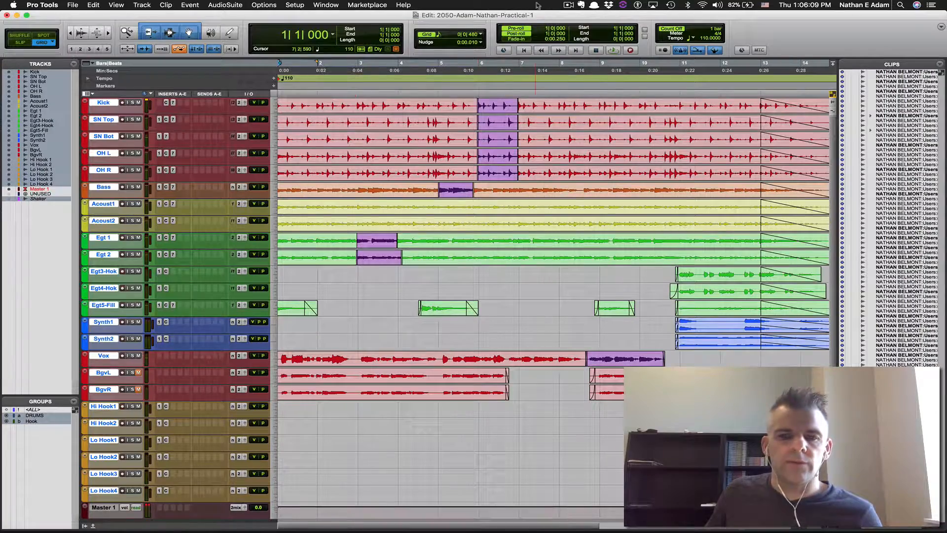
Play from 4|3|480 with all tracks fitted, then select all unused clips
left_click(423, 62)
key("space")
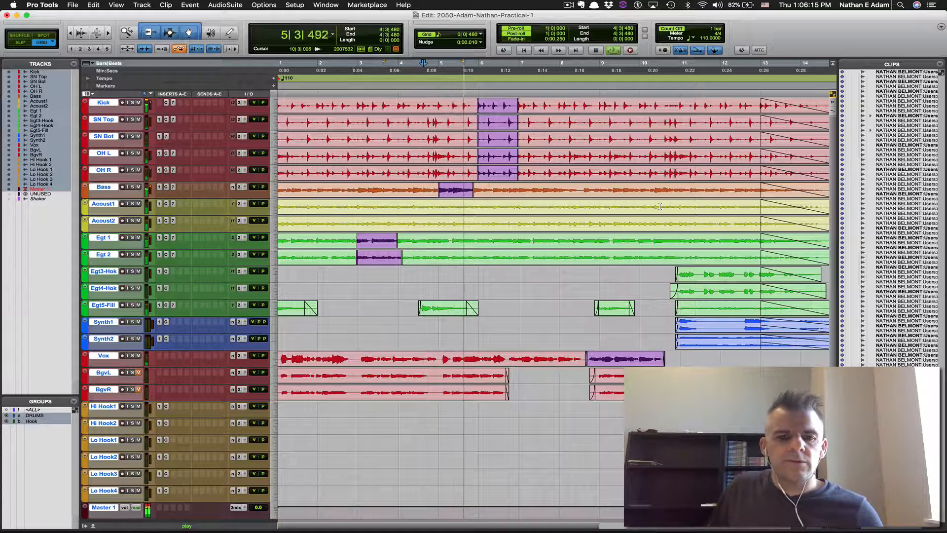
key("alt+ctrl+super+Down")
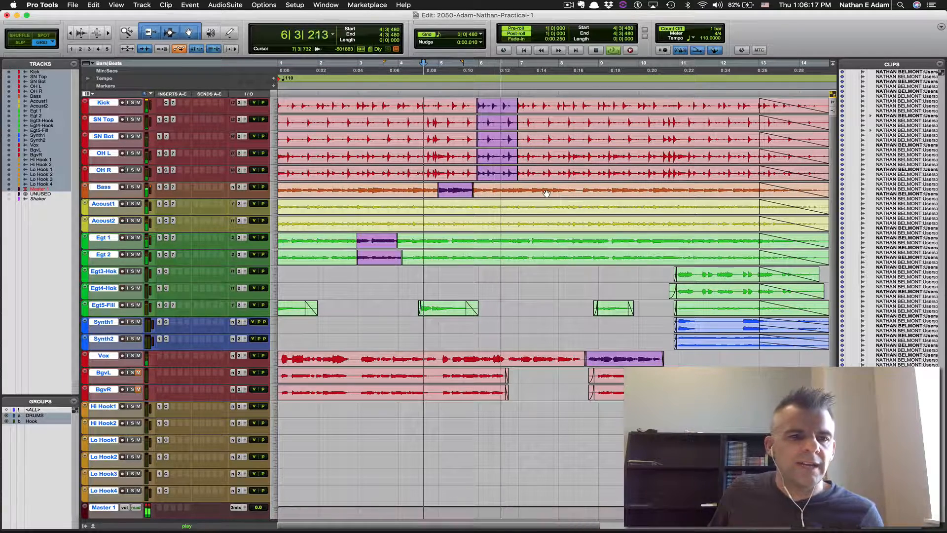
key("space")
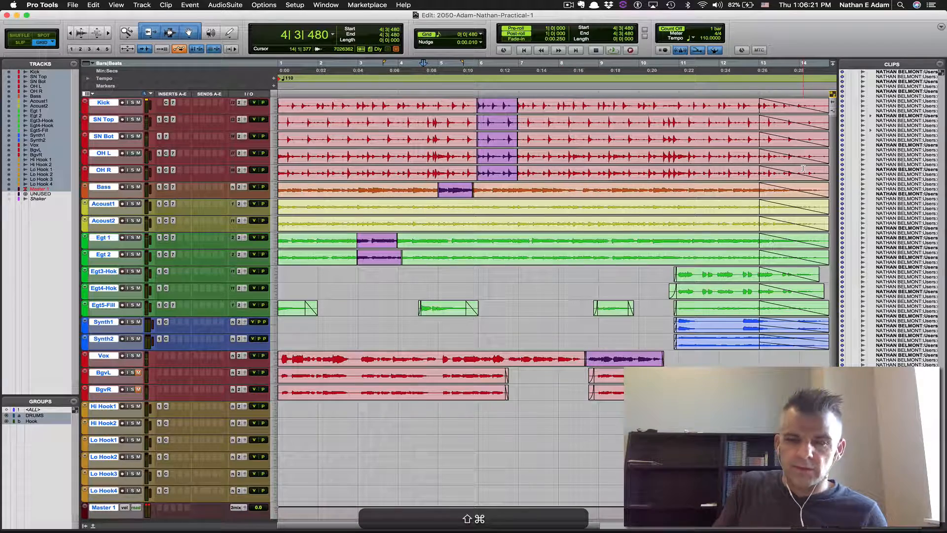
key("shift+super+u")
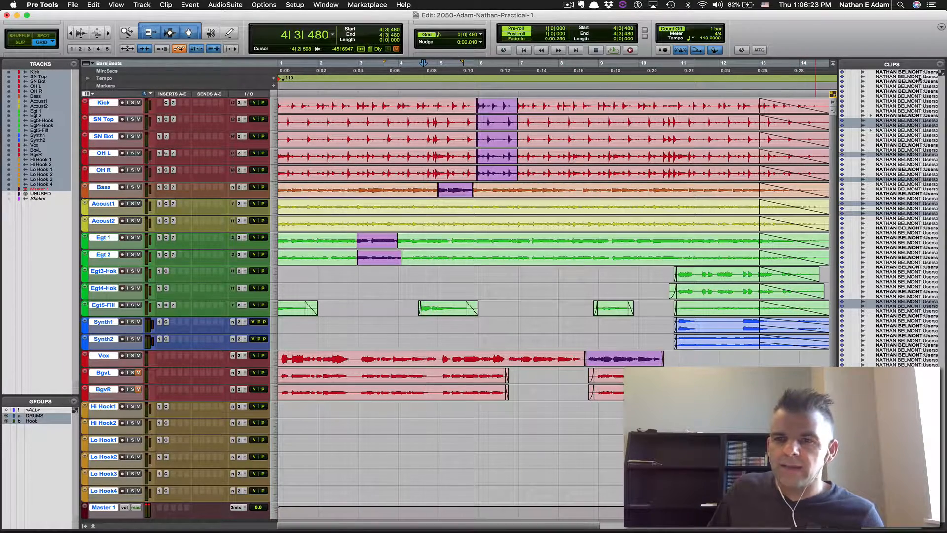
Remove the selected unused clips from the session, keeping their files on disk
left_click(938, 64)
mouse_move(864, 94)
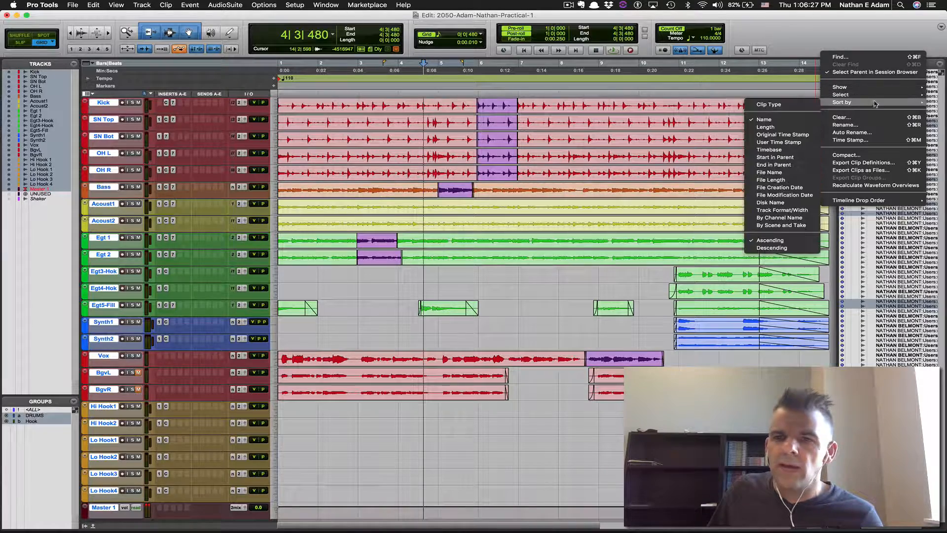
key("super+shift+b")
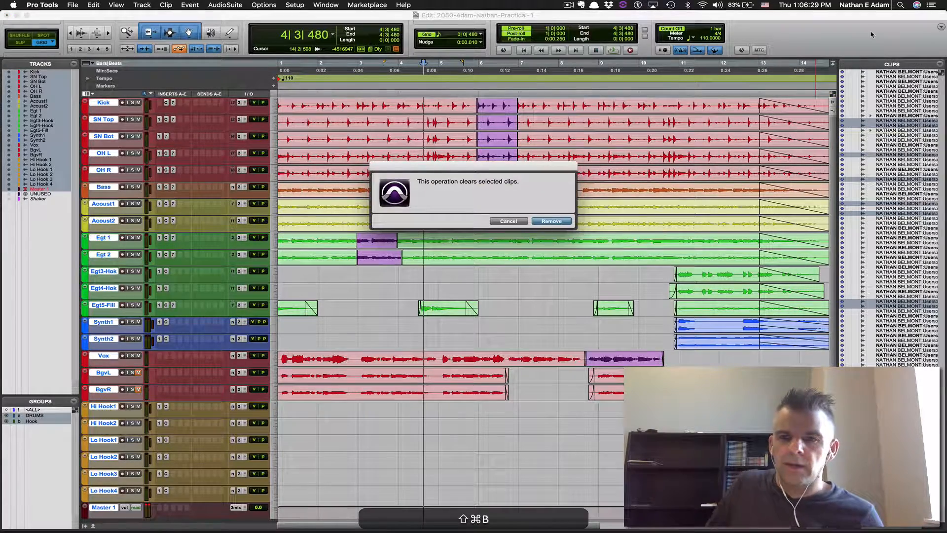
left_click(551, 221)
left_click(551, 221)
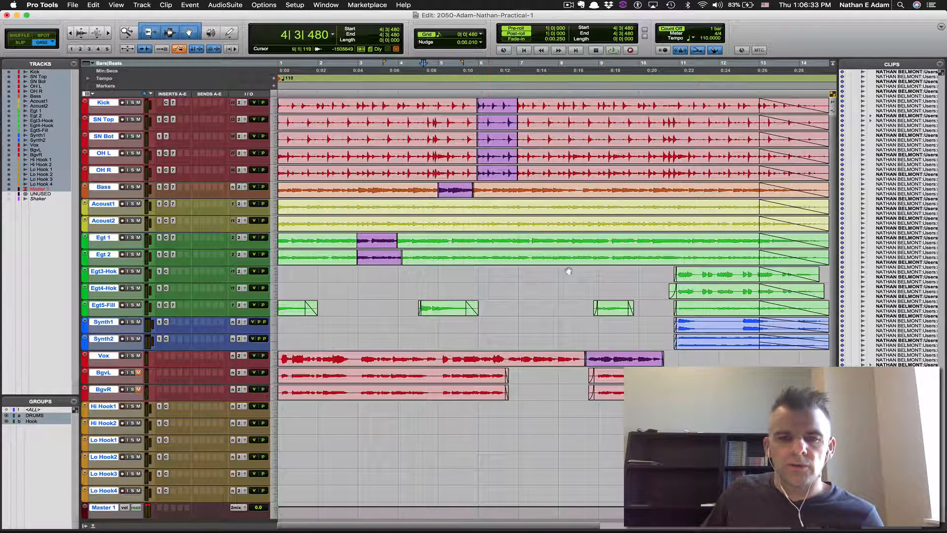
Save the session, fit all tracks to the window, and toggle between Mix and Edit
key("super+s")
key("ctrl+alt+super+Down")
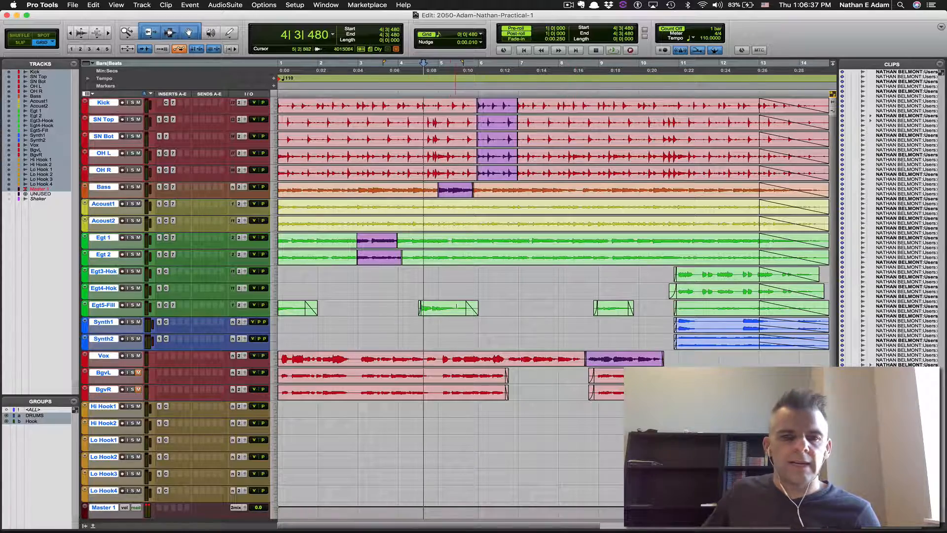
key("super+equal")
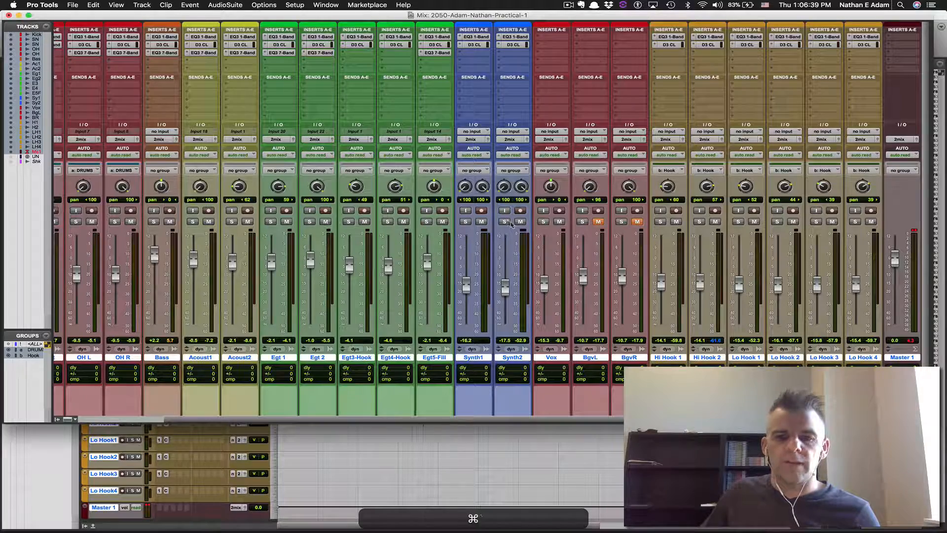
key("super+equal")
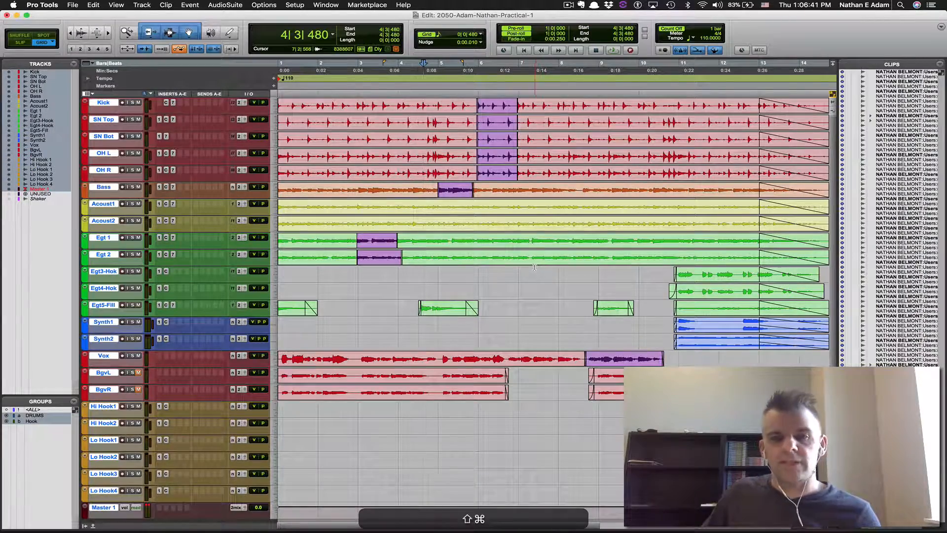